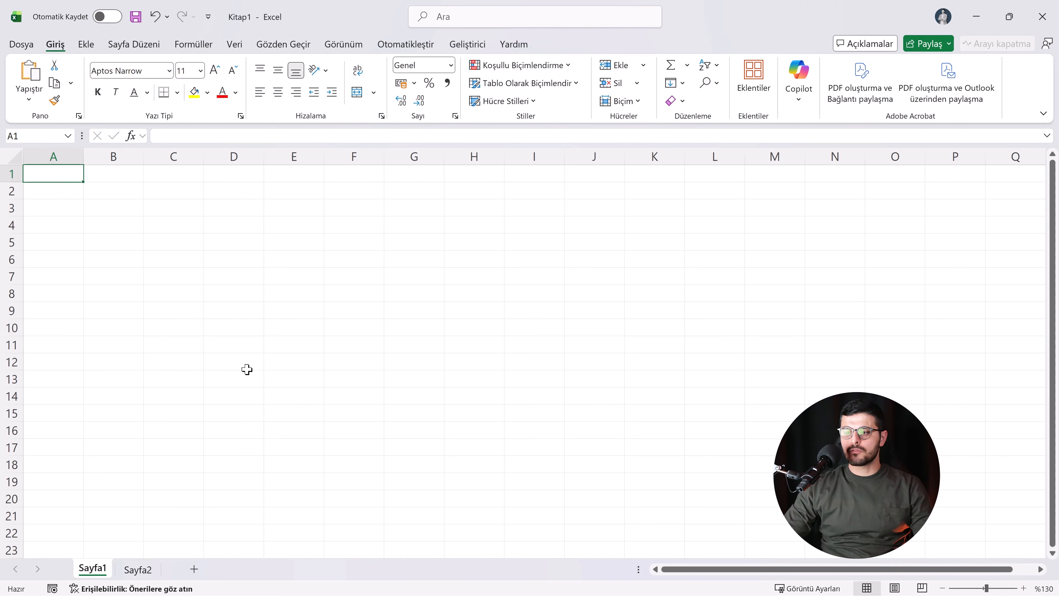
# Step: Rename the Sayfa1 sheet as Özet
pyautogui.doubleClick(100, 573)
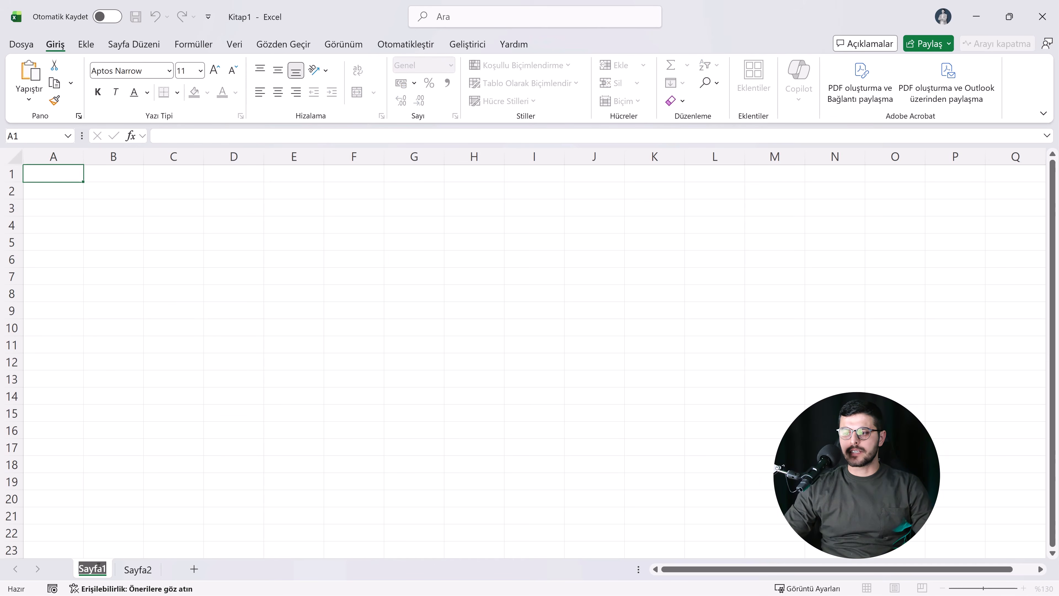
pyautogui.write('öZE')
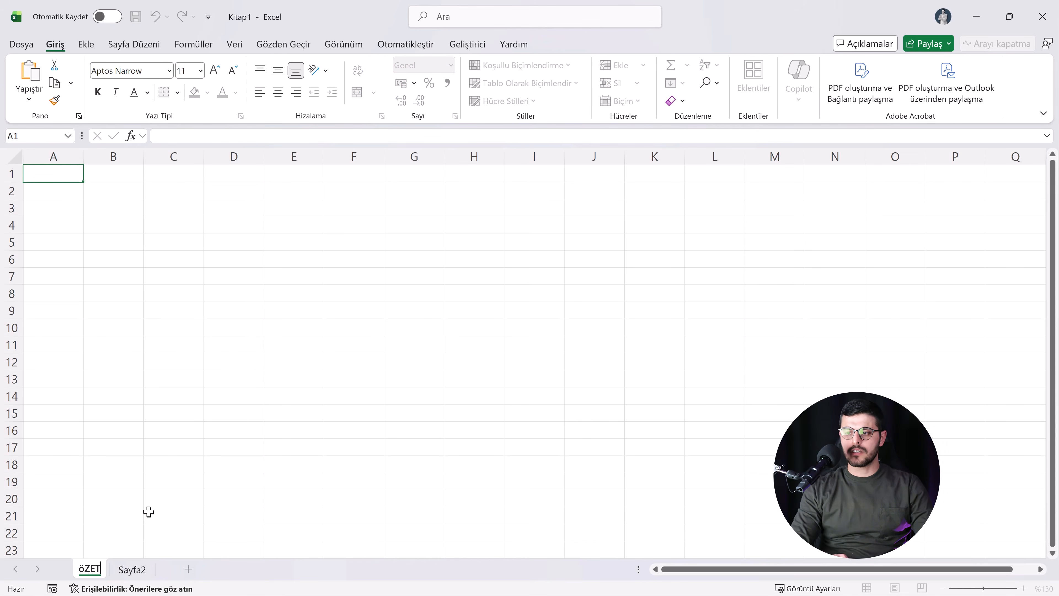
pyautogui.press('BackSpace')
pyautogui.press('BackSpace')
pyautogui.press('capslock')
pyautogui.write('Özet')
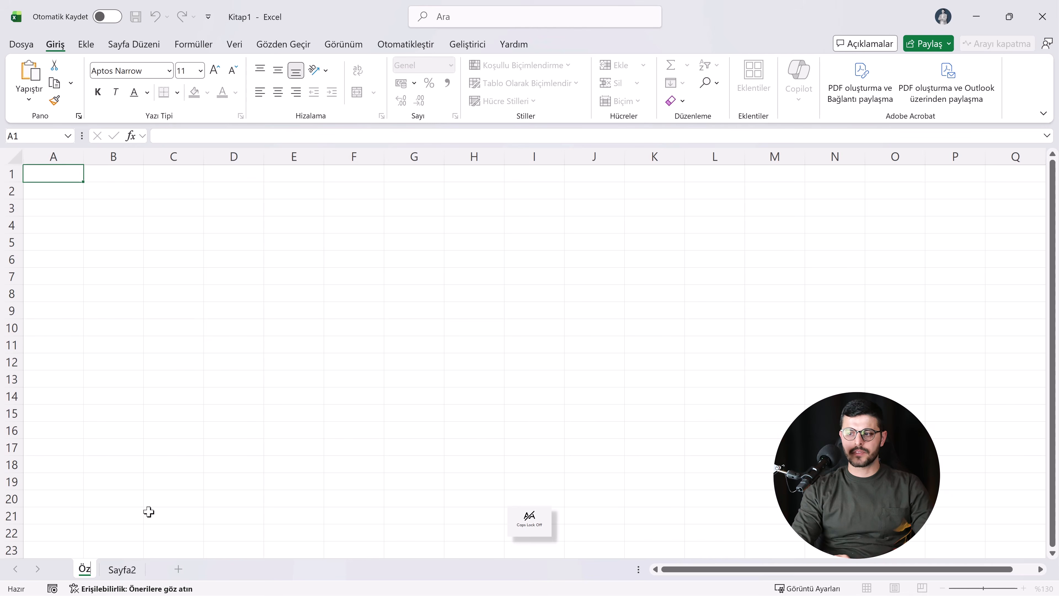
pyautogui.press('Return')
# Step: Rename the Sayfa2 sheet as Hareket
pyautogui.doubleClick(128, 570)
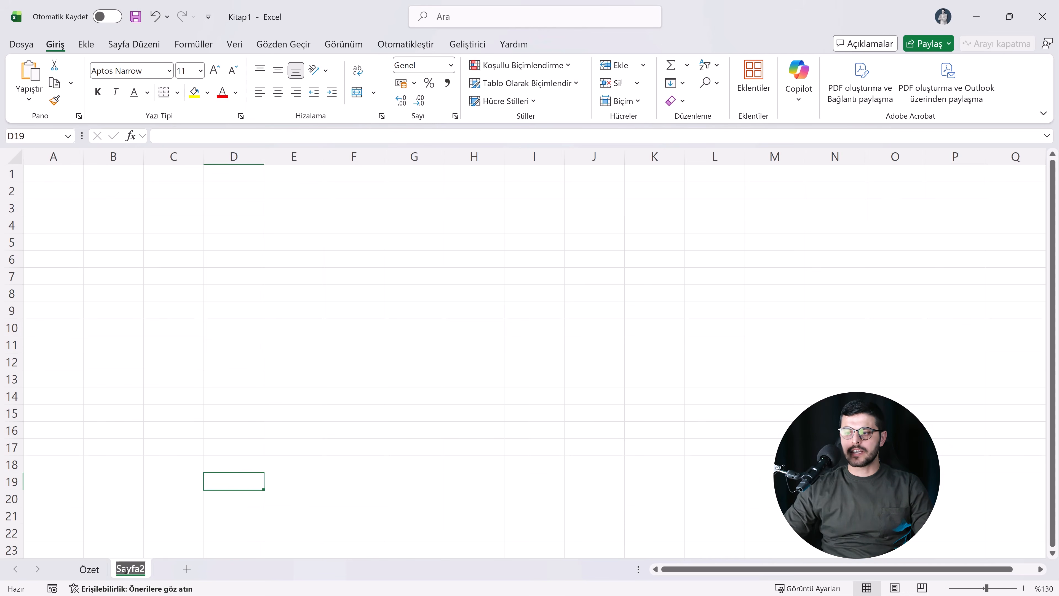
pyautogui.write('Hareket')
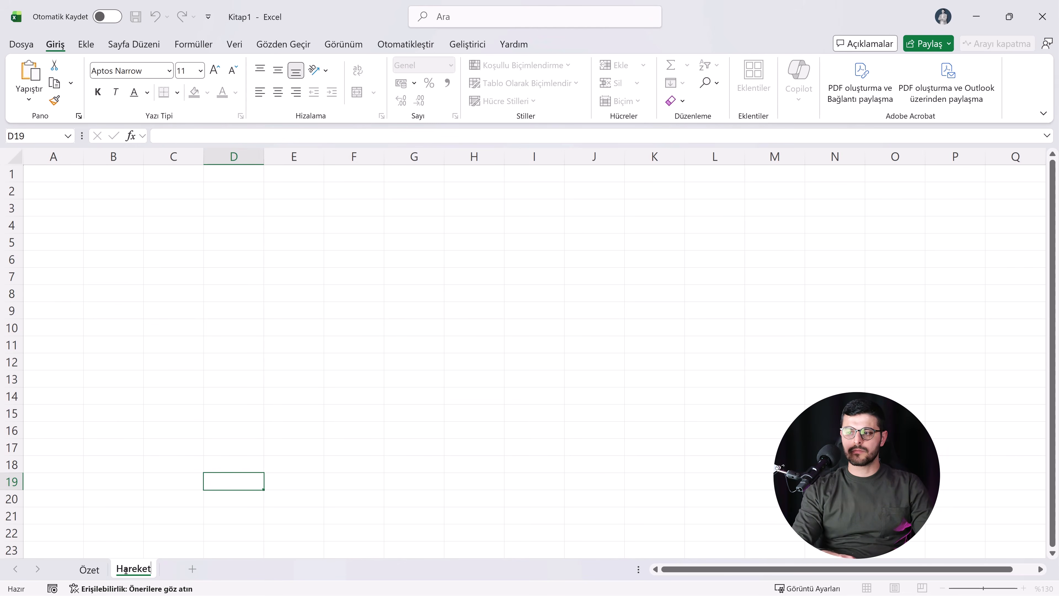
pyautogui.press('Return')
pyautogui.click(151, 511)
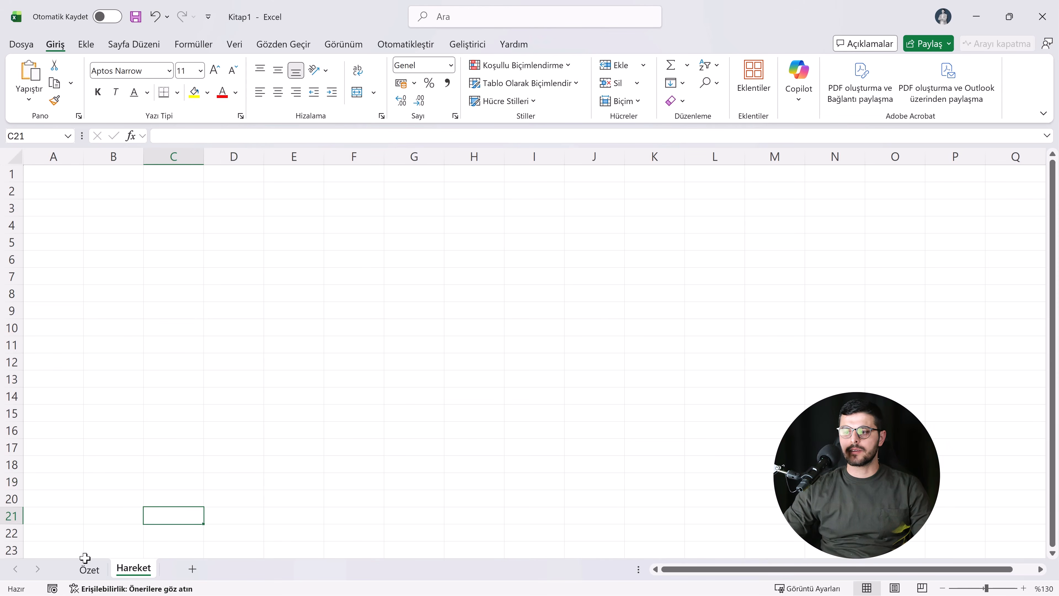
# Step: On the Özet sheet, widen column A to about 14 and enter the heading Cari Adı in A1
pyautogui.click(100, 570)
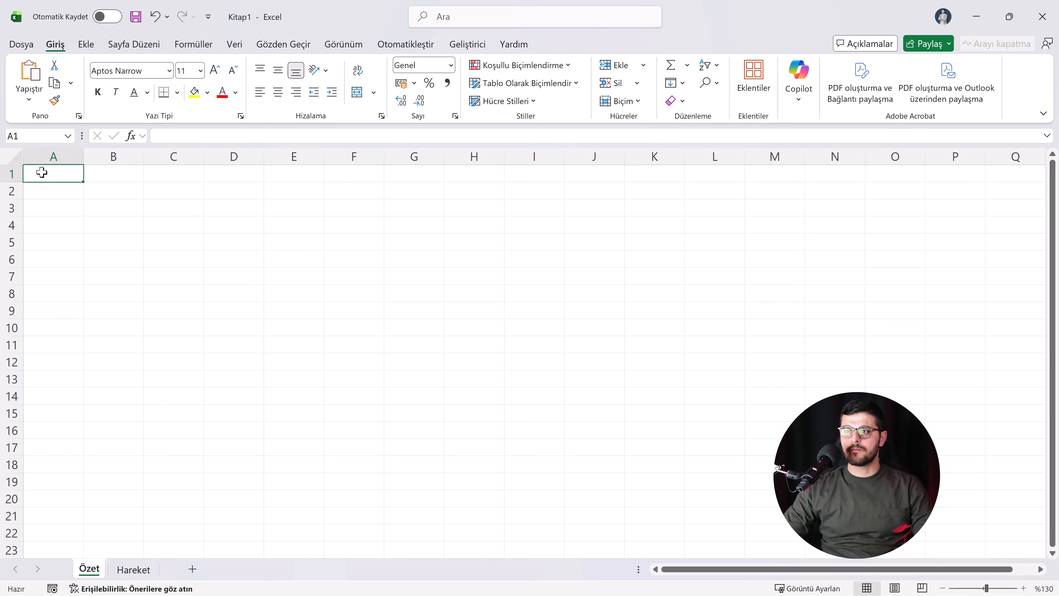
pyautogui.moveTo(82, 160); pyautogui.dragTo(124, 161)
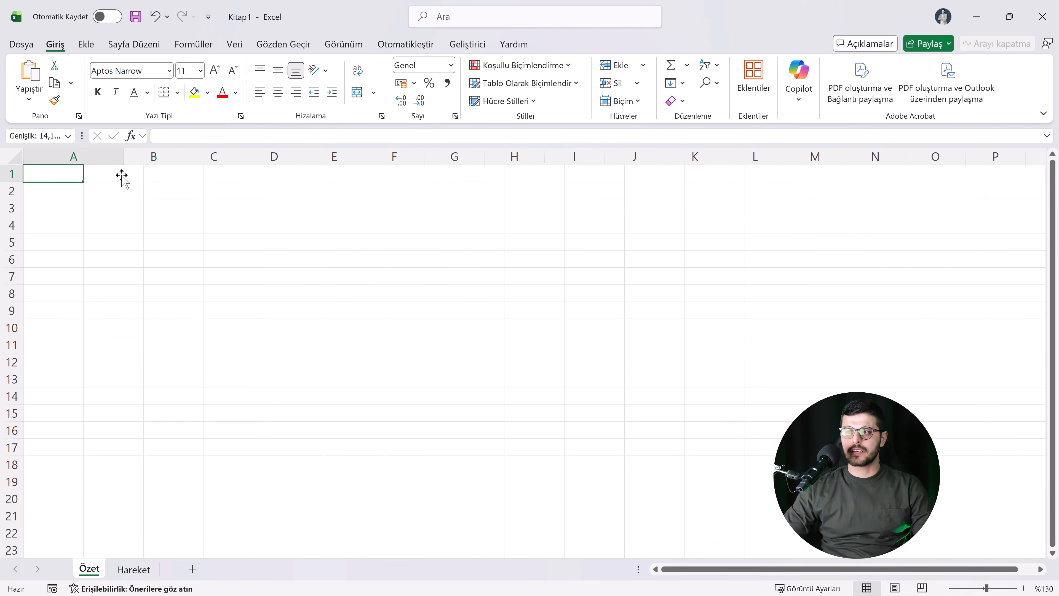
pyautogui.write('Cari Adı')
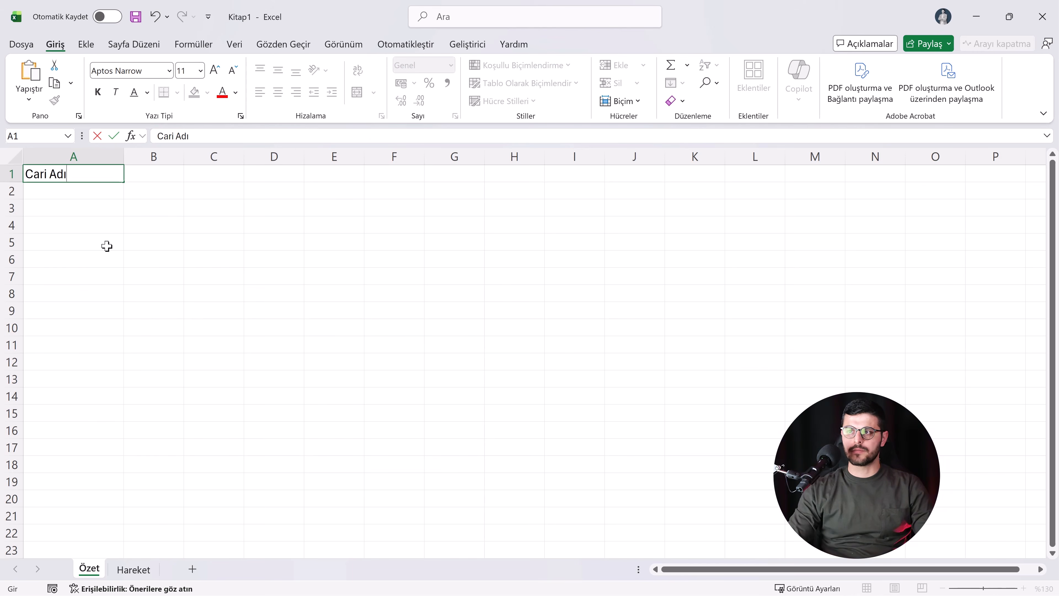
pyautogui.press('Tab')
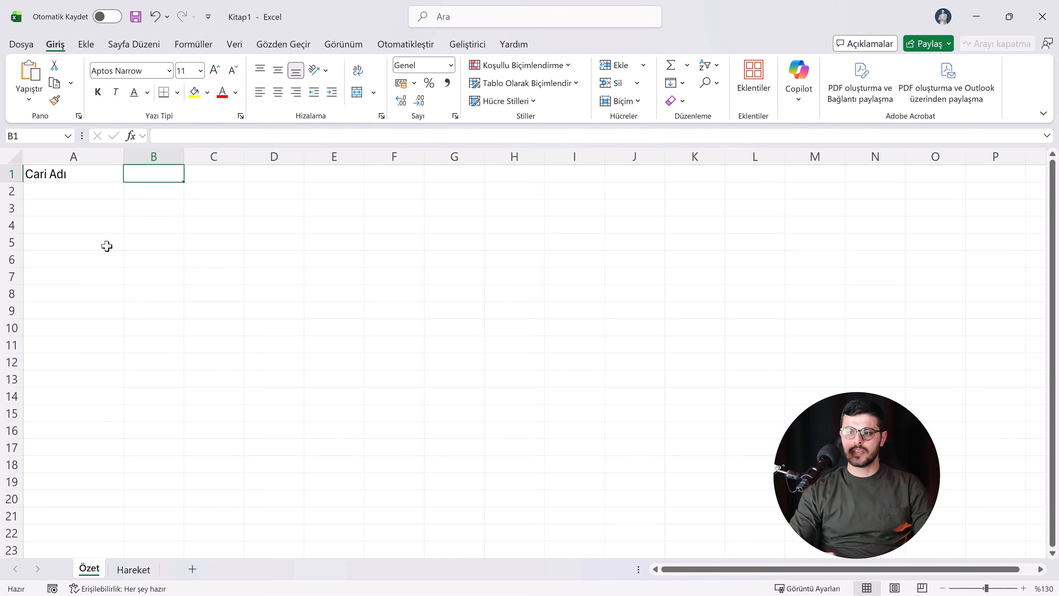
# Step: Enter the heading Toplam Borç in cell B1 of the Özet sheet
pyautogui.write('T')
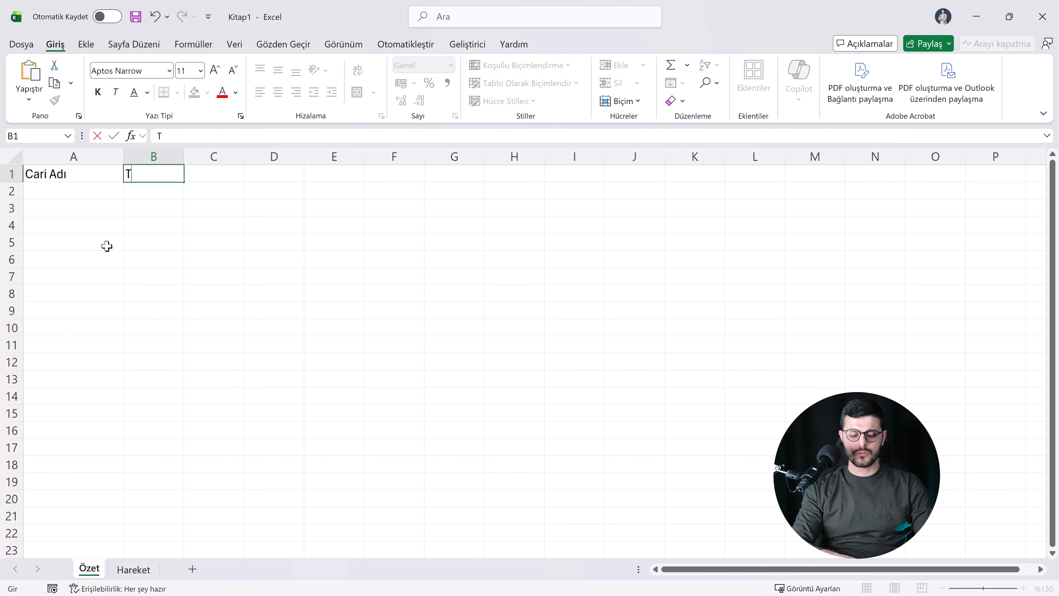
pyautogui.write('oplam Borç')
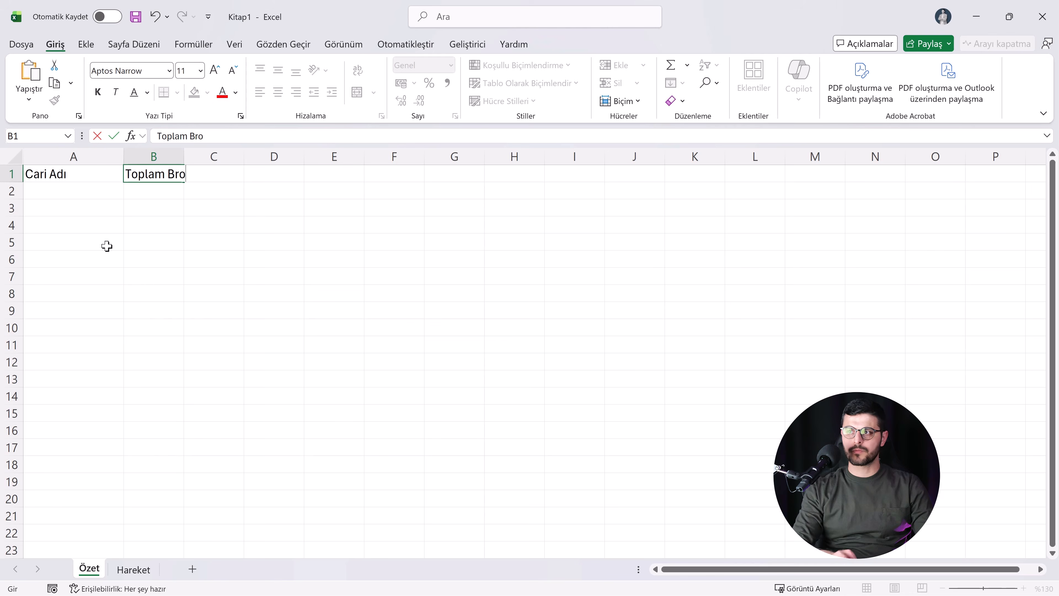
pyautogui.press('BackSpace')
pyautogui.press('BackSpace')
pyautogui.press('BackSpace')
pyautogui.write('orç')
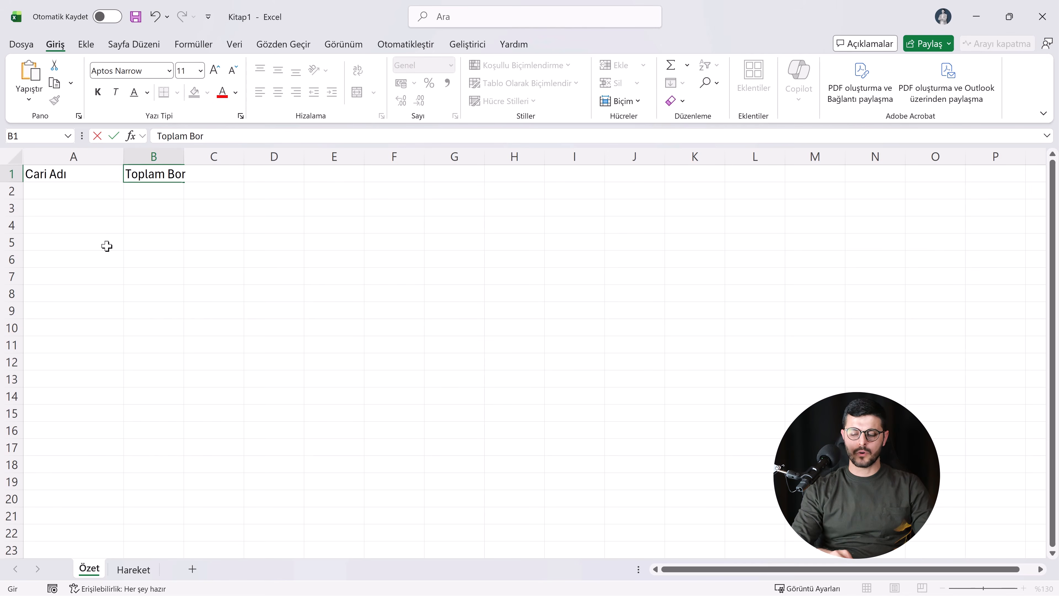
pyautogui.press('Tab')
# Step: Enter the heading Toplam Alacak in cell C1 of the Özet sheet
pyautogui.write('Ala')
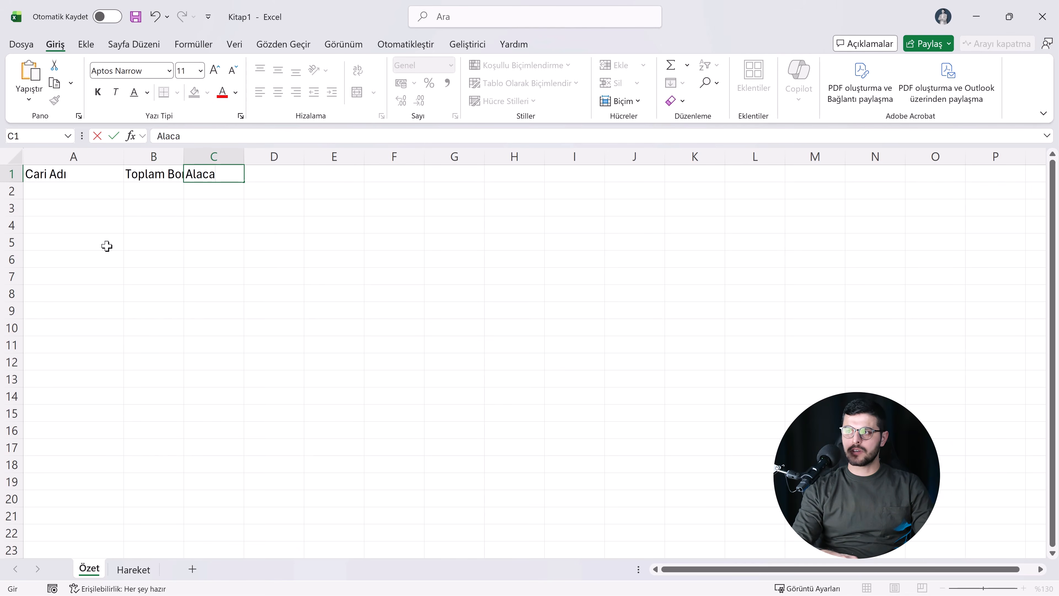
pyautogui.press('BackSpace')
pyautogui.press('BackSpace')
pyautogui.press('BackSpace')
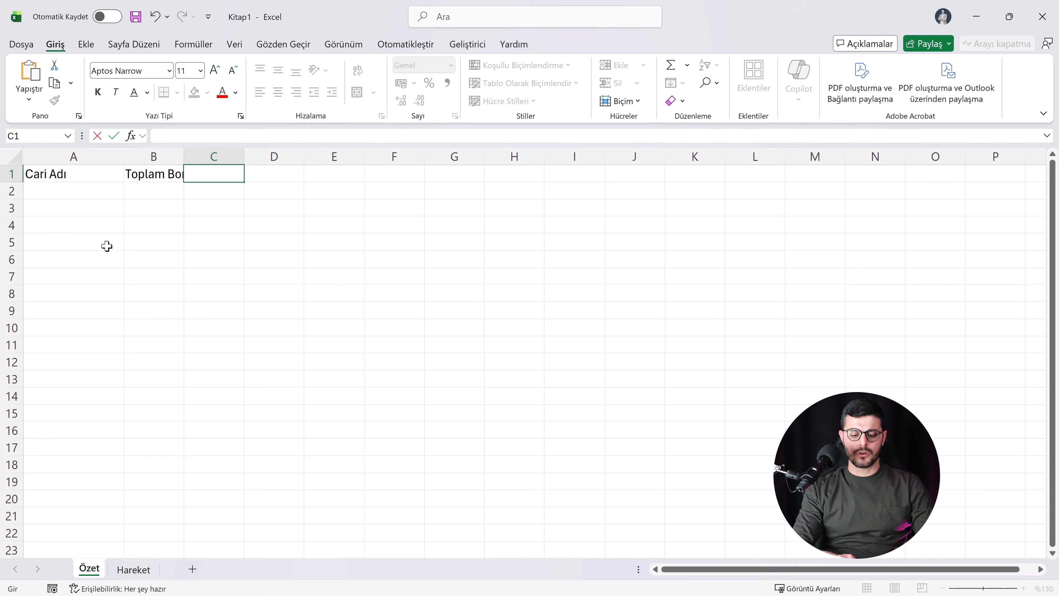
pyautogui.write('Toplam Ak')
pyautogui.write('acak')
pyautogui.press('Tab')
# Step: Enter the heading Bakiye in D1 and adjust the widths of columns B to D so all headings are readable
pyautogui.write('Baki')
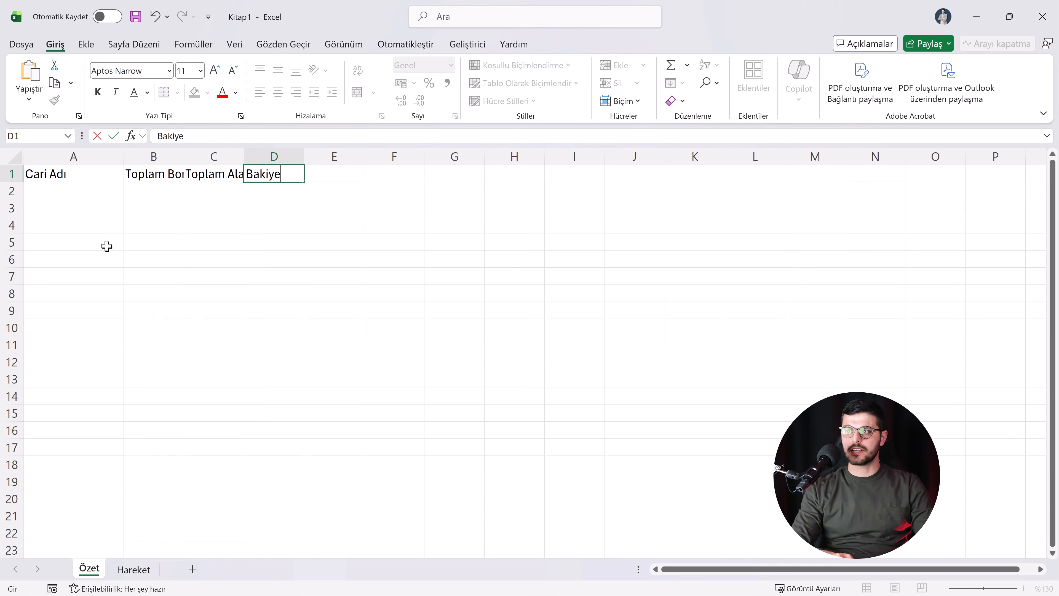
pyautogui.write('ye')
pyautogui.click(107, 246)
pyautogui.moveTo(189, 156); pyautogui.dragTo(379, 156)
pyautogui.click(202, 156)
# Step: Enter ABC Kırtasiye in A2 as the first account under Cari Adı
pyautogui.click(108, 197)
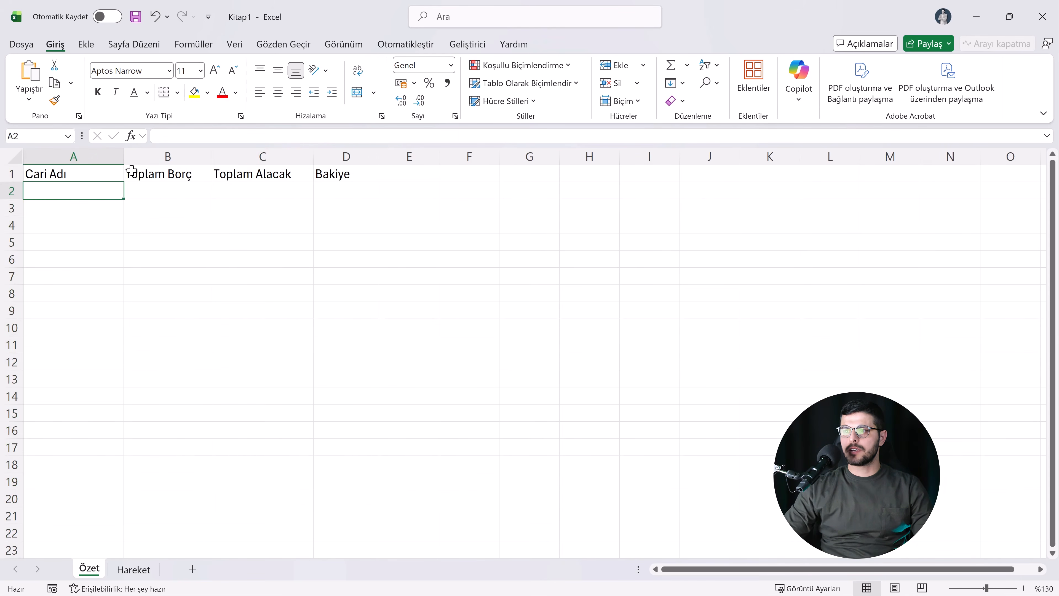
pyautogui.write('ABC')
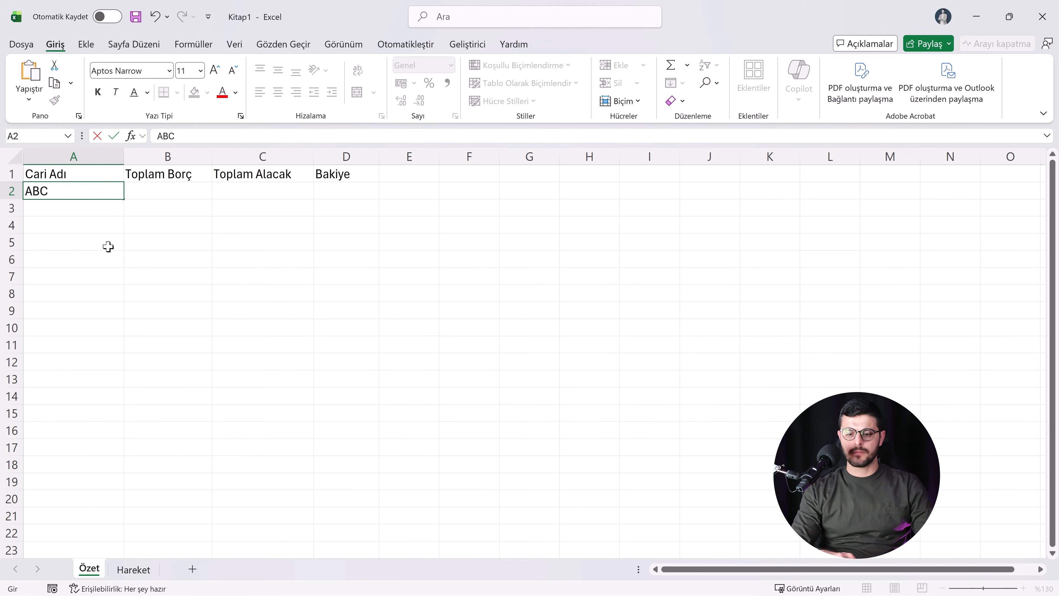
pyautogui.write(' Kırtasiye')
pyautogui.press('Return')
# Step: Enter the full names of four more account holders in cells A3 to A6
pyautogui.write('Ahmet Yılmaz')
pyautogui.press('Return')
pyautogui.write('M')
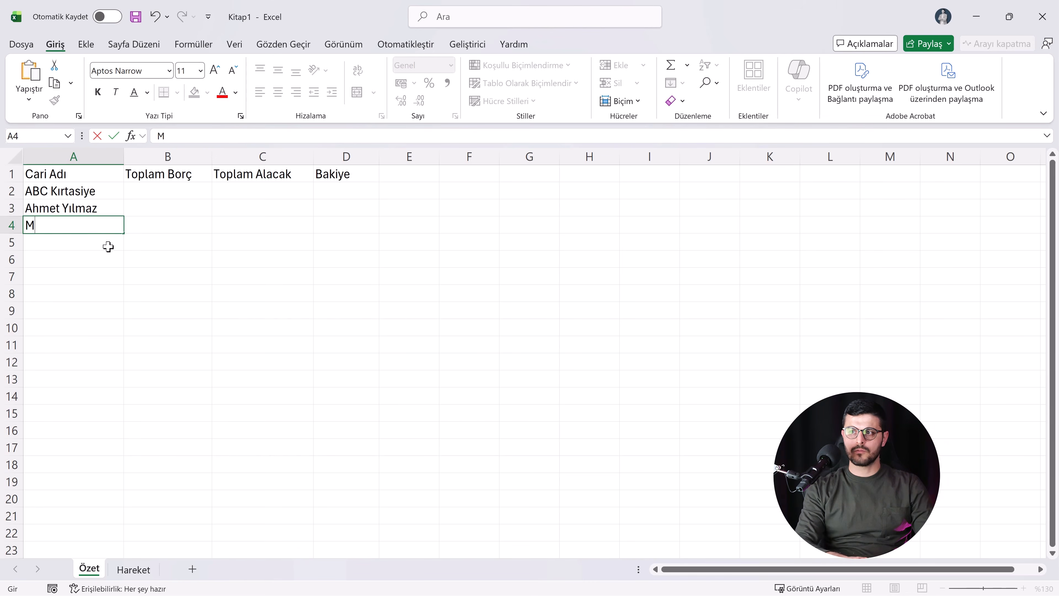
pyautogui.write('uttafa Bedir')
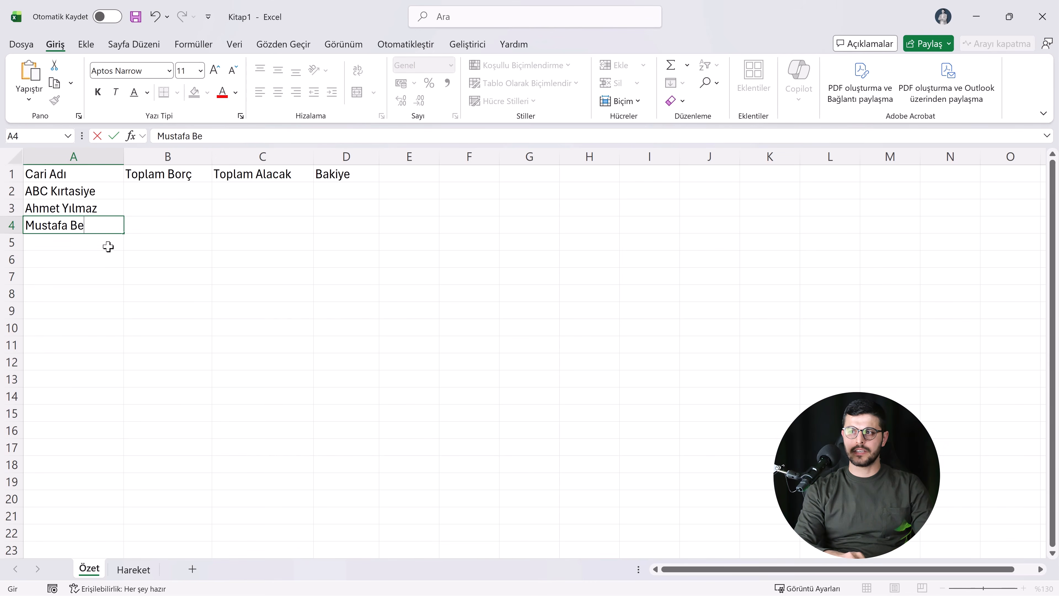
pyautogui.press('Return')
pyautogui.write('ze')
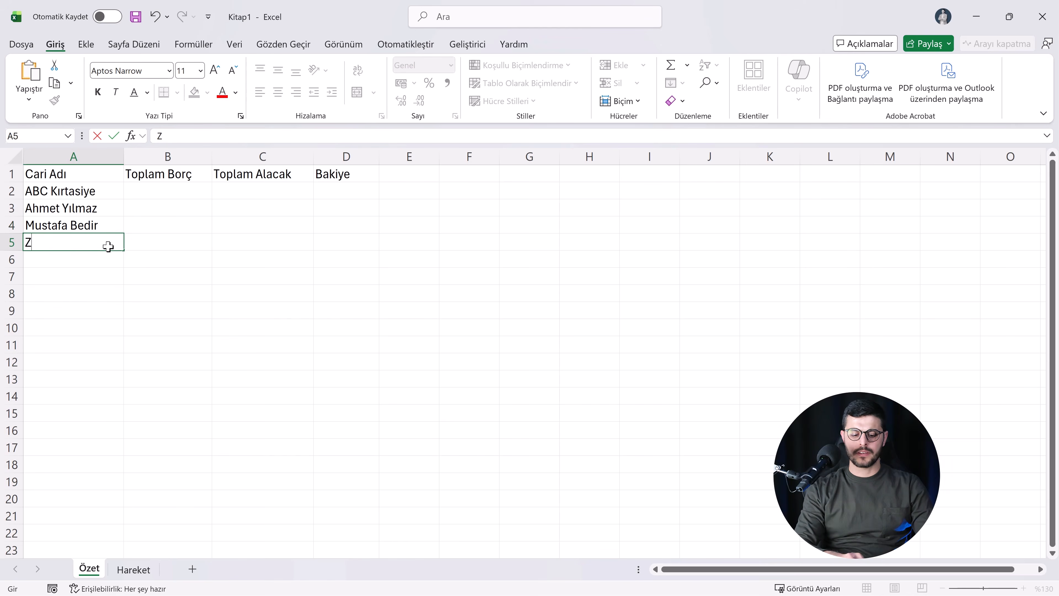
pyautogui.write('ynep Akıncı')
pyautogui.press('Return')
pyautogui.write('Ali Met')
pyautogui.write('t')
pyautogui.click(142, 321)
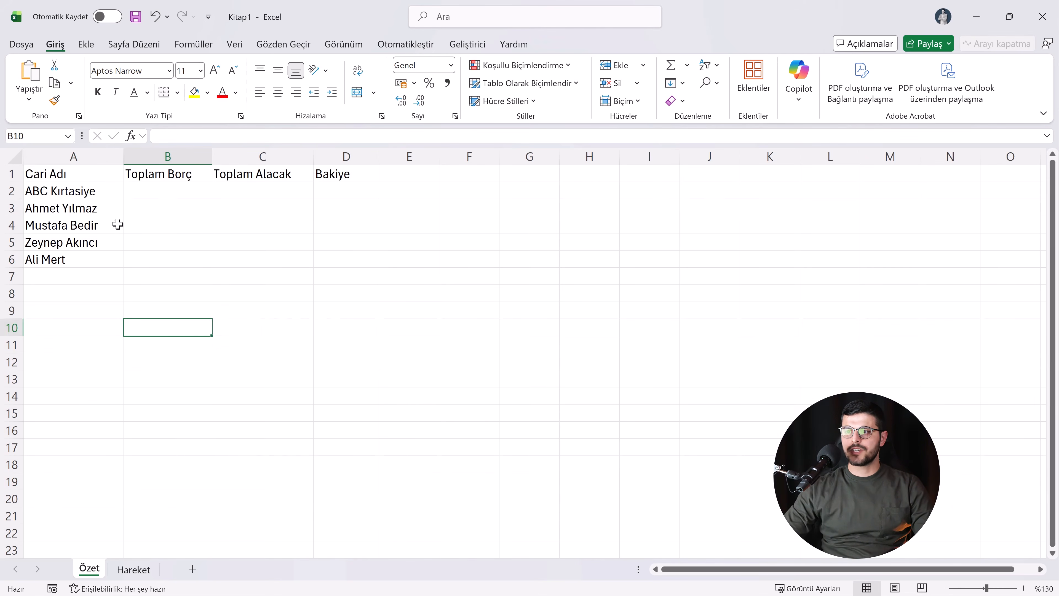
pyautogui.click(150, 194)
pyautogui.moveTo(78, 173); pyautogui.dragTo(220, 225)
pyautogui.click(46, 226)
pyautogui.click(83, 195)
# Step: Format the range A1:D6 as a table with a header row, using the green style in the first row of the Orta group
pyautogui.click(82, 212)
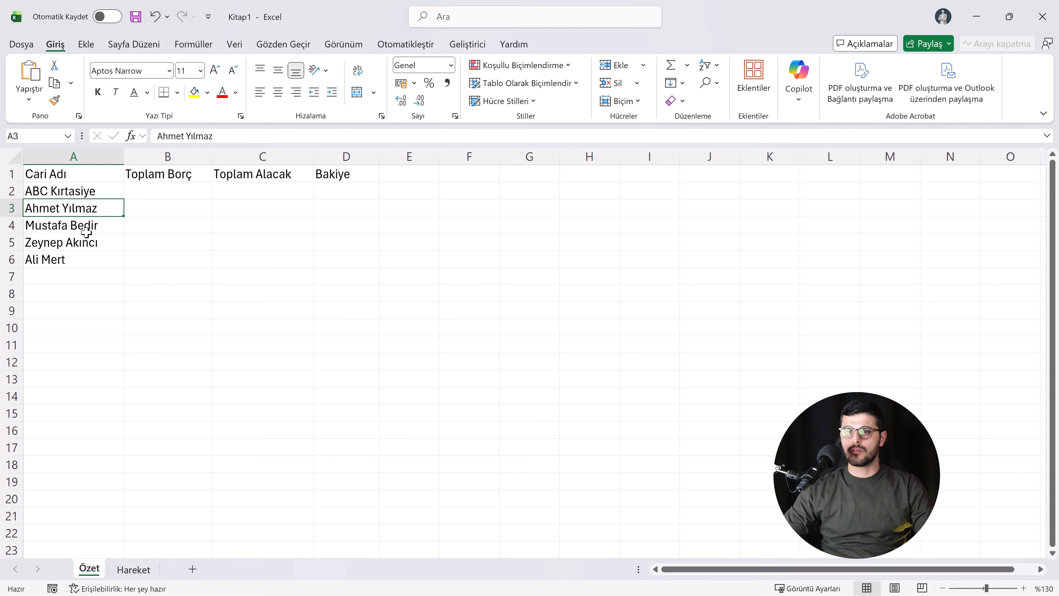
pyautogui.hotkey('ctrl', 'a')
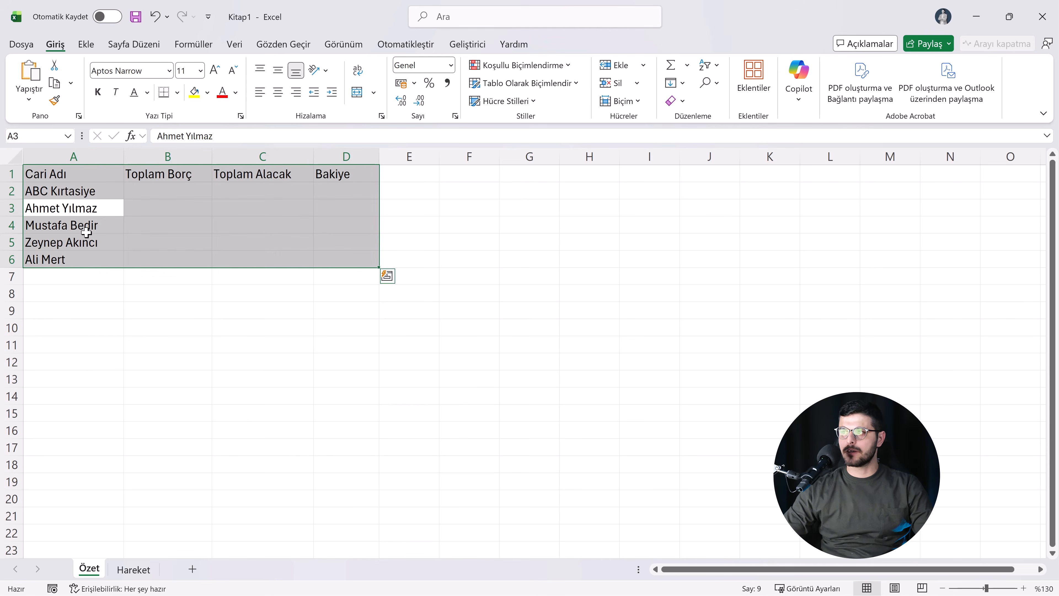
pyautogui.click(516, 83)
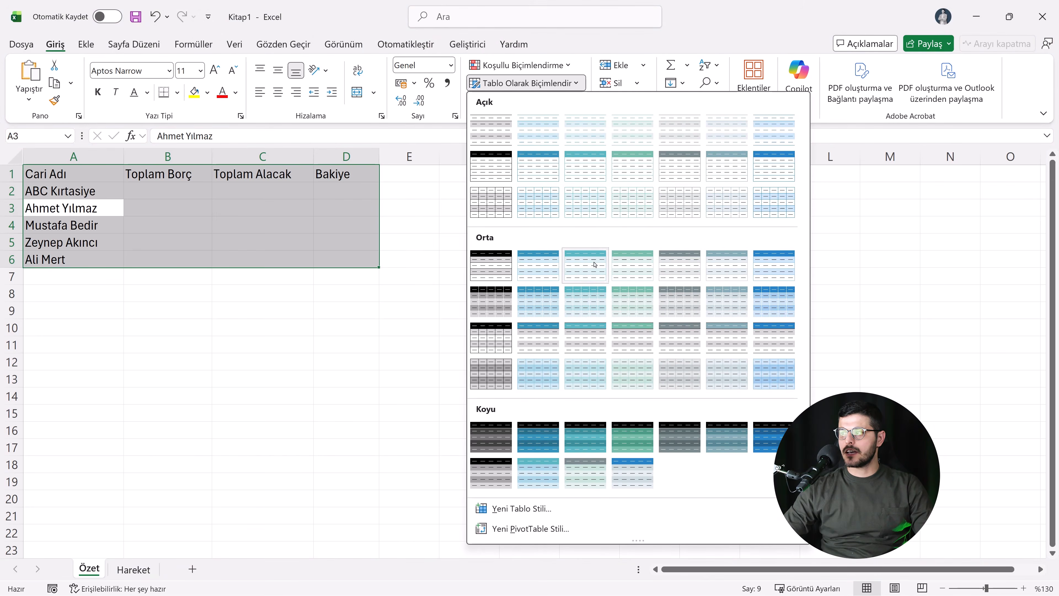
pyautogui.click(635, 271)
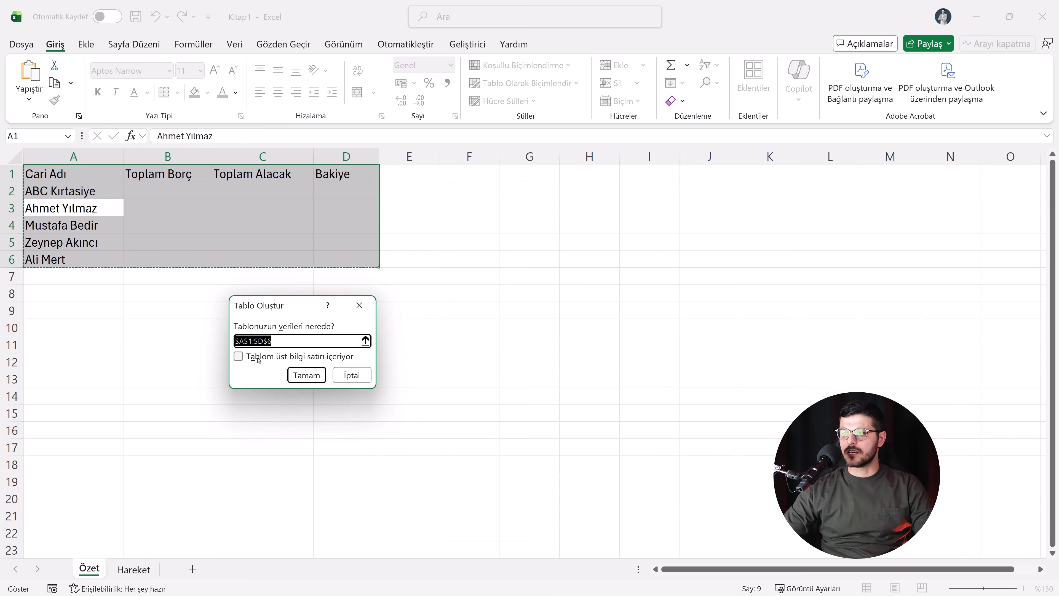
pyautogui.click(244, 360)
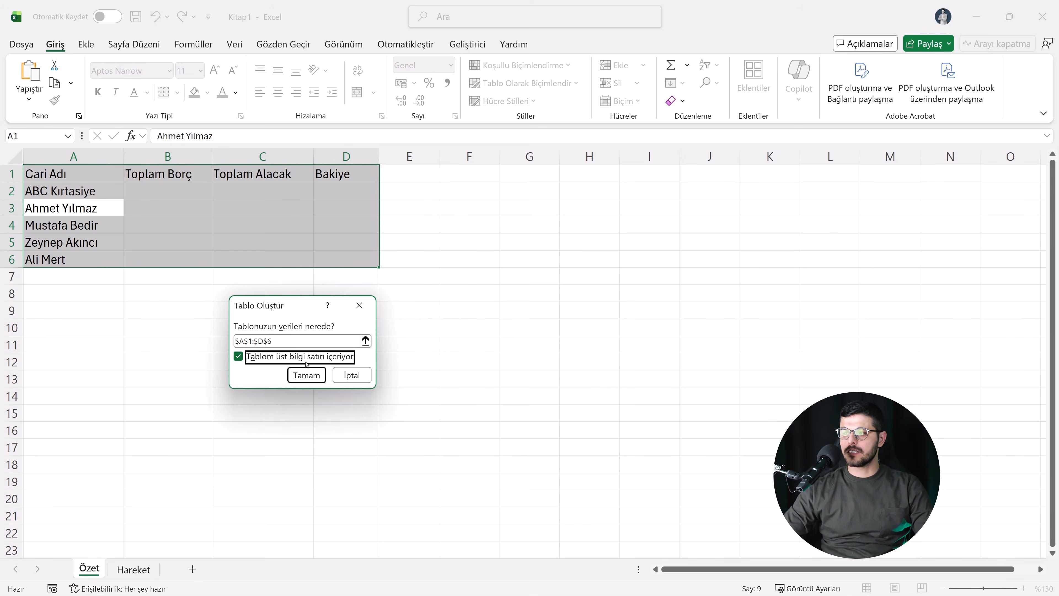
pyautogui.click(307, 375)
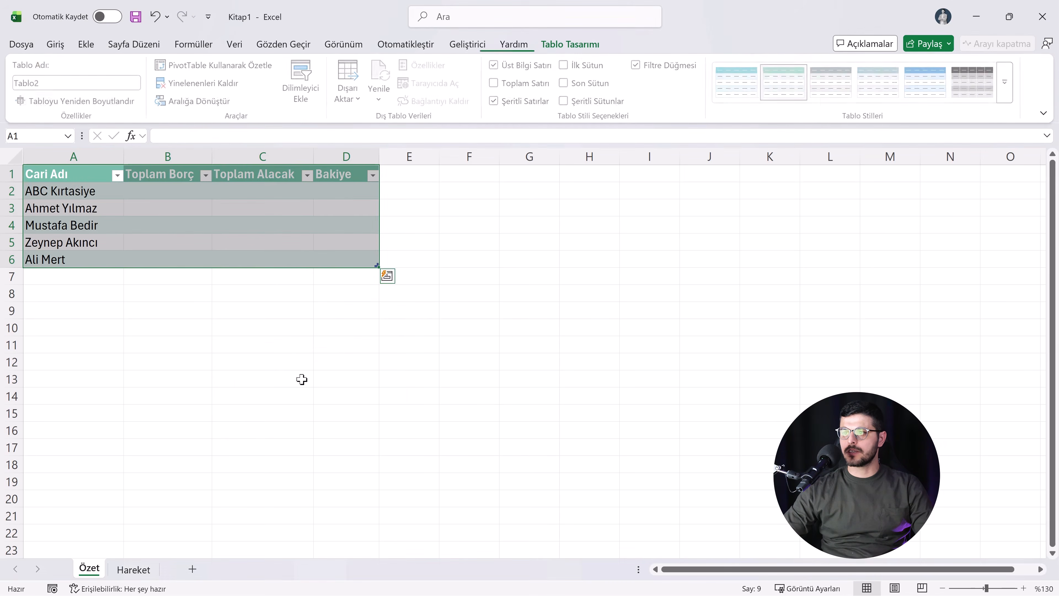
# Step: Name the new table on the Özet sheet Ozet
pyautogui.click(151, 212)
pyautogui.click(135, 220)
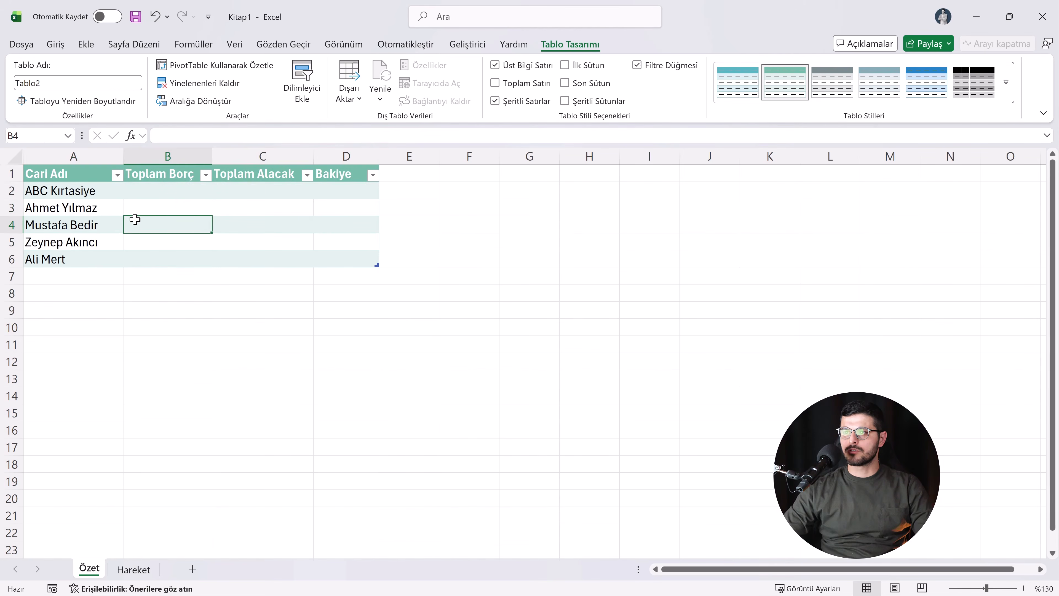
pyautogui.click(169, 202)
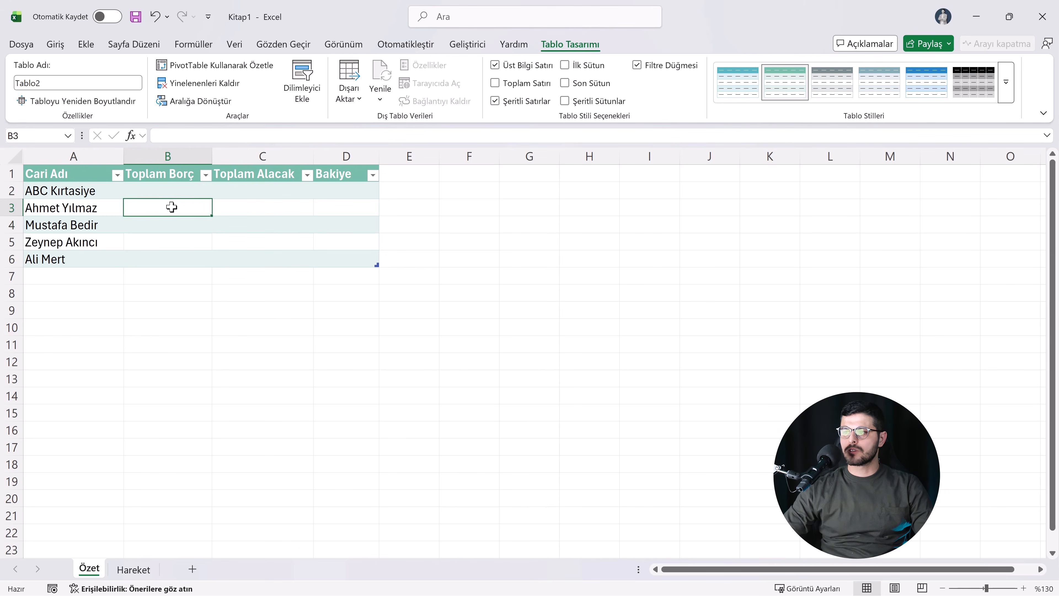
pyautogui.click(51, 85)
pyautogui.write('Ozet')
pyautogui.press('Return')
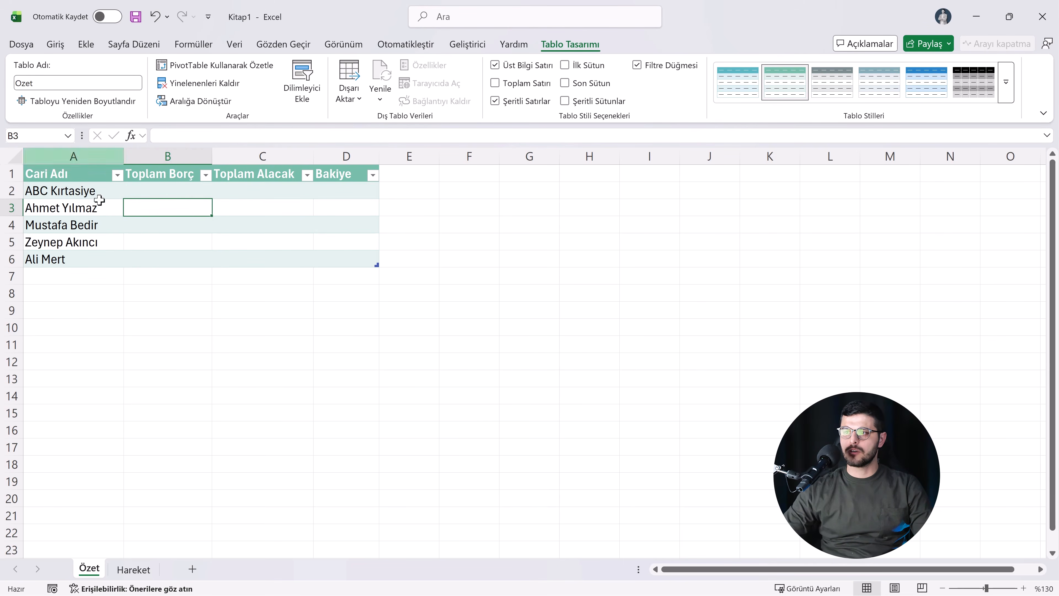
pyautogui.click(119, 210)
pyautogui.click(152, 233)
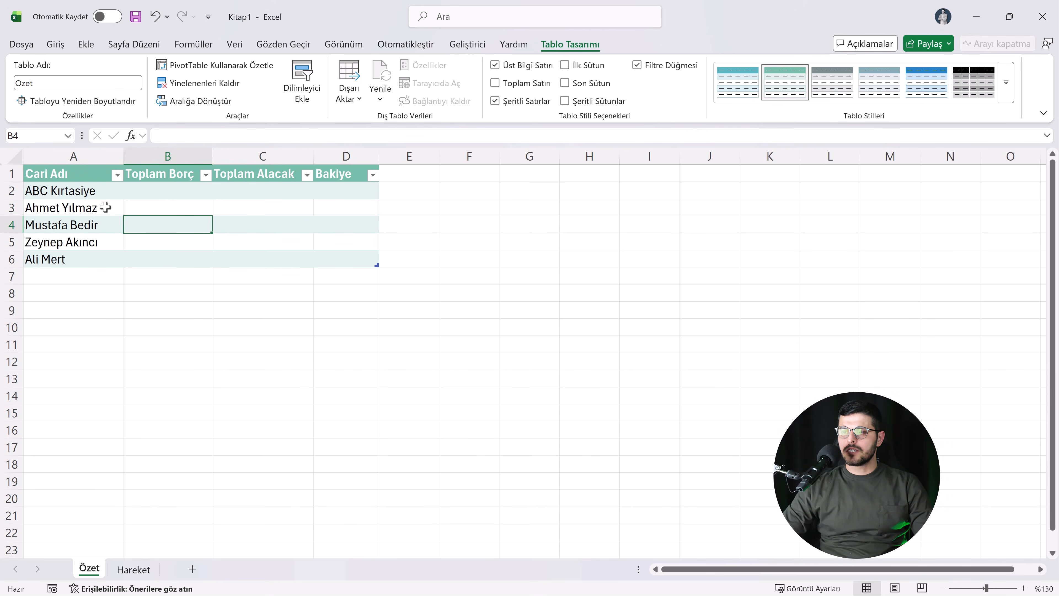
pyautogui.click(89, 197)
pyautogui.click(116, 224)
pyautogui.click(154, 207)
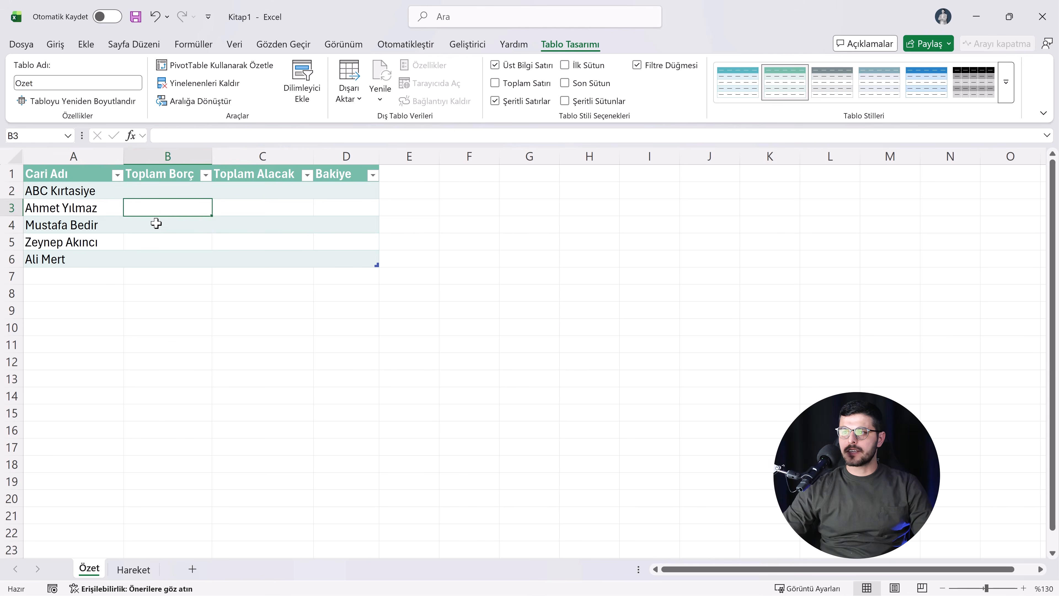
# Step: Enter the headers Tarih in A1 and Cari Adı in B1 of the Hareket sheet
pyautogui.click(134, 569)
pyautogui.click(56, 175)
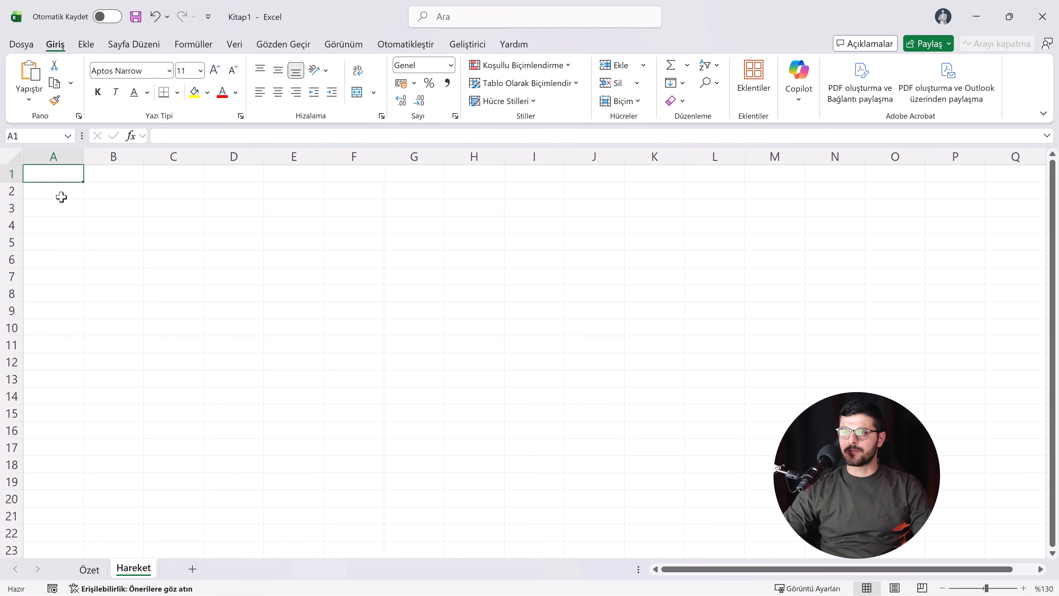
pyautogui.write('Tarih')
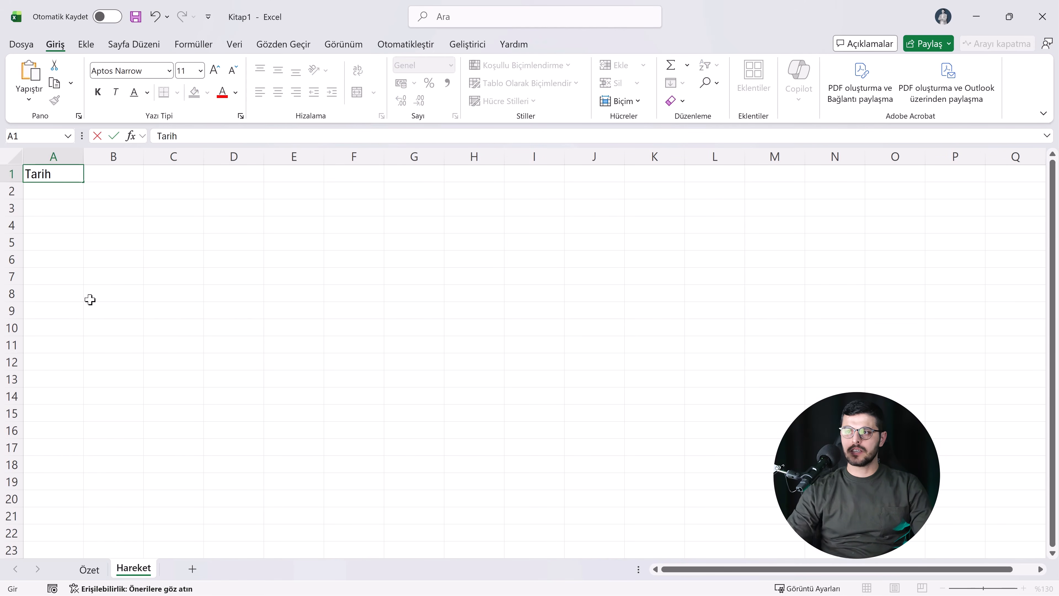
pyautogui.click(93, 178)
pyautogui.write('Cari Adı')
# Step: Enter the headers İşlem Türü in C1, Tutar in D1 and Açıklama in E1
pyautogui.click(178, 175)
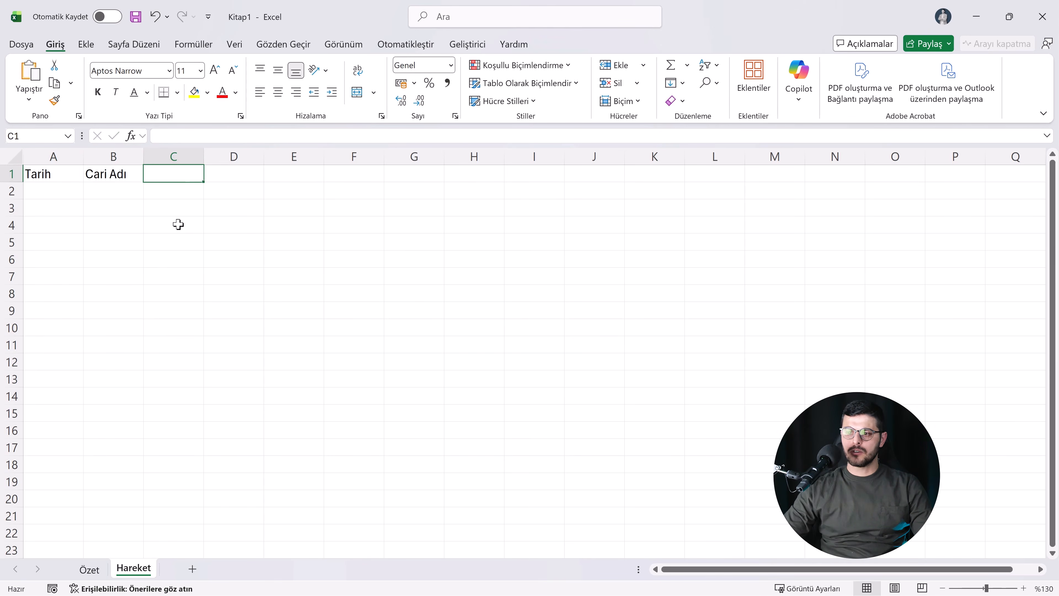
pyautogui.write('İş')
pyautogui.press('BackSpace')
pyautogui.press('BackSpace')
pyautogui.press('BackSpace')
pyautogui.write('lem Türü')
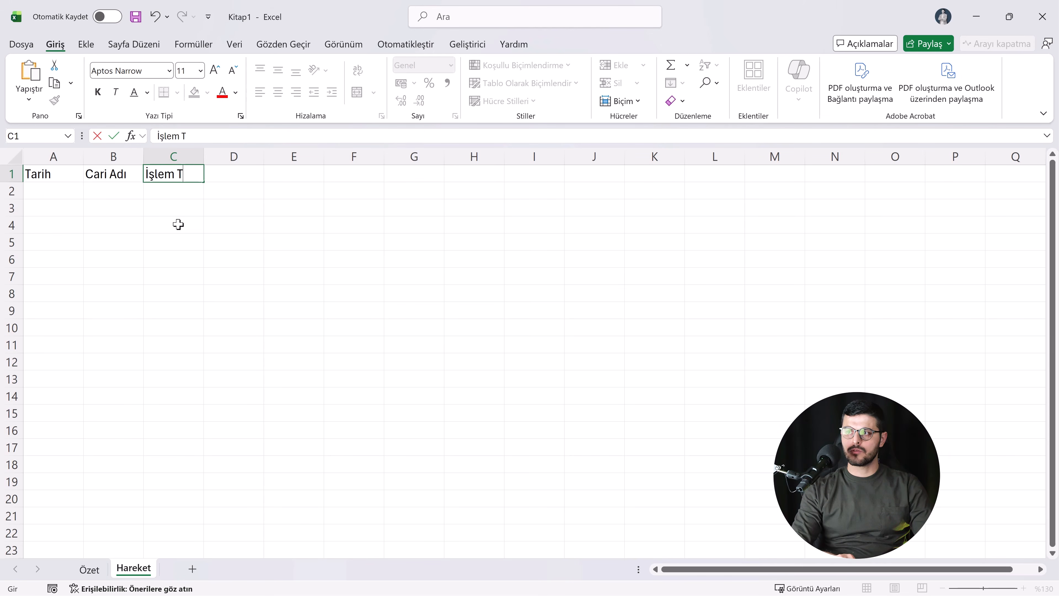
pyautogui.press('Tab')
pyautogui.write('Tutar')
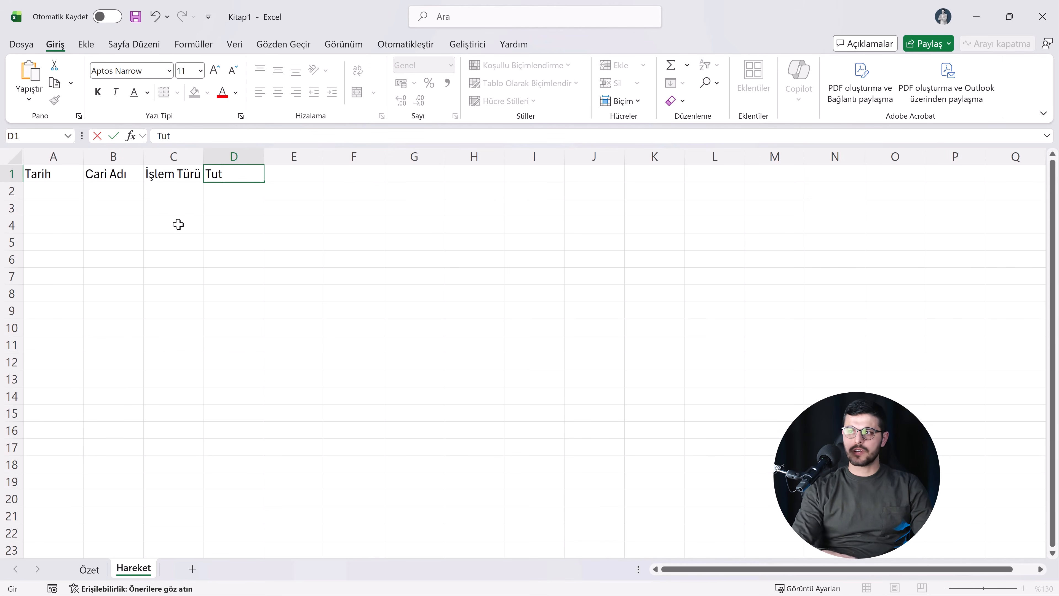
pyautogui.press('Tab')
pyautogui.write('Açıklama')
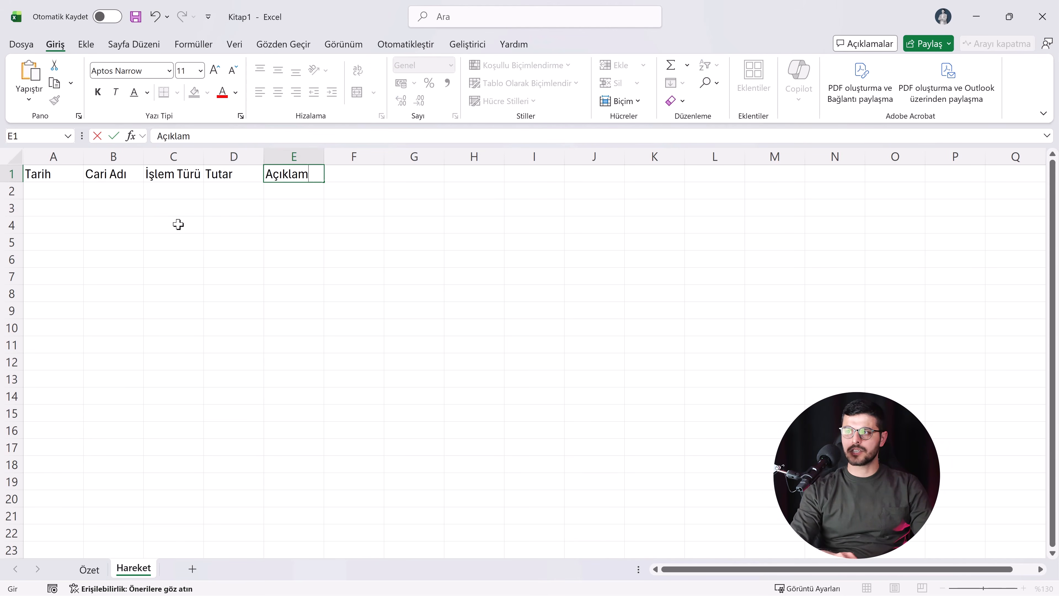
pyautogui.click(178, 218)
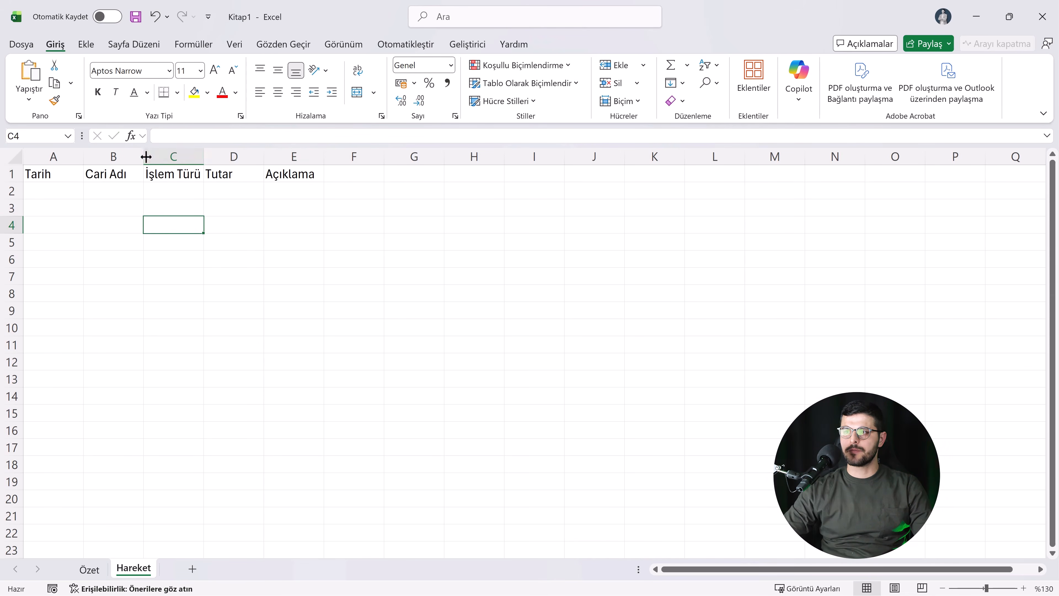
# Step: Widen the Tarih, Cari Adı, İşlem Türü and Tutar columns on the Hareket sheet
pyautogui.moveTo(144, 157); pyautogui.dragTo(163, 157)
pyautogui.moveTo(83, 161); pyautogui.dragTo(97, 160)
pyautogui.moveTo(237, 156); pyautogui.dragTo(338, 157)
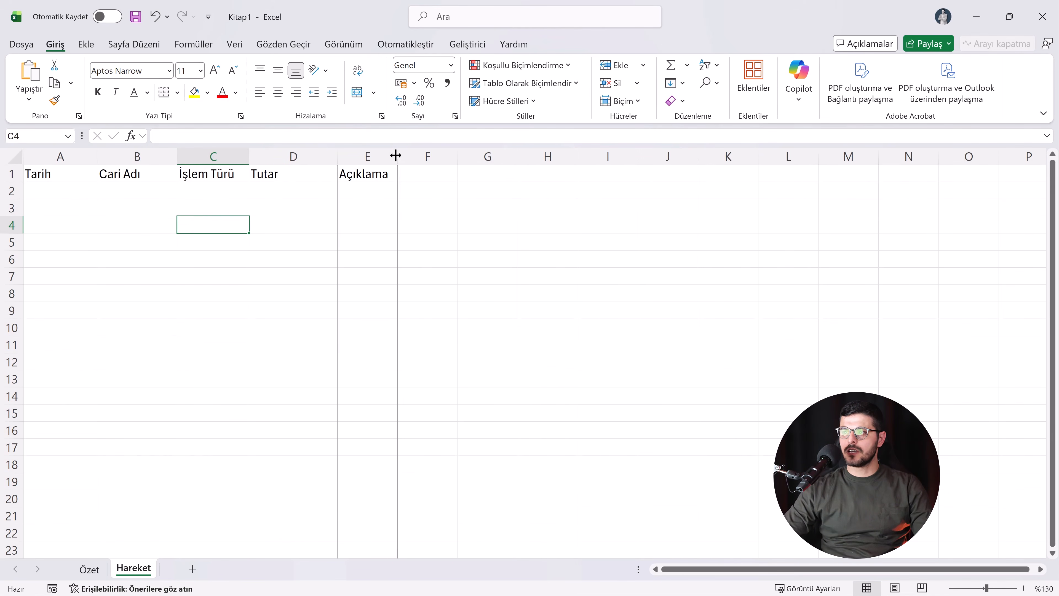
# Step: Format the headers A1:E1 as a table with a header row, using the last blue style in the first row of the Orta group
pyautogui.moveTo(64, 175); pyautogui.dragTo(367, 174)
pyautogui.click(538, 83)
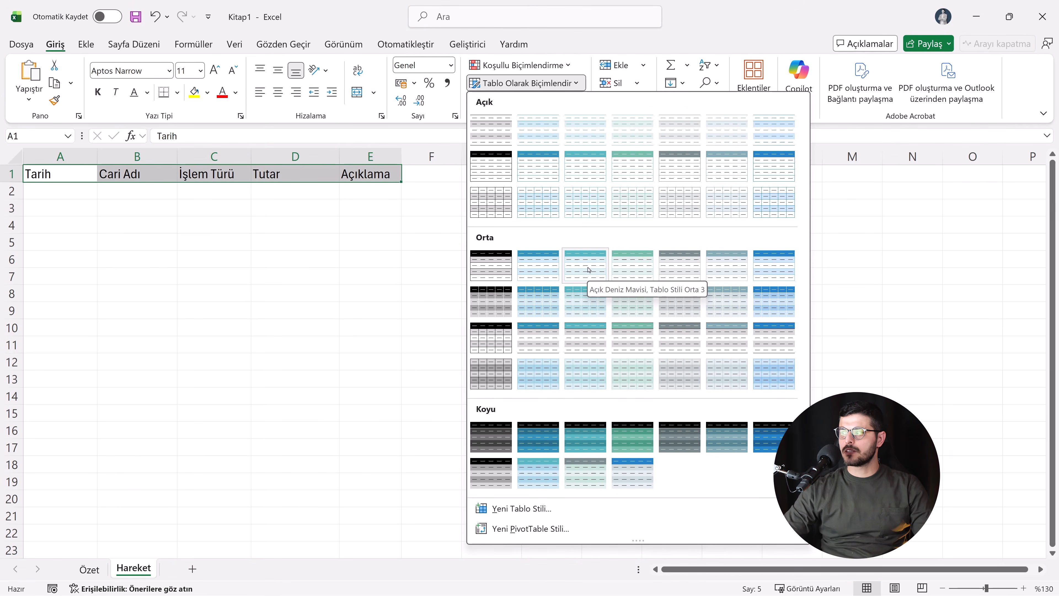
pyautogui.click(774, 267)
pyautogui.click(280, 358)
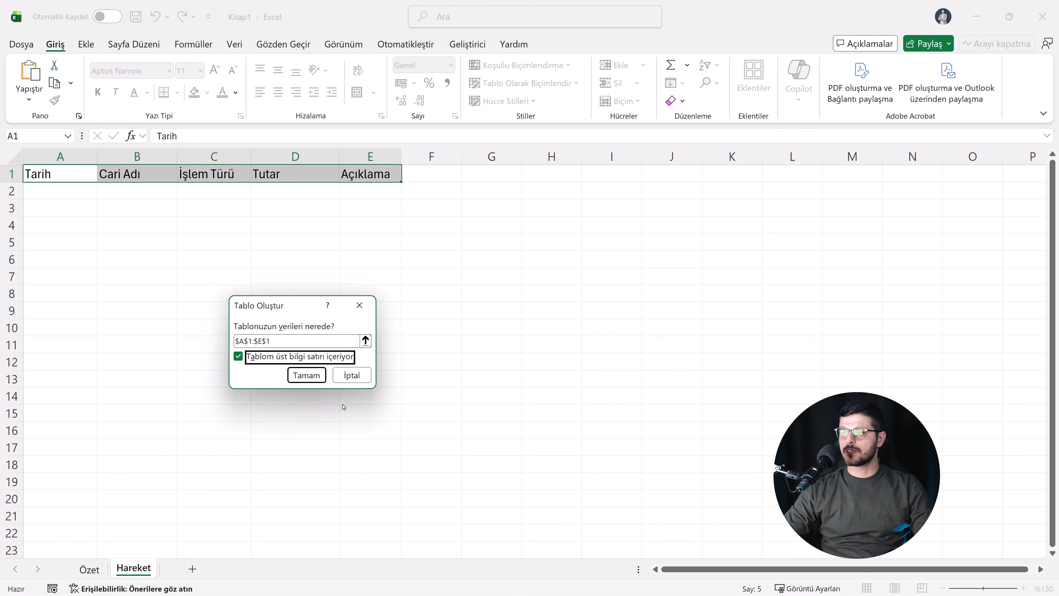
pyautogui.click(308, 375)
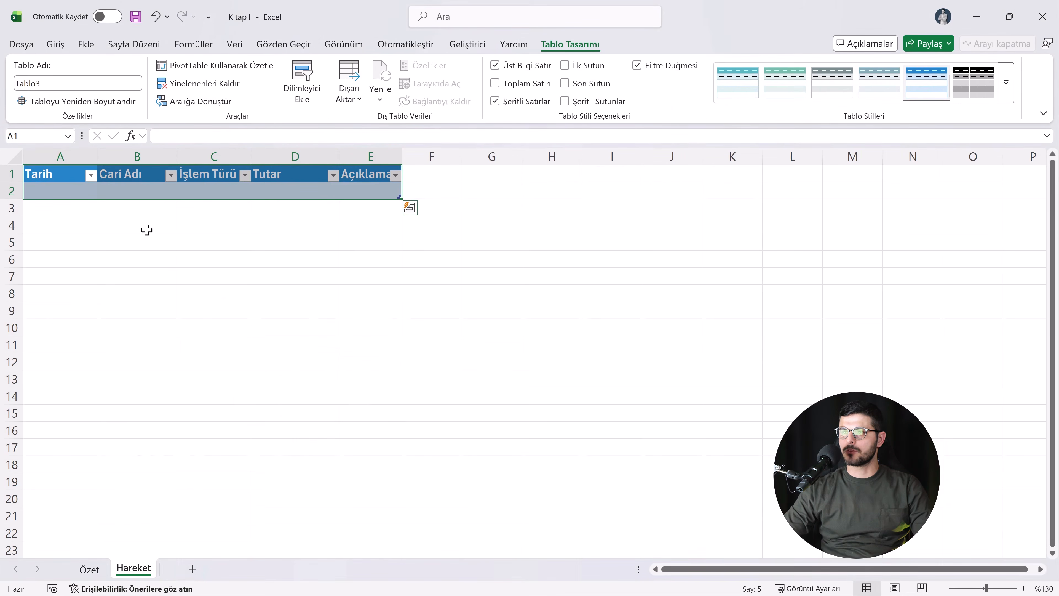
# Step: Name the new table on the Hareket sheet Hareket
pyautogui.click(43, 84)
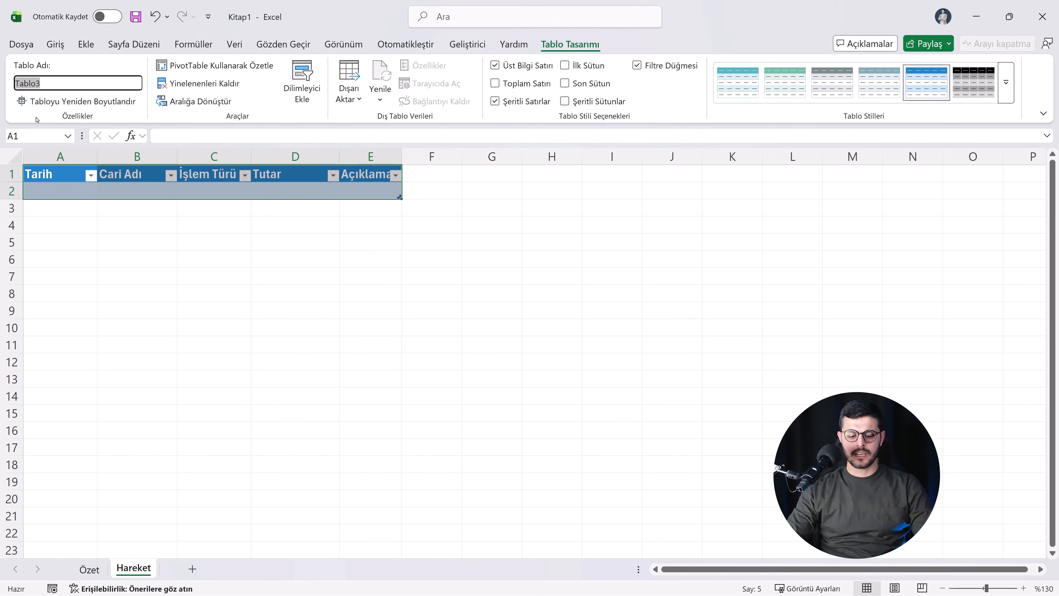
pyautogui.write('Hareket')
pyautogui.press('Return')
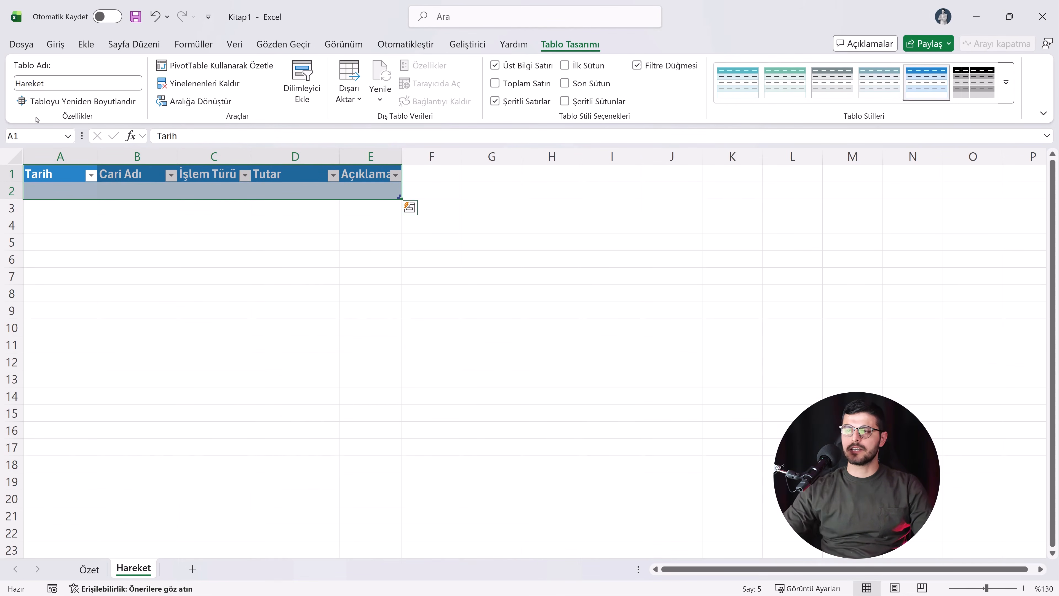
# Step: Enter 15.12.2025 in A2 as the first transaction's date under Tarih
pyautogui.click(78, 191)
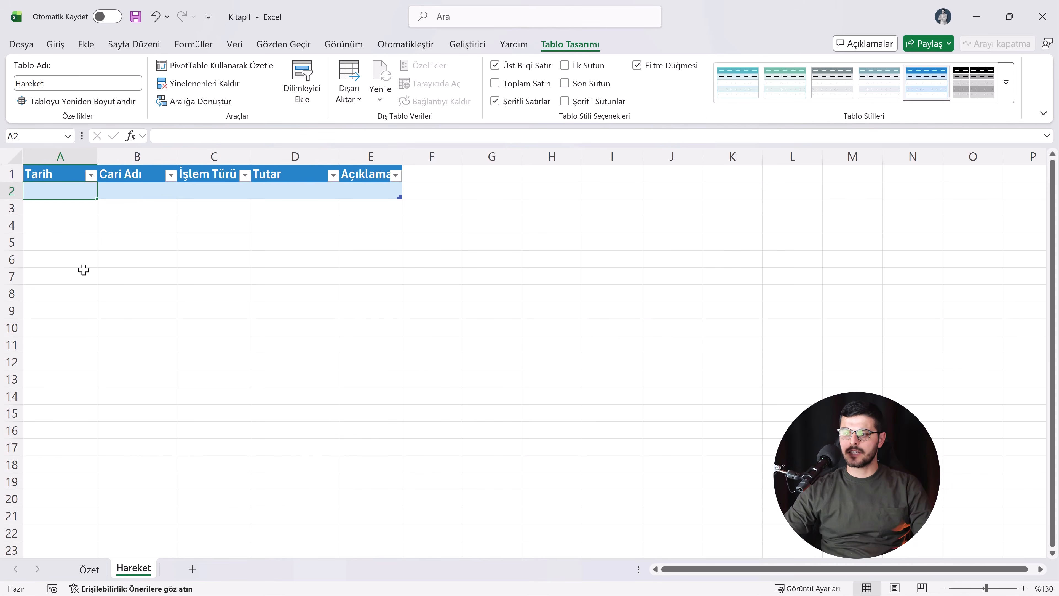
pyautogui.write('15.12.2025')
pyautogui.press('Return')
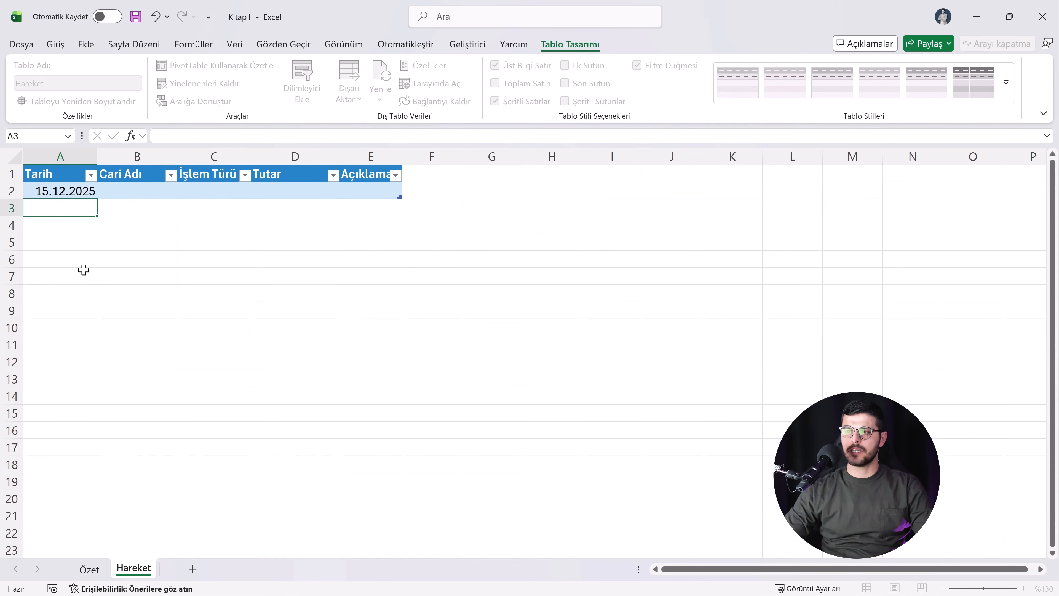
# Step: Review the account names on the Özet sheet and widen the Cari Adı column on Hareket to fit them
pyautogui.moveTo(177, 156); pyautogui.dragTo(191, 160)
pyautogui.click(159, 192)
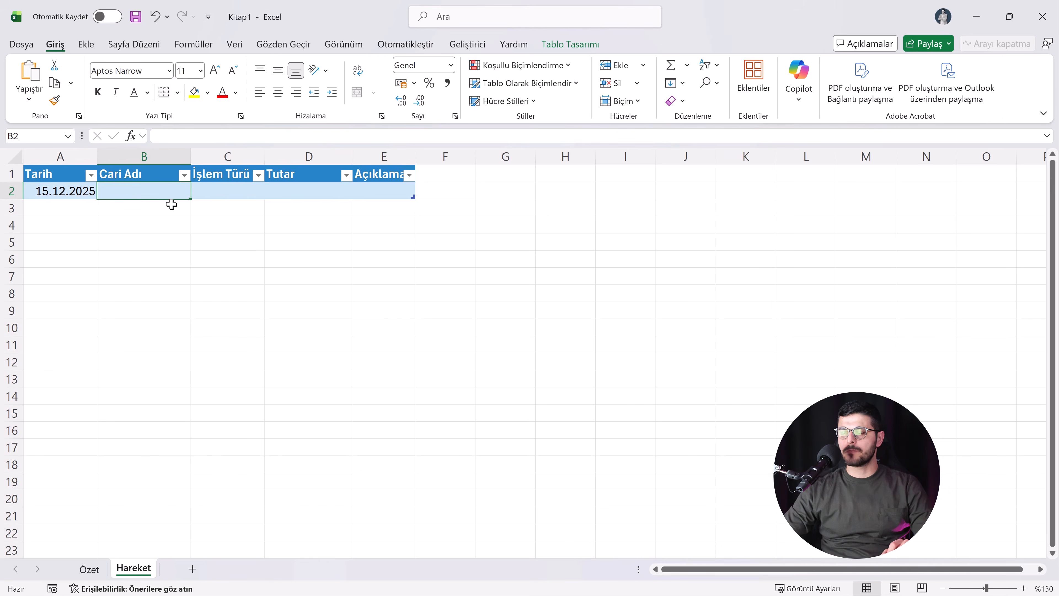
pyautogui.click(90, 568)
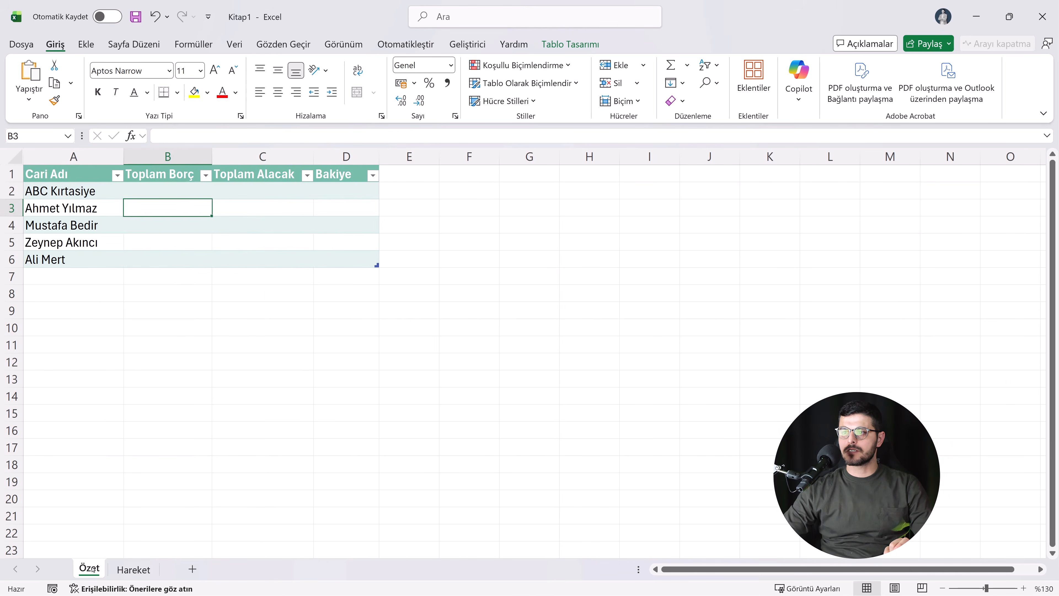
pyautogui.click(81, 194)
pyautogui.click(80, 210)
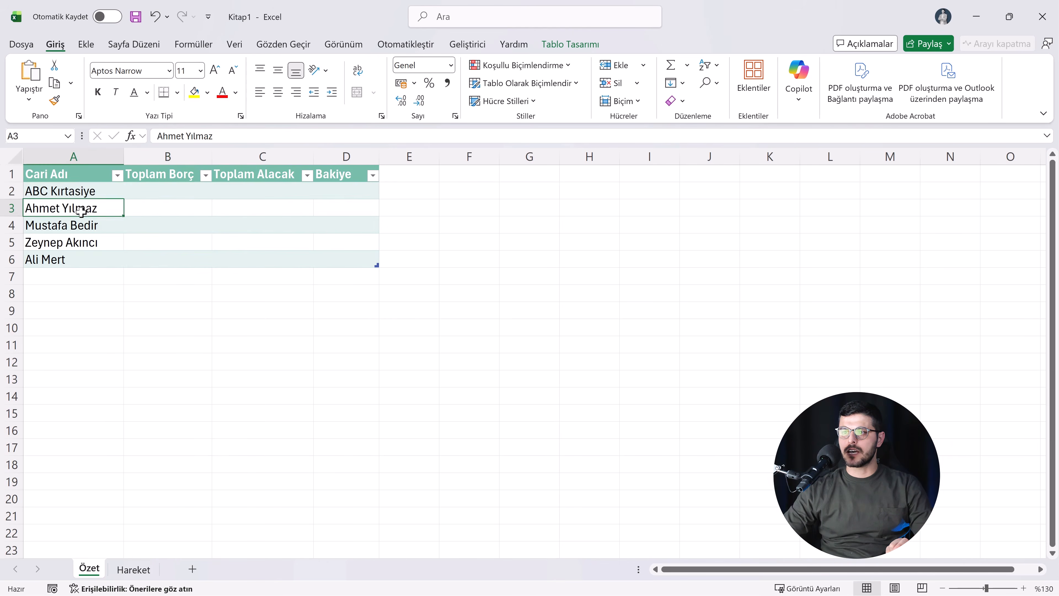
pyautogui.click(81, 226)
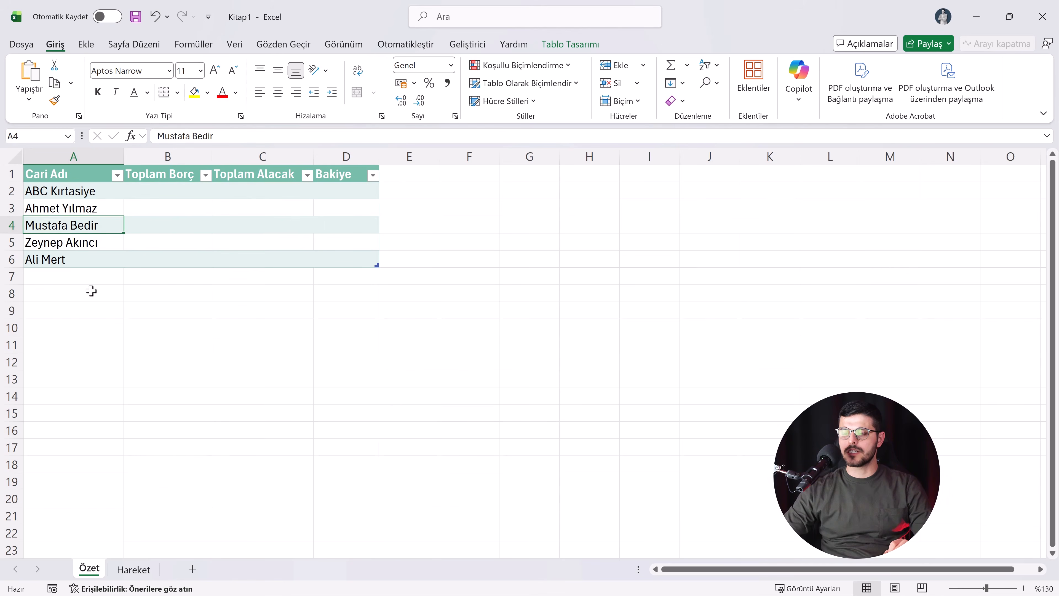
pyautogui.click(134, 569)
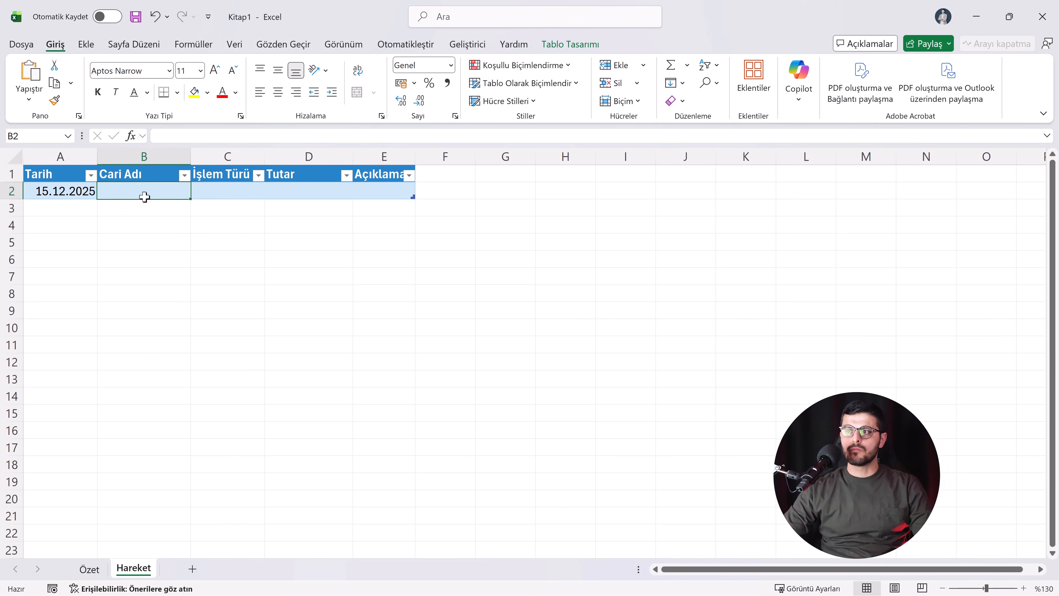
pyautogui.moveTo(191, 157); pyautogui.dragTo(210, 157)
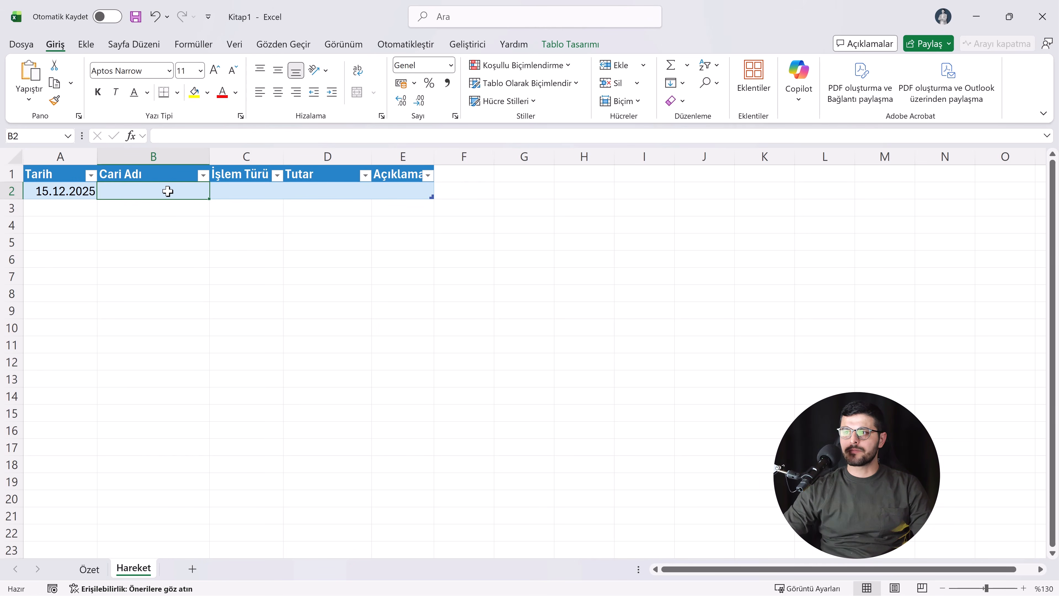
# Step: Add a Liste data validation to B2 on Hareket with the source =Özet!$A$2:$A$6
pyautogui.click(234, 45)
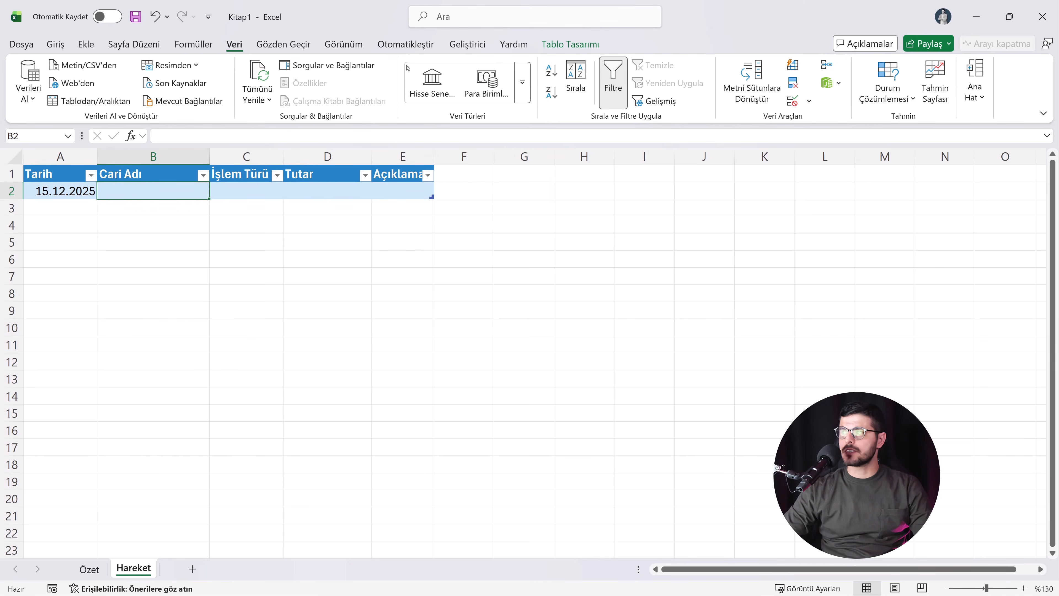
pyautogui.click(792, 101)
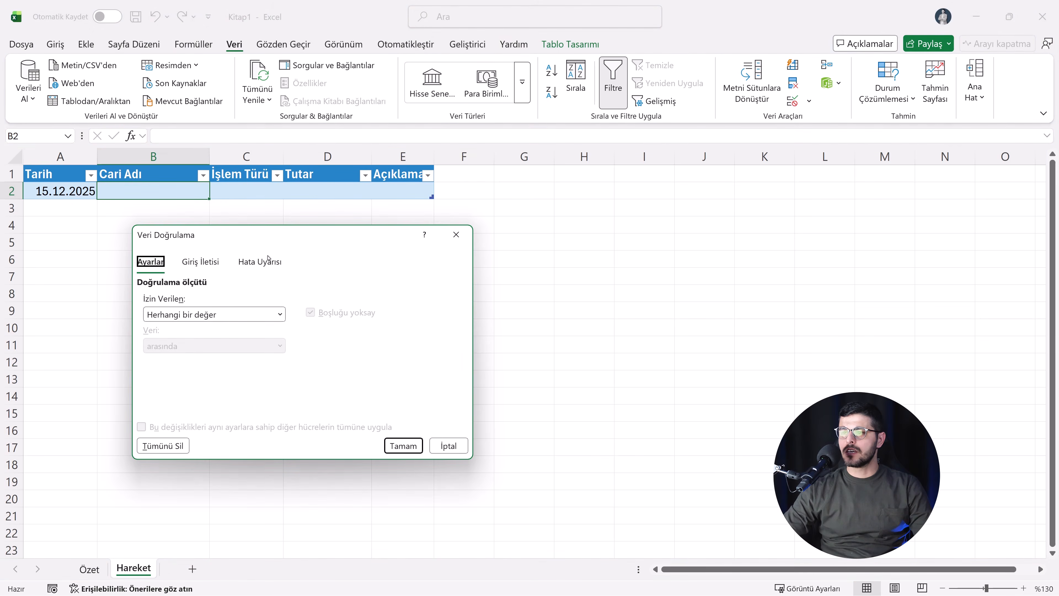
pyautogui.click(163, 313)
pyautogui.click(166, 373)
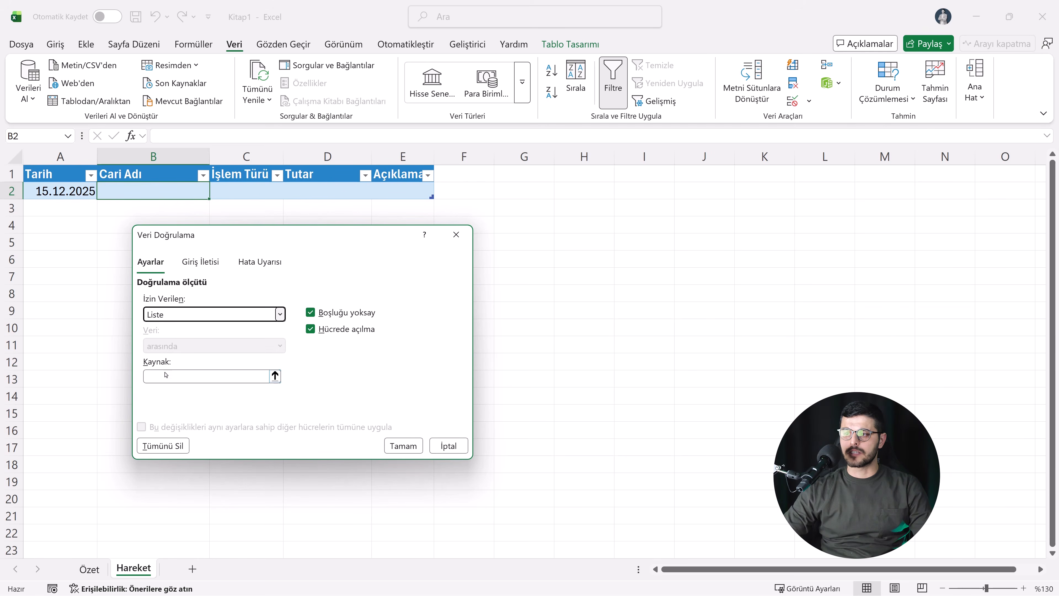
pyautogui.click(165, 375)
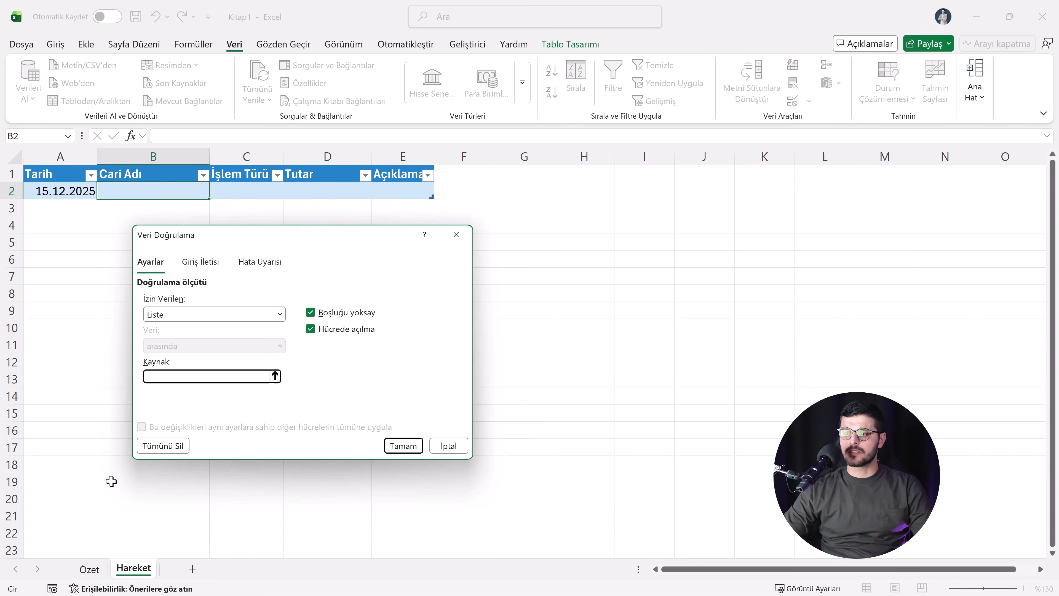
pyautogui.click(89, 569)
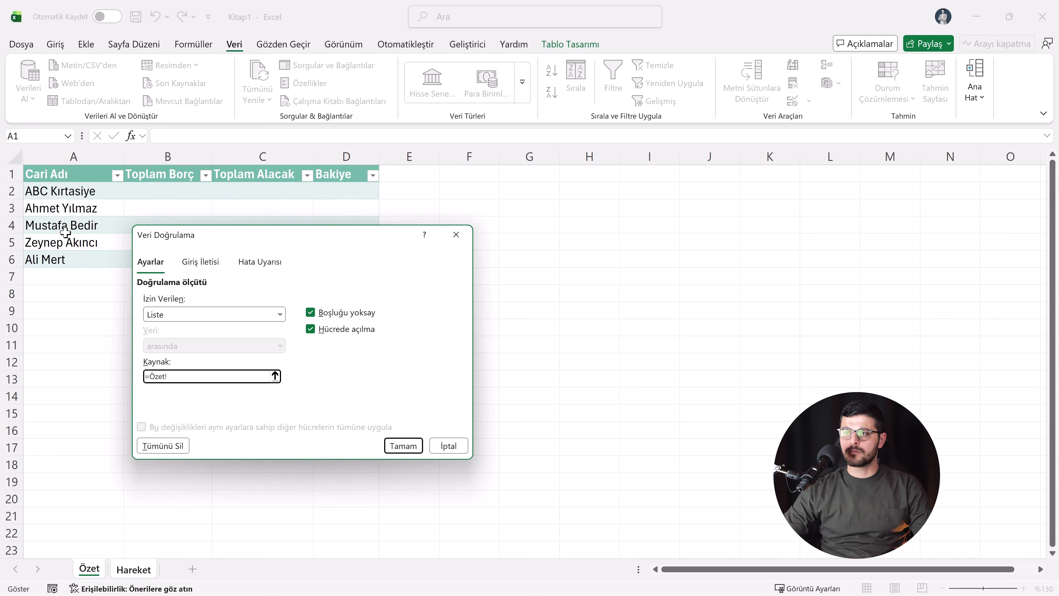
pyautogui.moveTo(62, 193); pyautogui.dragTo(61, 246)
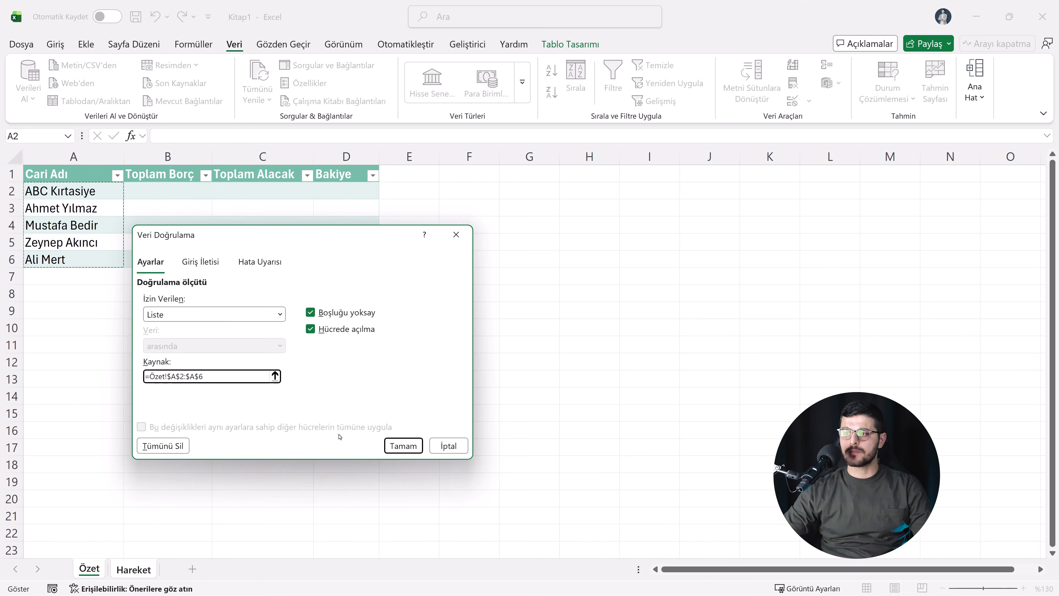
pyautogui.click(404, 446)
# Step: Test the dropdown in B2 by choosing several accounts in turn, ending on the third account in the list
pyautogui.click(215, 192)
pyautogui.click(190, 240)
pyautogui.click(215, 192)
pyautogui.click(192, 229)
pyautogui.click(215, 192)
pyautogui.click(192, 206)
pyautogui.click(215, 192)
pyautogui.click(198, 217)
pyautogui.click(216, 192)
pyautogui.click(202, 206)
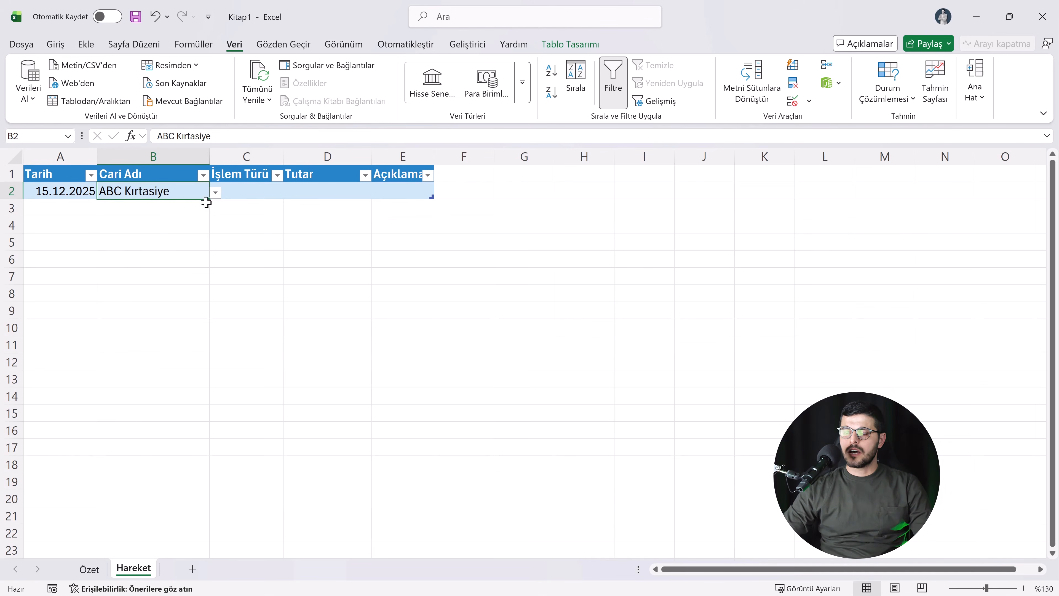
pyautogui.click(215, 194)
pyautogui.click(174, 232)
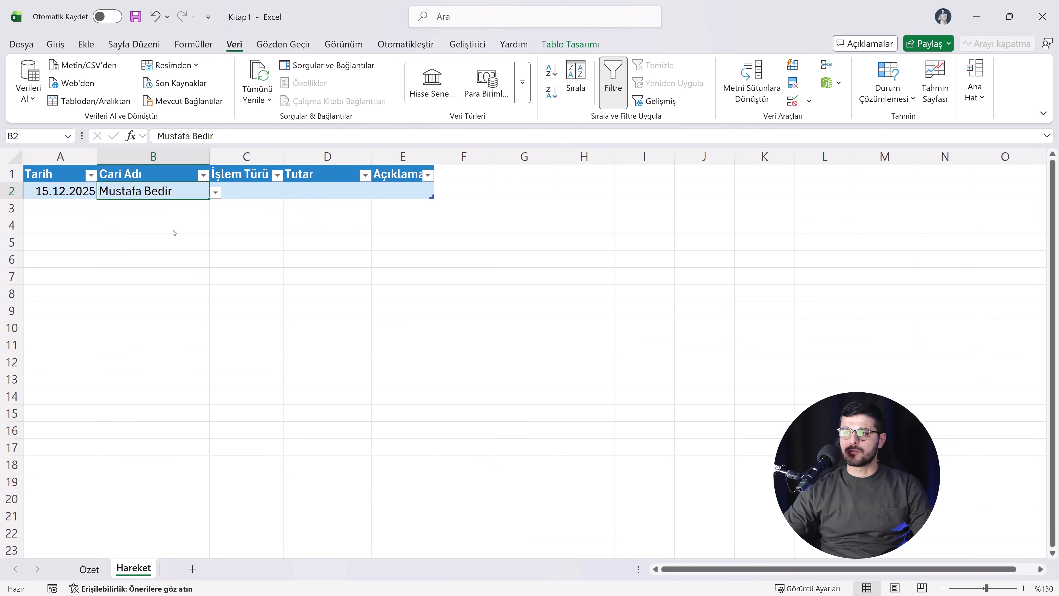
# Step: Enter a new account holder's full name in A7 of the Özet table
pyautogui.click(89, 568)
pyautogui.click(72, 281)
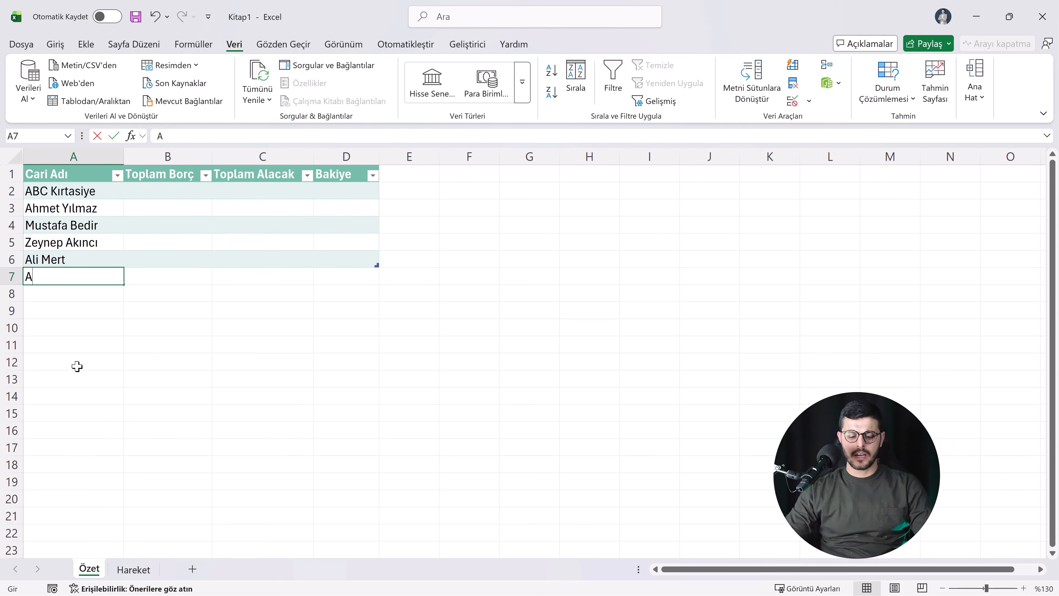
pyautogui.write('Ayşe')
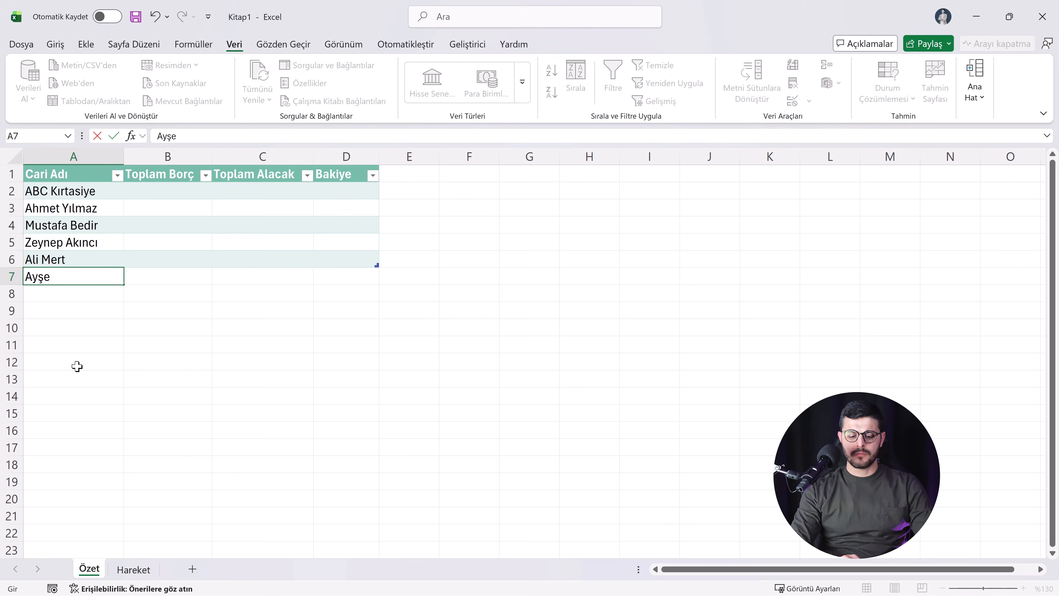
pyautogui.write(' Metin')
pyautogui.press('Return')
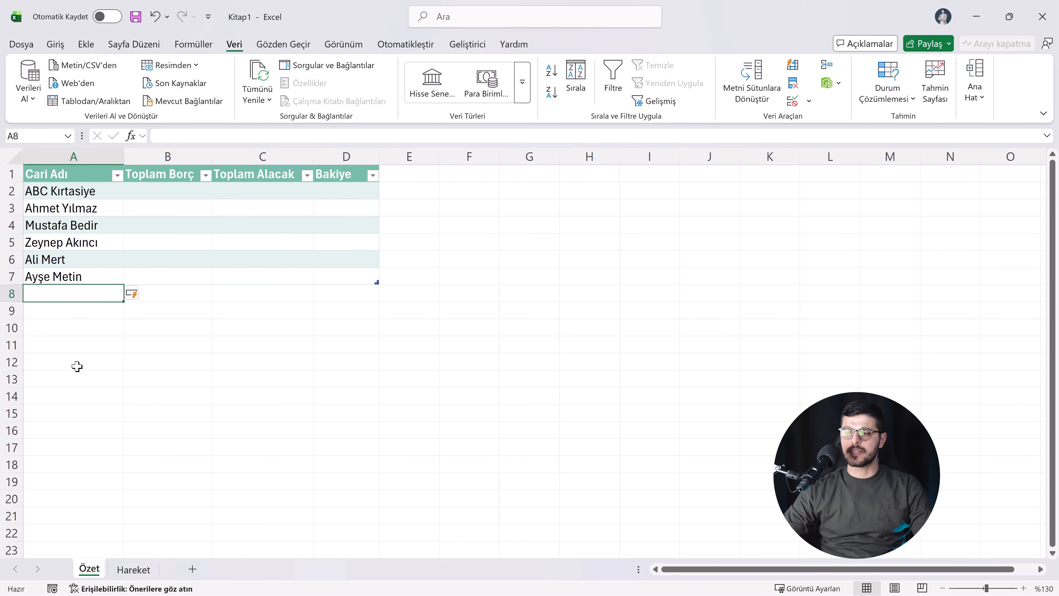
# Step: Check whether the B2 dropdown on the Hareket sheet offers the newly added account
pyautogui.click(127, 569)
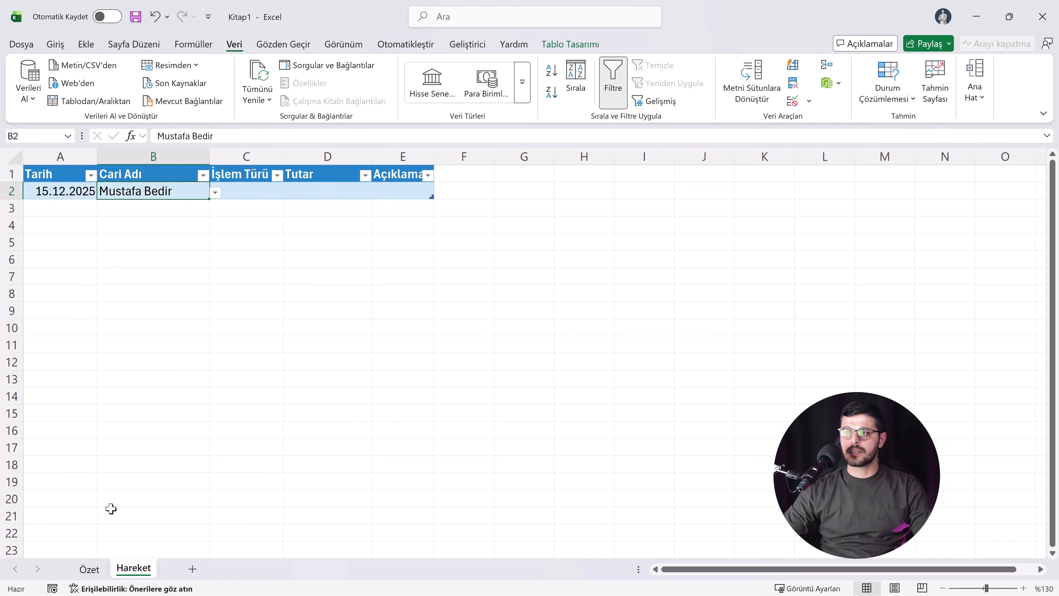
pyautogui.click(215, 195)
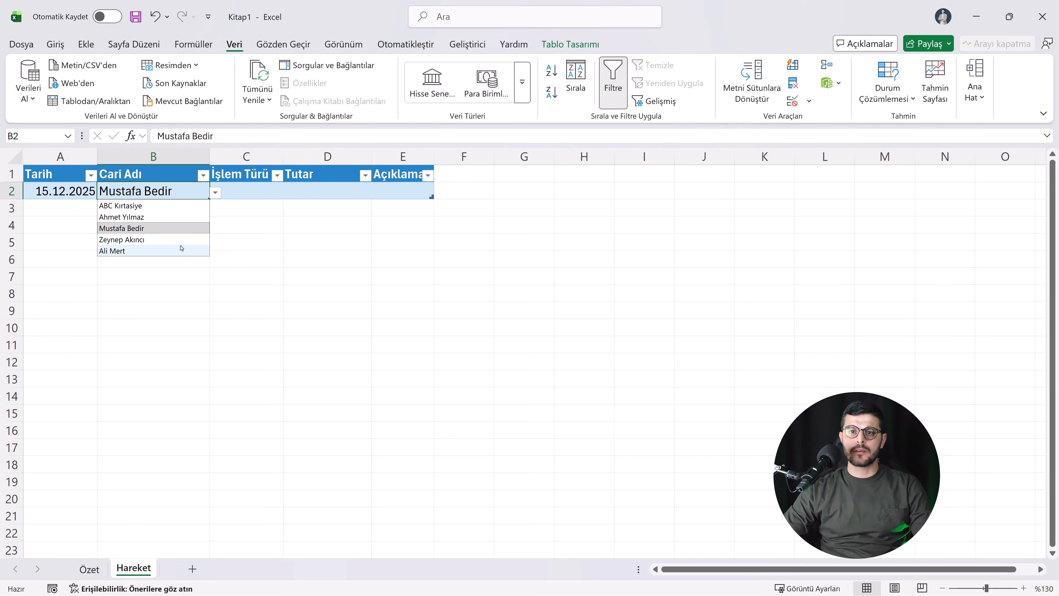
pyautogui.click(162, 267)
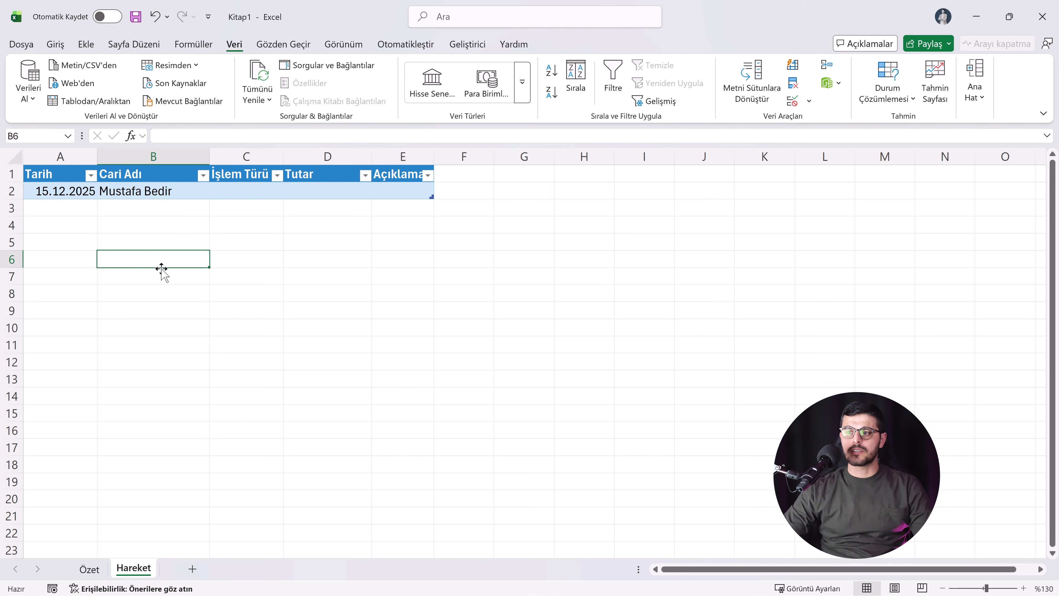
# Step: Define the name Cariler for the account names in A2:A7 on the Özet sheet
pyautogui.click(91, 569)
pyautogui.moveTo(67, 192); pyautogui.dragTo(62, 275)
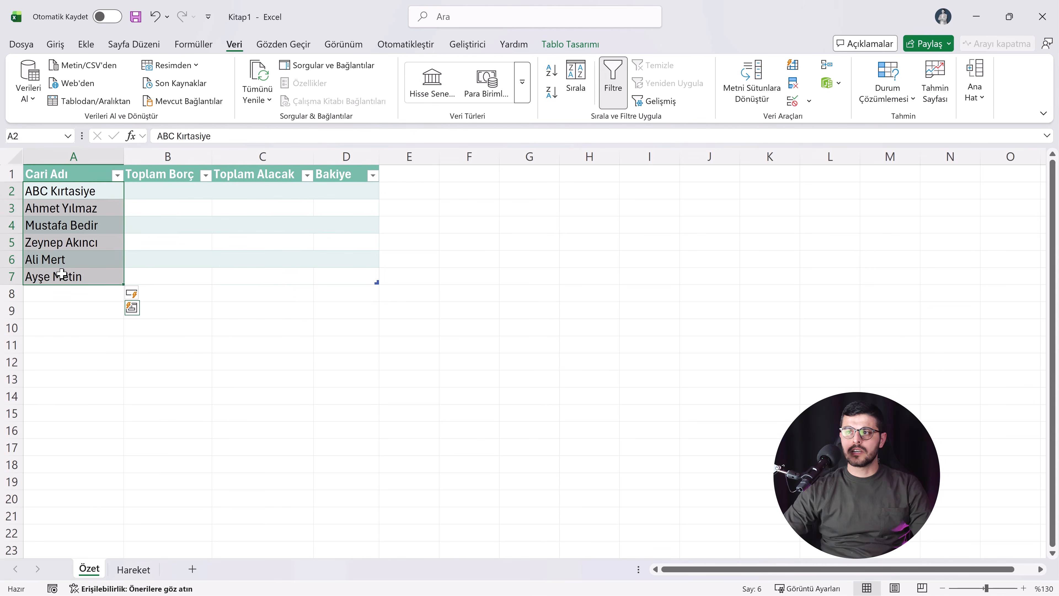
pyautogui.click(35, 136)
pyautogui.write('Cariler')
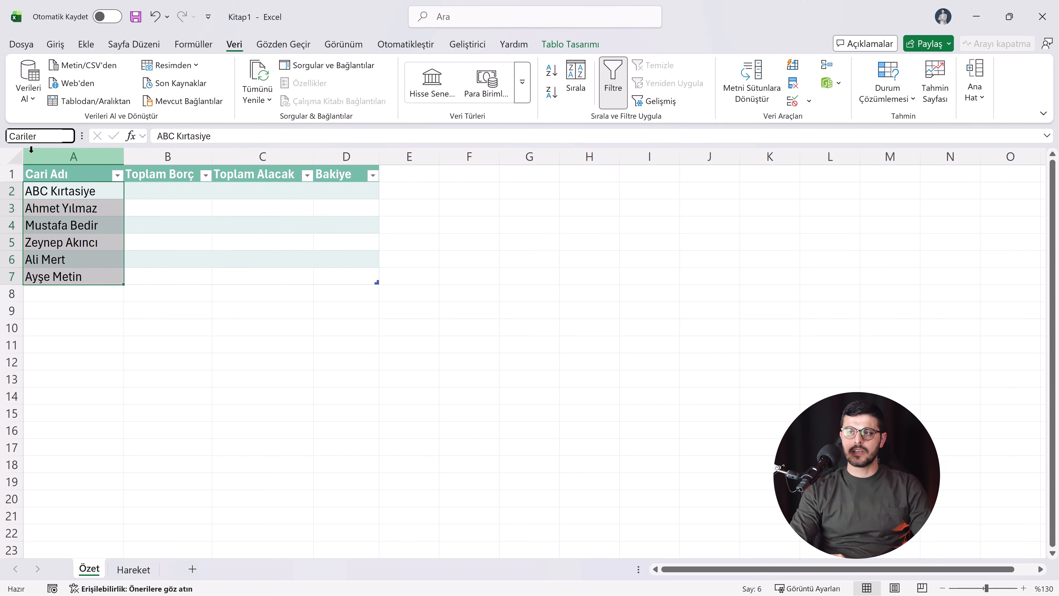
pyautogui.press('Return')
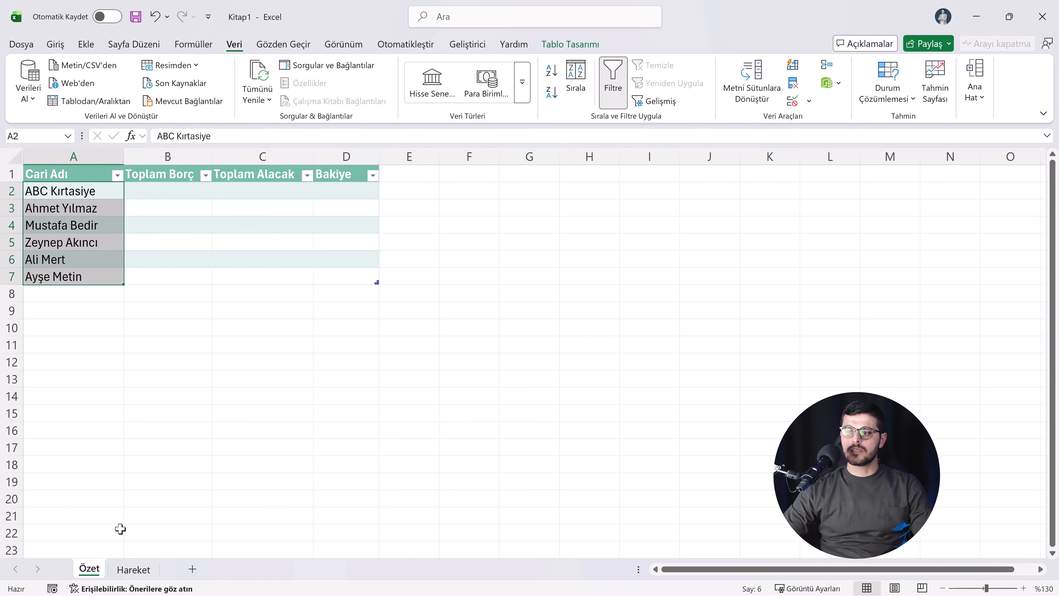
# Step: Change the list validation source of B2 on Hareket to =Cariler and choose ABC Kırtasiye from its dropdown
pyautogui.click(124, 569)
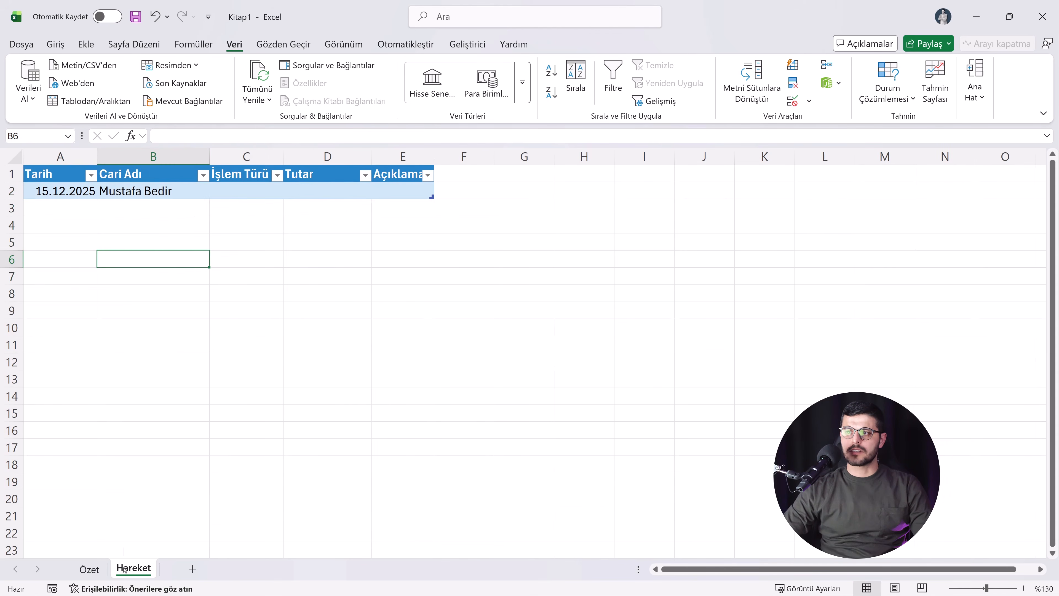
pyautogui.click(140, 192)
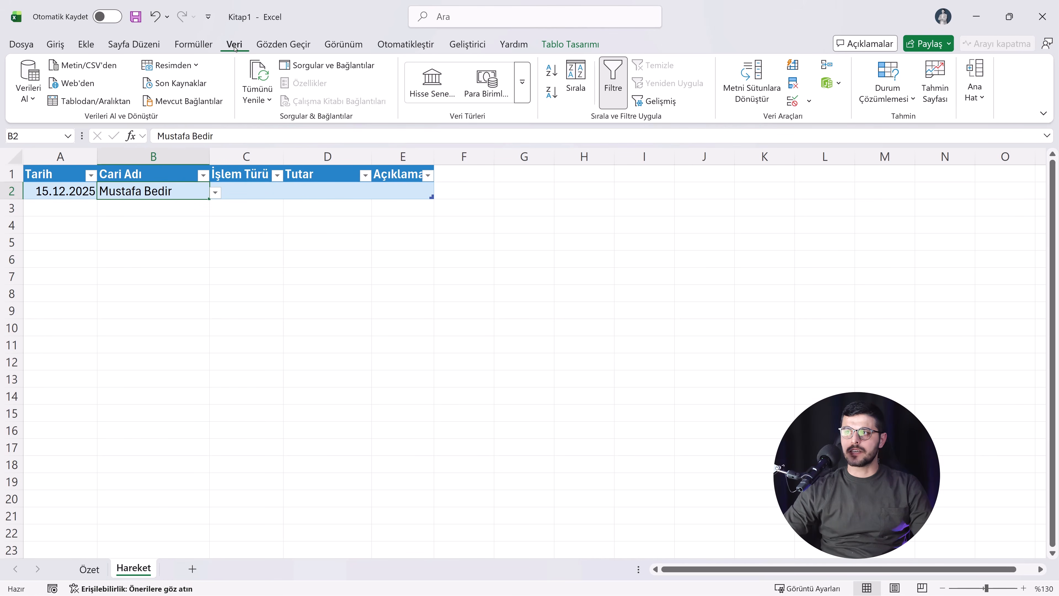
pyautogui.click(793, 102)
pyautogui.click(224, 377)
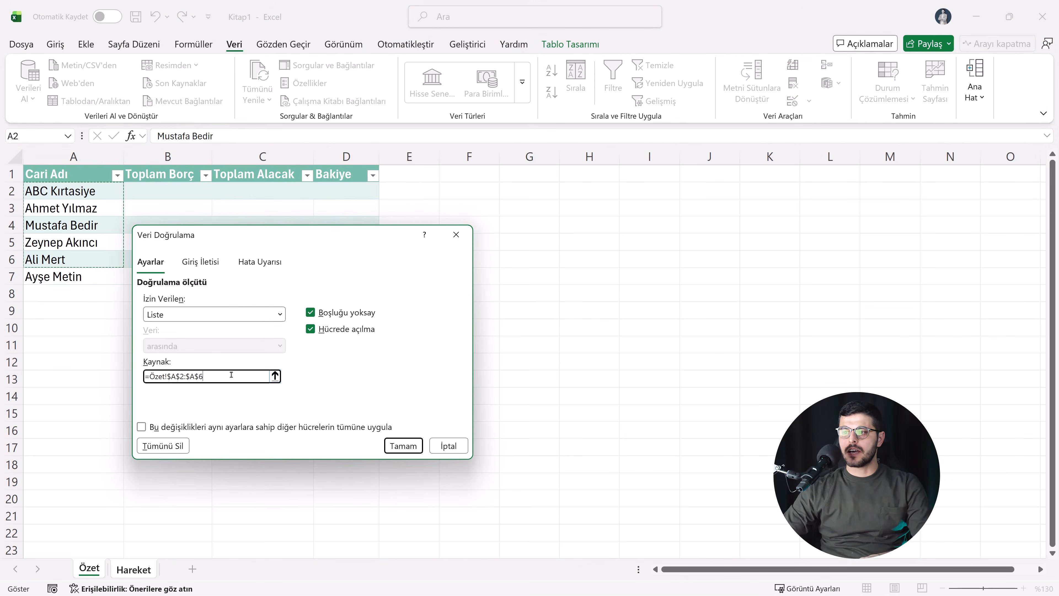
pyautogui.moveTo(218, 377); pyautogui.dragTo(144, 377)
pyautogui.press('BackSpace')
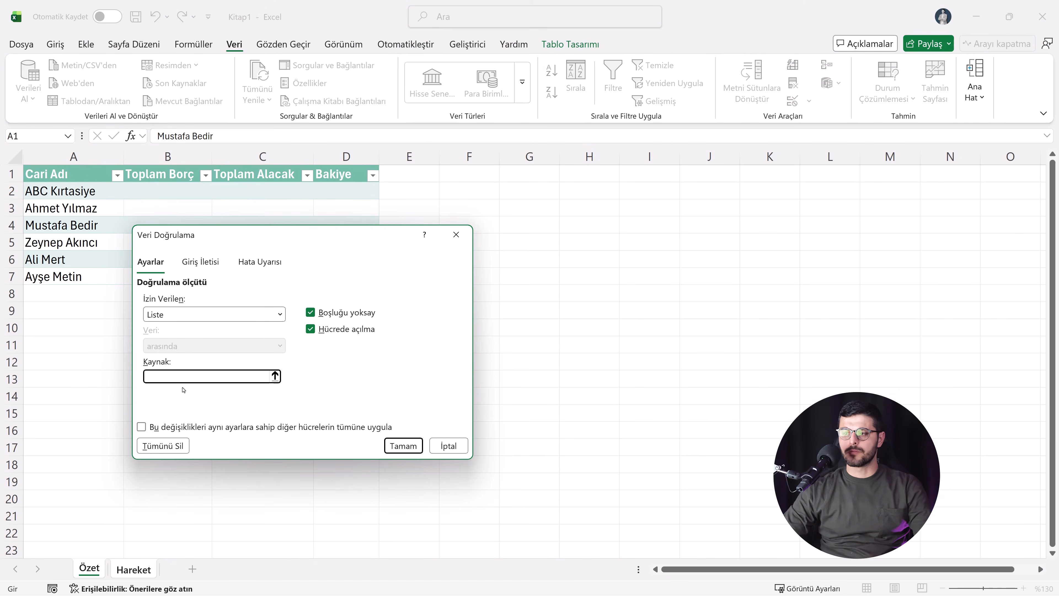
pyautogui.press('F3')
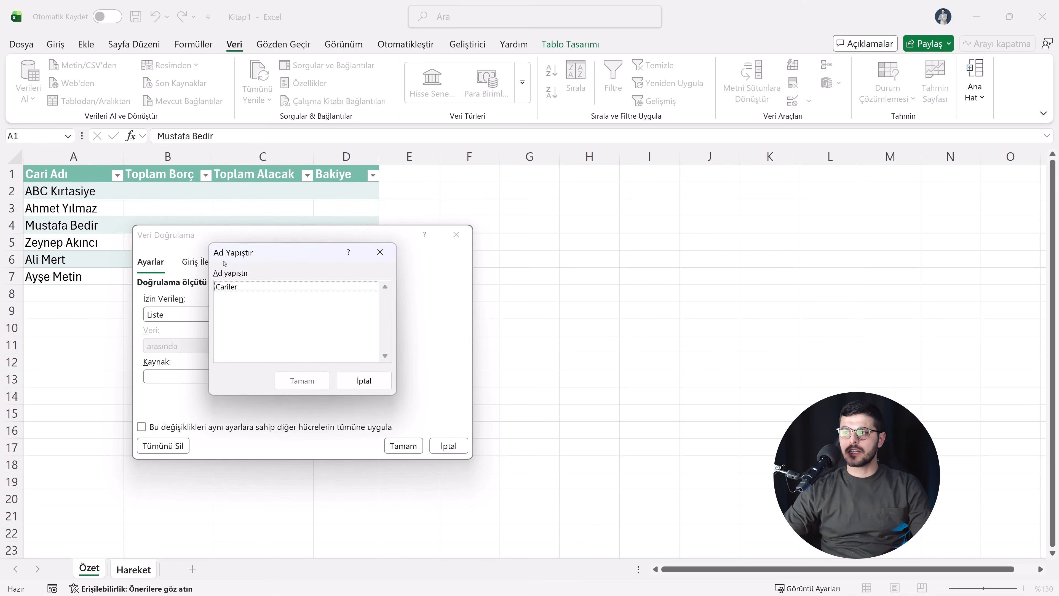
pyautogui.click(235, 288)
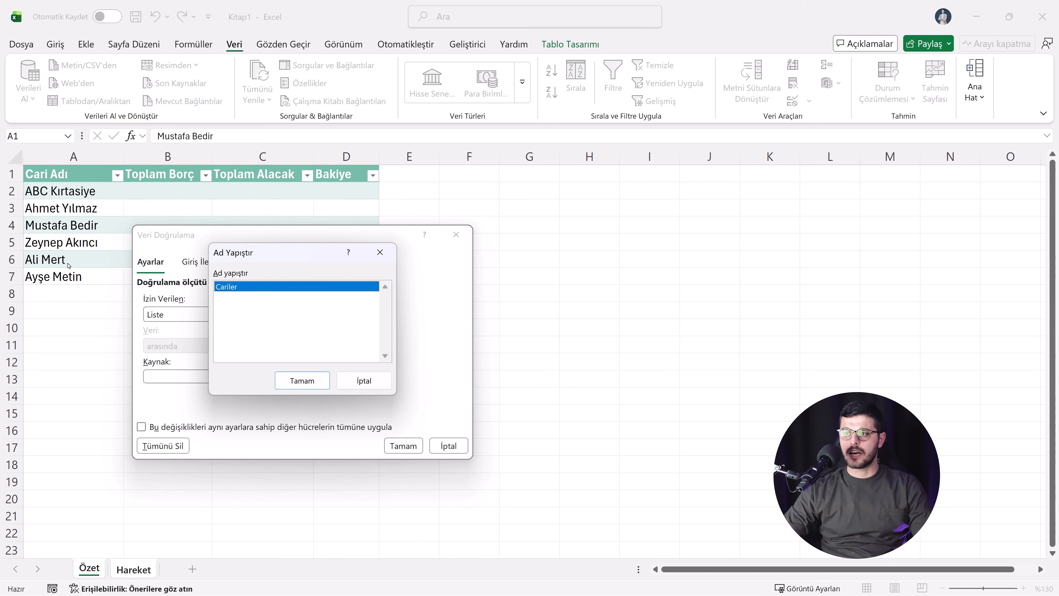
pyautogui.click(306, 377)
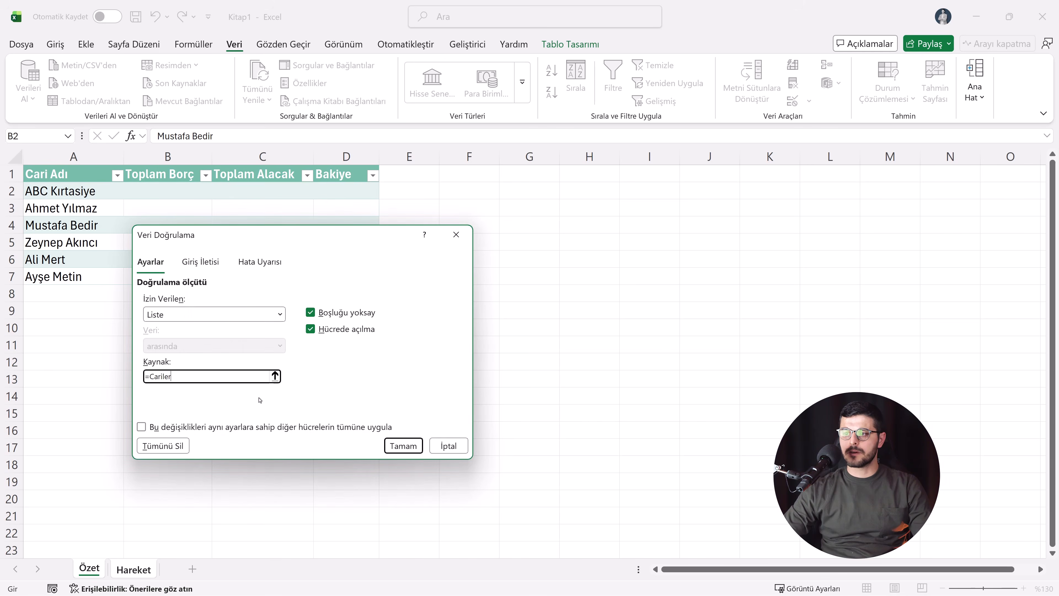
pyautogui.click(389, 446)
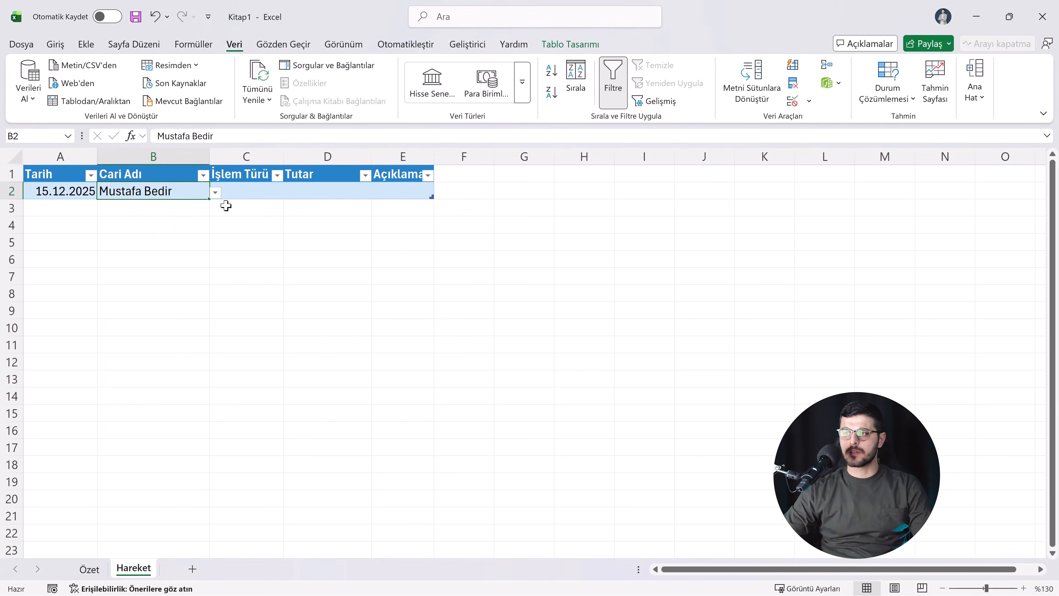
pyautogui.click(215, 192)
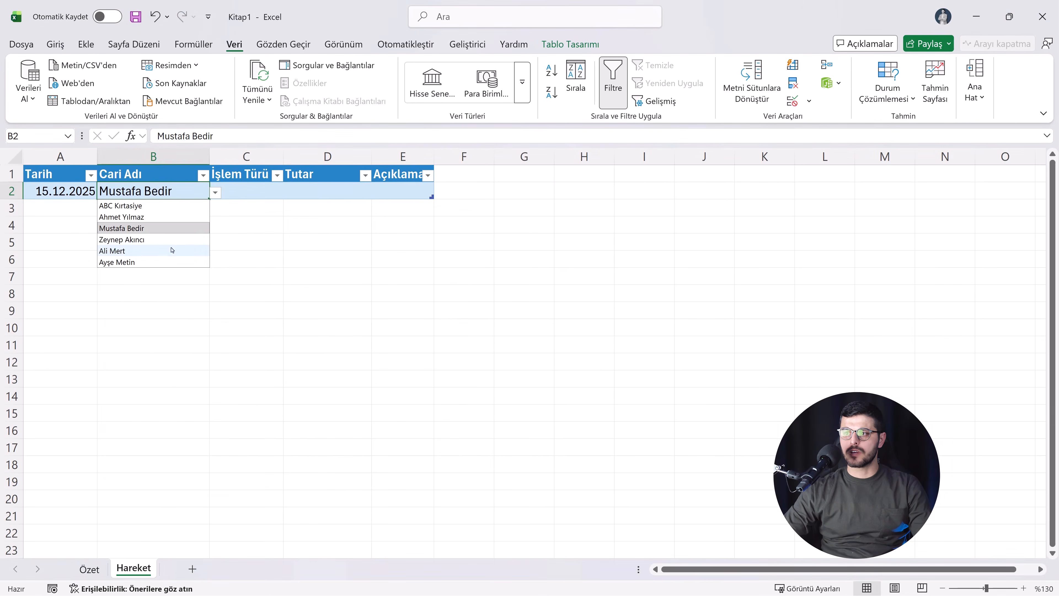
pyautogui.click(184, 206)
# Step: Enter another account holder's full name in A8, directly below the Özet table
pyautogui.click(89, 569)
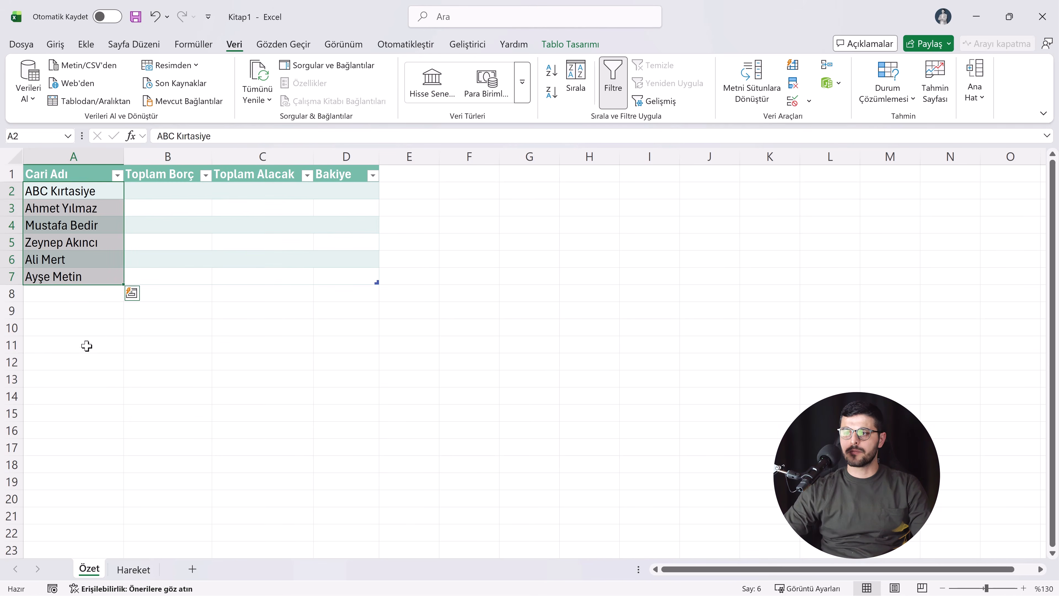
pyautogui.click(77, 301)
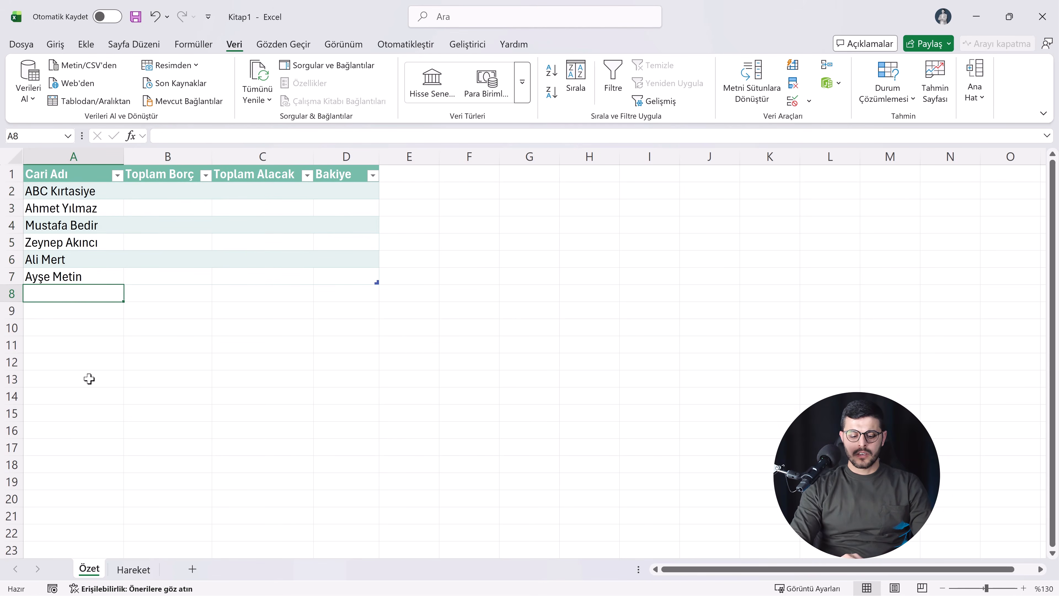
pyautogui.write('Mehmet')
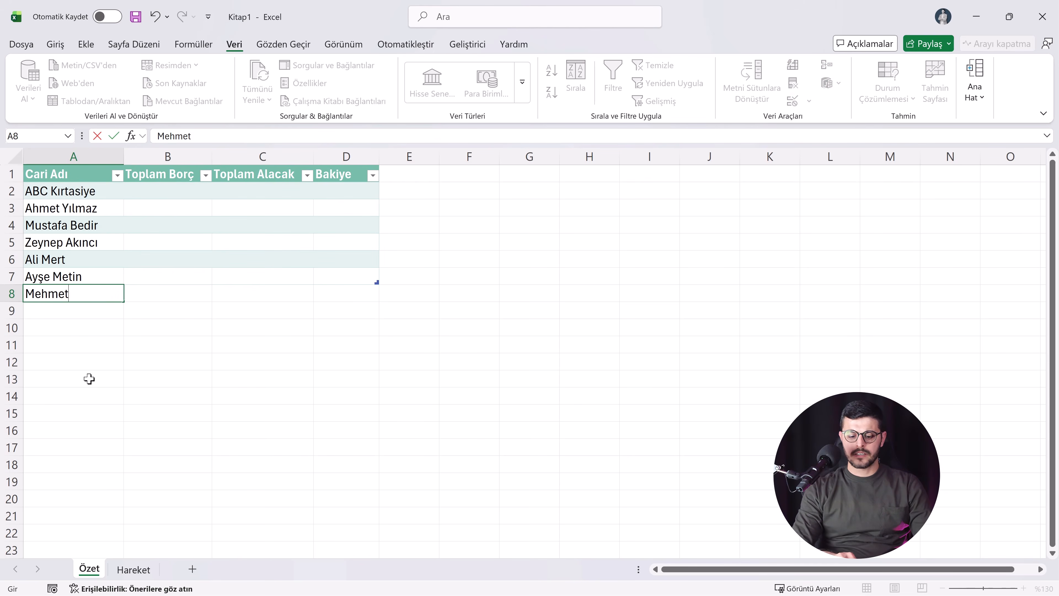
pyautogui.write(' Aksoy')
pyautogui.press('Return')
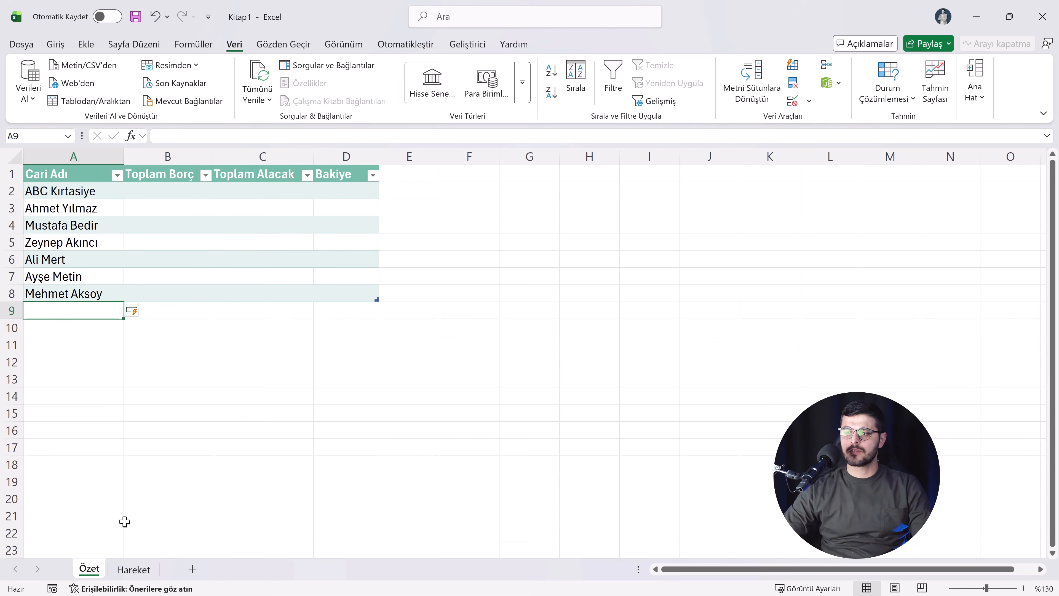
# Step: Test the B2 dropdown on Hareket with the newly added account, ending on the fourth account in the list
pyautogui.click(133, 569)
pyautogui.click(214, 193)
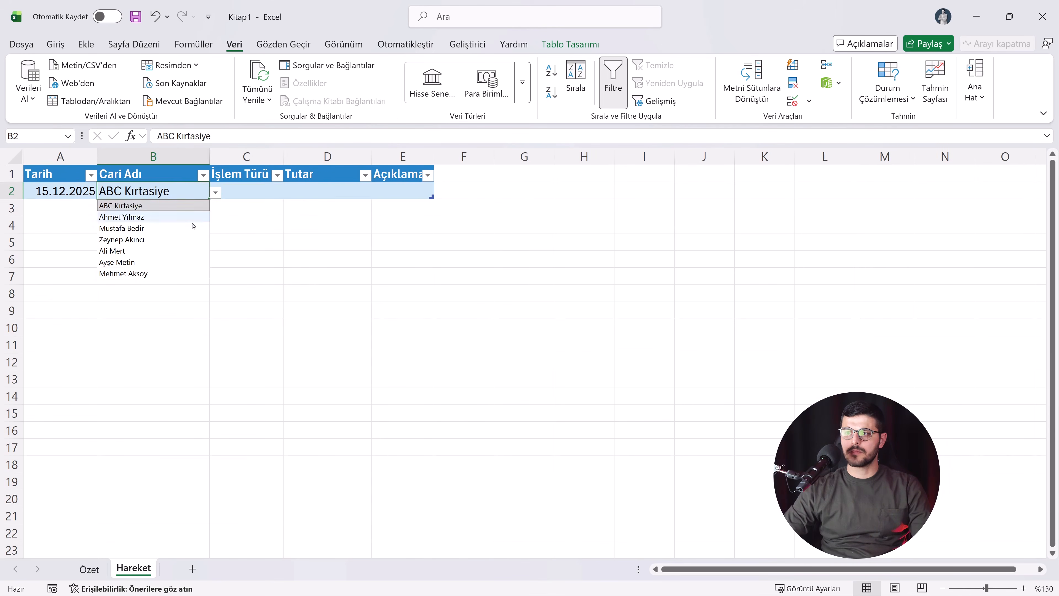
pyautogui.click(150, 276)
pyautogui.click(215, 193)
pyautogui.click(170, 275)
pyautogui.click(216, 188)
pyautogui.click(188, 192)
pyautogui.click(215, 193)
pyautogui.click(174, 247)
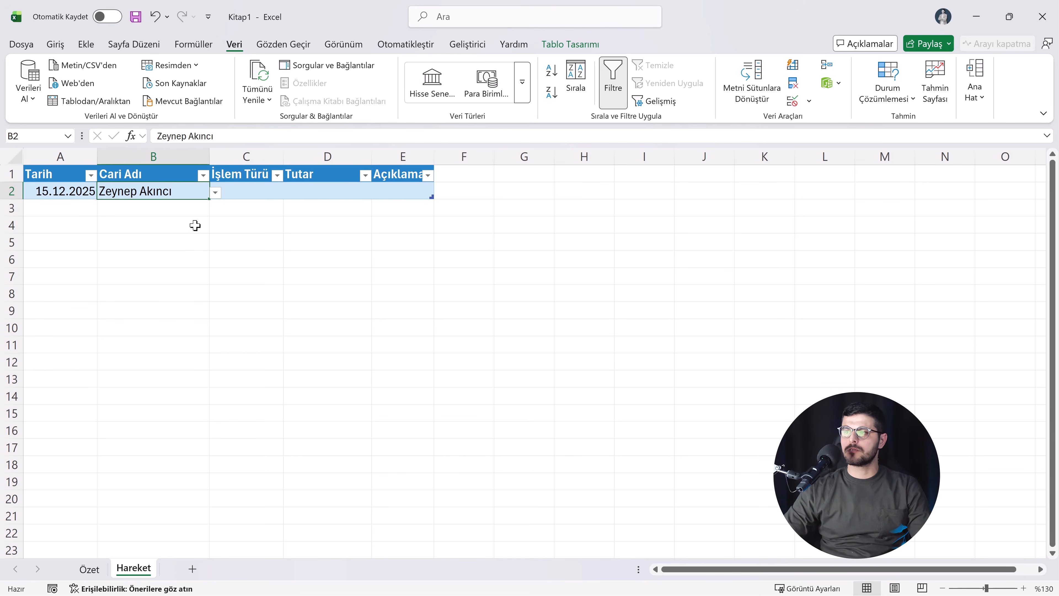
# Step: Widen the İşlem Türü column slightly and add a Liste data validation to C2 with the source Borç; Alacak
pyautogui.moveTo(283, 161); pyautogui.dragTo(289, 161)
pyautogui.click(256, 197)
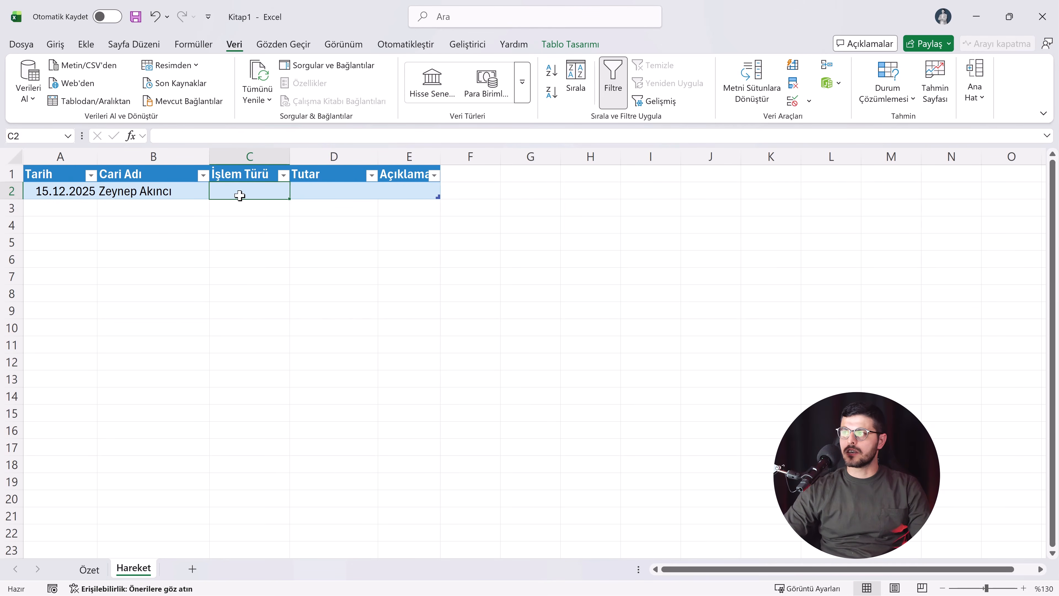
pyautogui.click(792, 101)
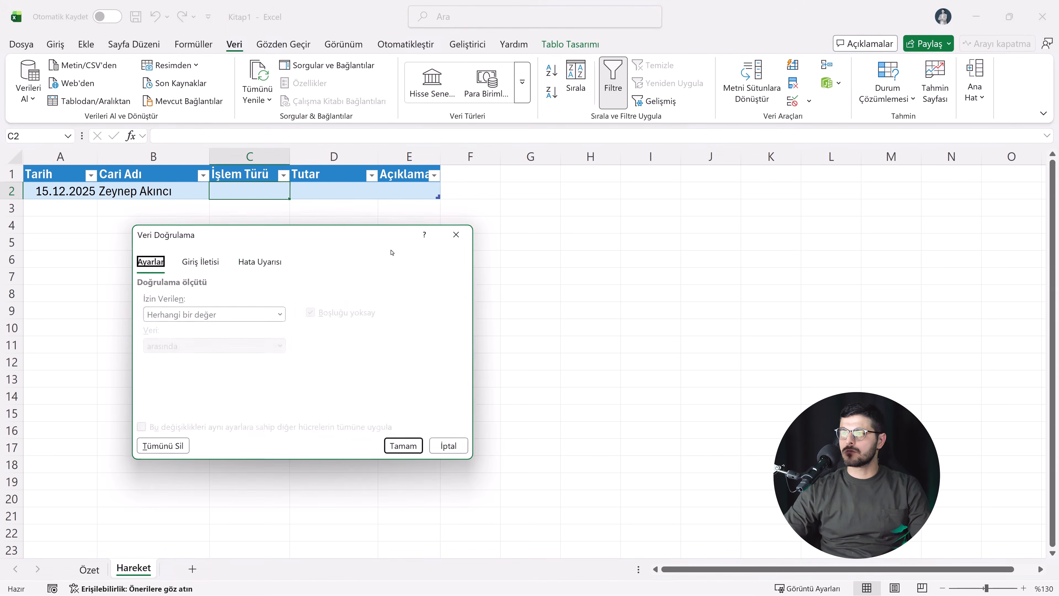
pyautogui.click(280, 315)
pyautogui.click(175, 371)
pyautogui.click(146, 376)
pyautogui.write('Bro')
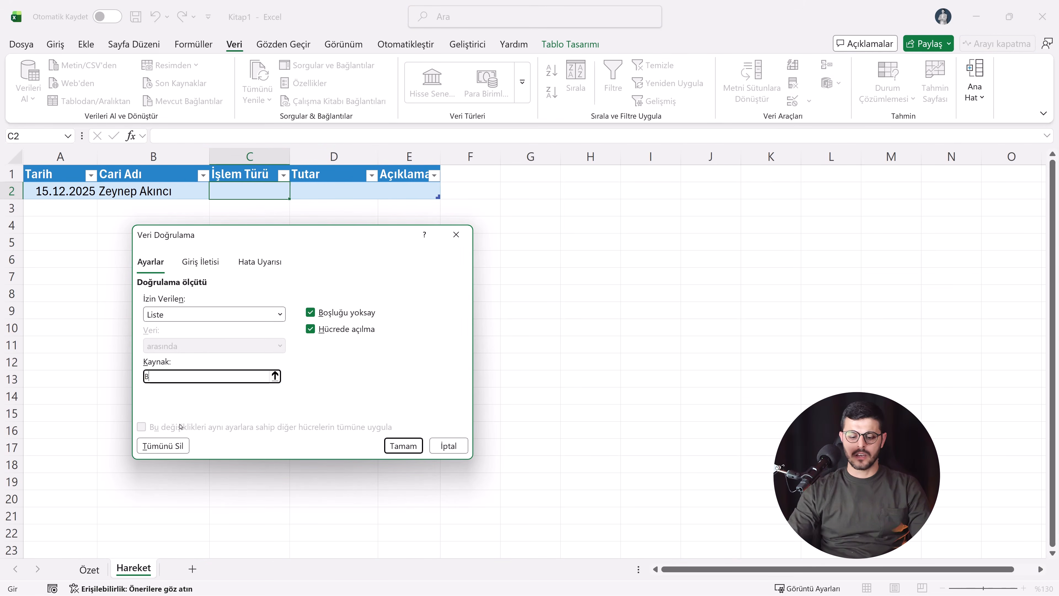
pyautogui.press('BackSpace')
pyautogui.press('BackSpace')
pyautogui.write('orç; Alacak')
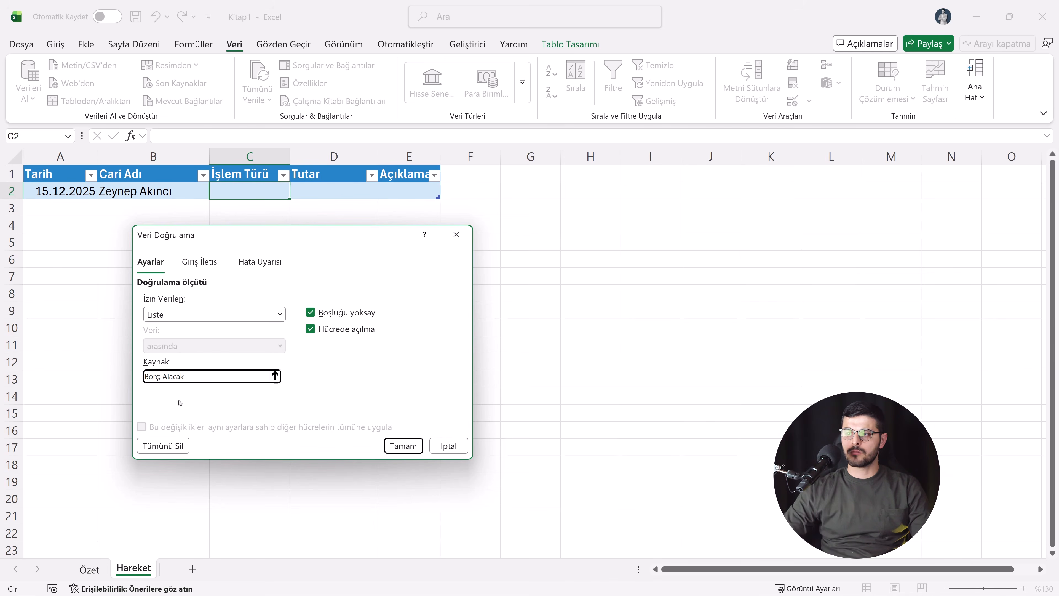
pyautogui.click(408, 450)
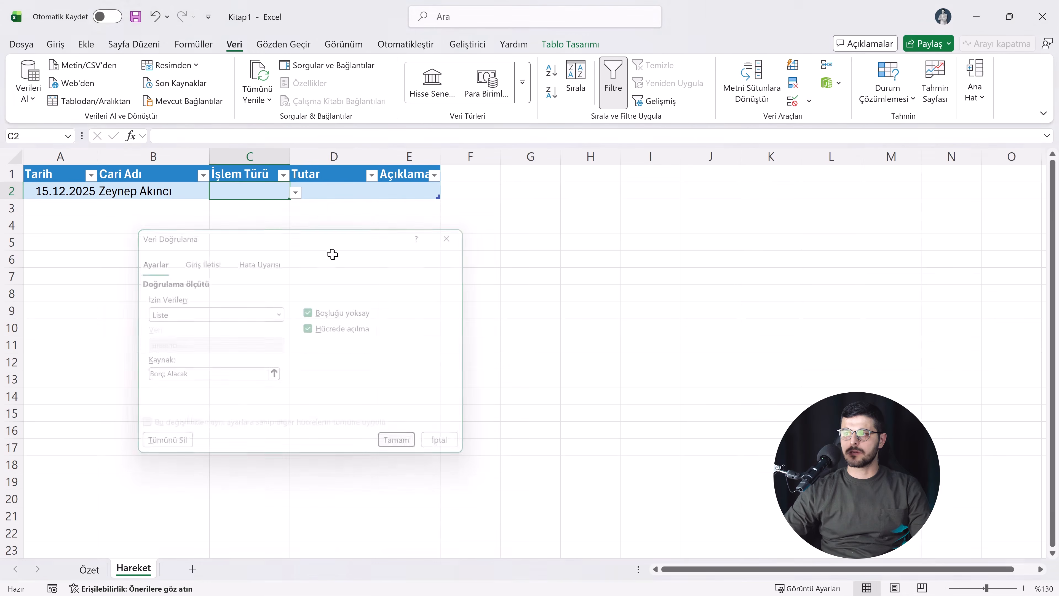
# Step: Set the first transaction to Borç with a Tutar of 12500, and widen the Açıklama column
pyautogui.click(295, 192)
pyautogui.click(283, 206)
pyautogui.click(319, 190)
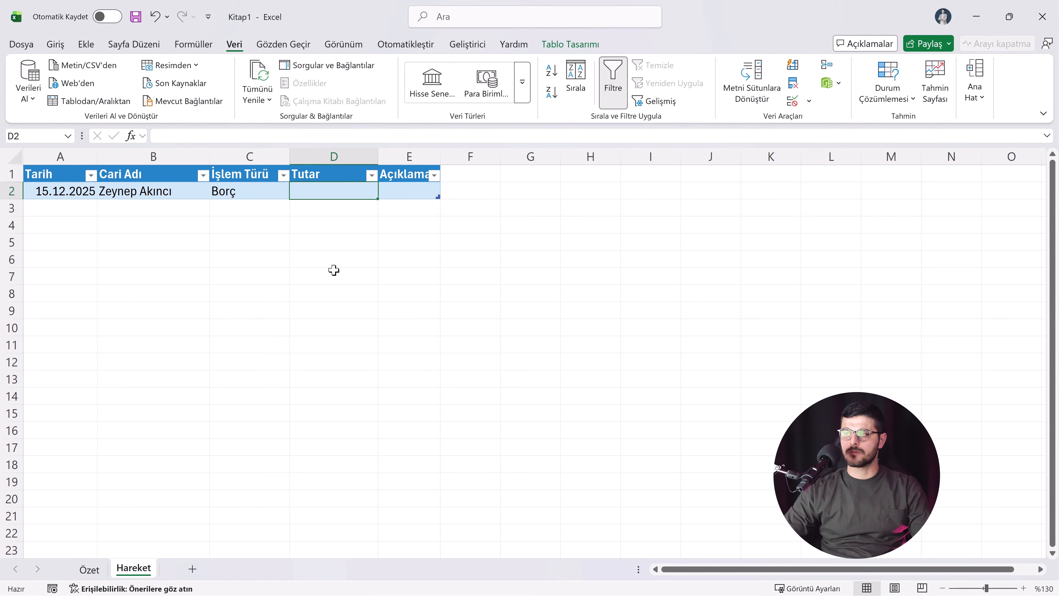
pyautogui.moveTo(439, 161); pyautogui.dragTo(516, 185)
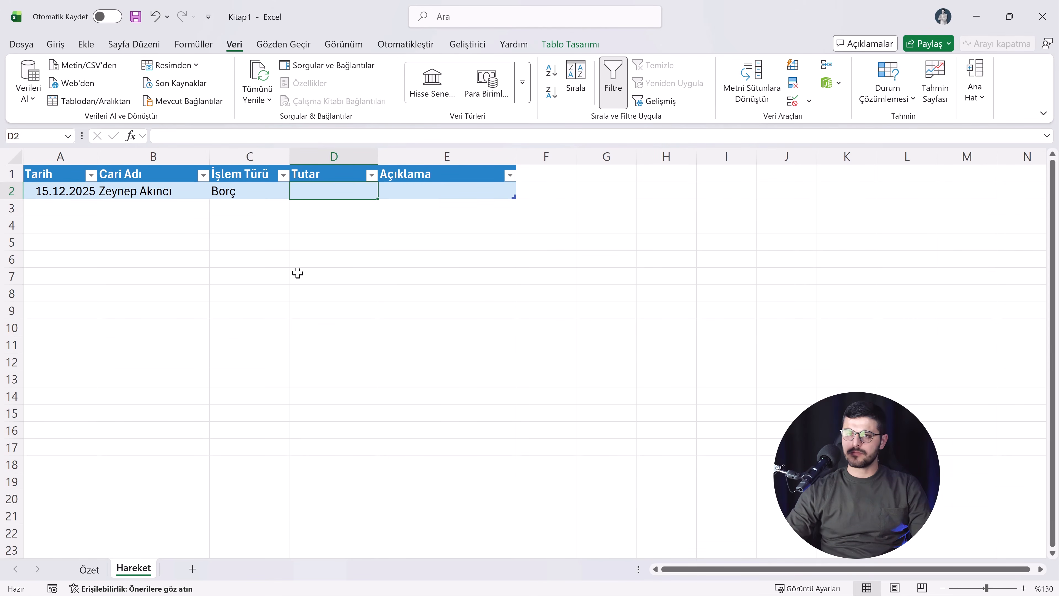
pyautogui.write('12500')
pyautogui.press('Return')
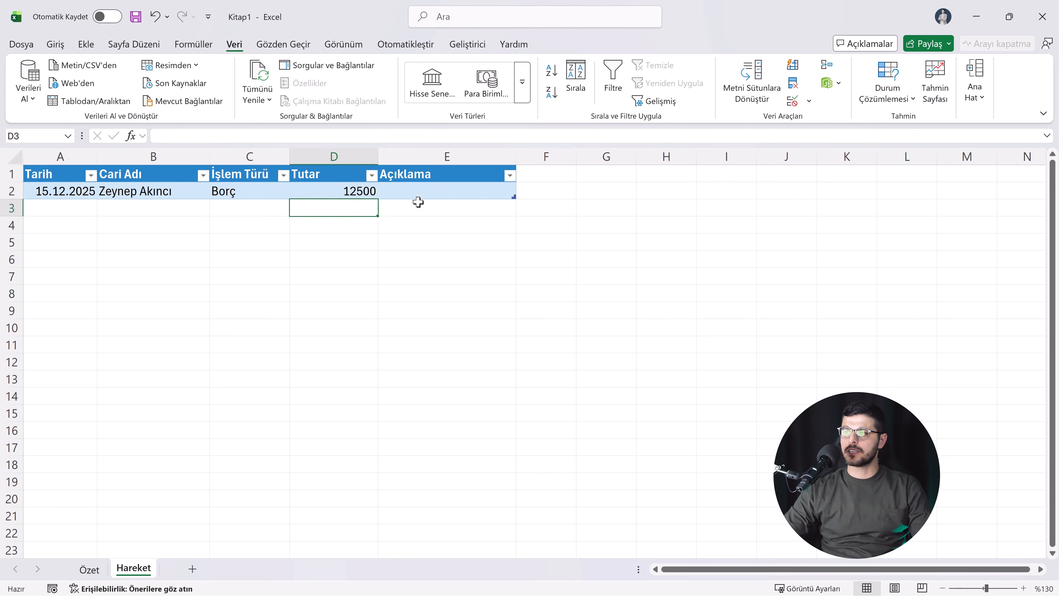
# Step: Enter "1000 nolu fatura karşılığı" as the Açıklama in E2 and autofit column E
pyautogui.click(445, 193)
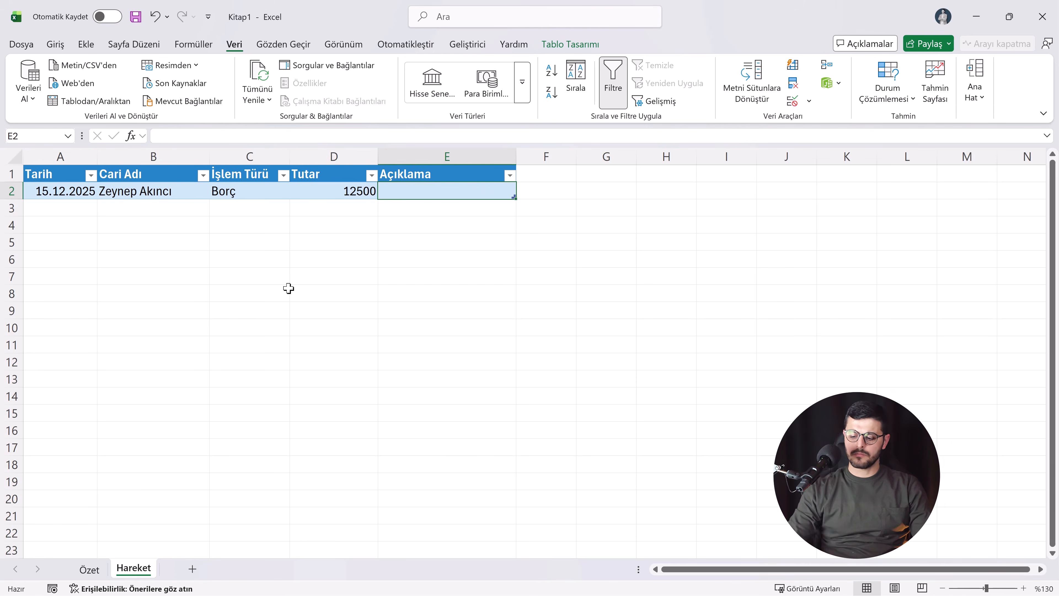
pyautogui.write('1000 nolu fatura')
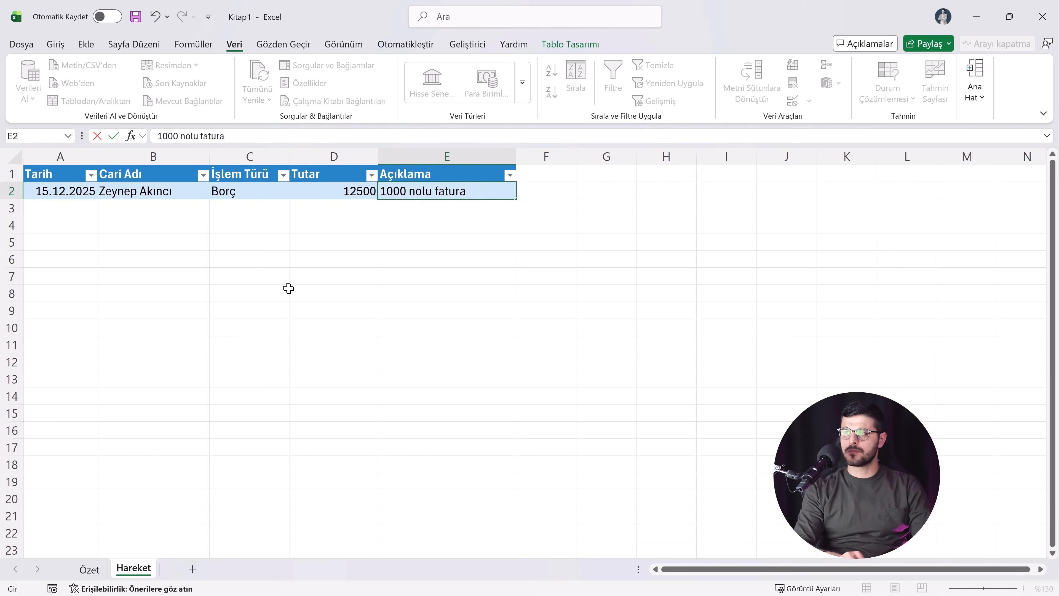
pyautogui.write(' karşılığı')
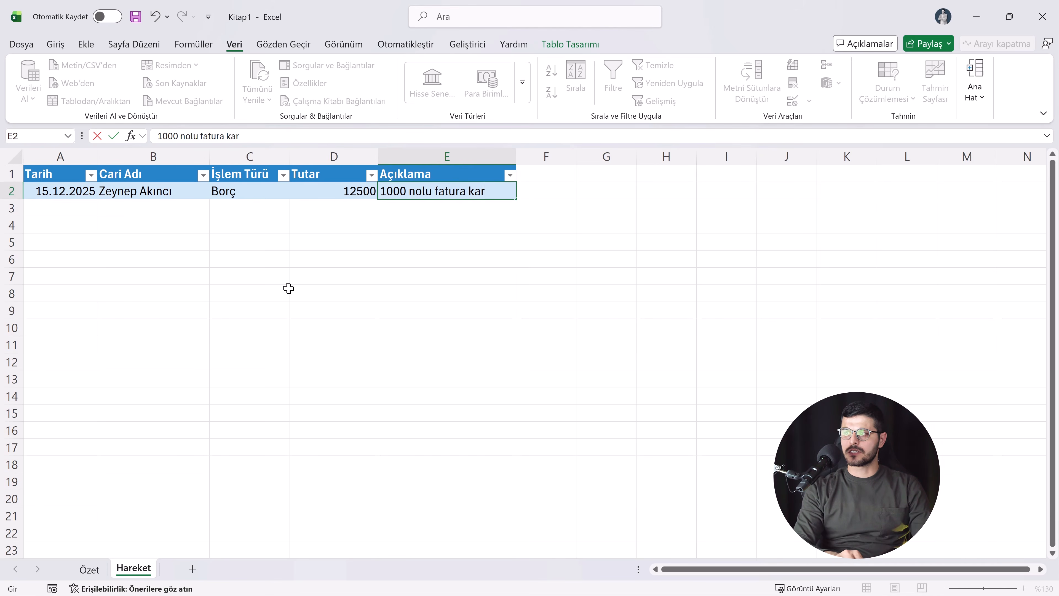
pyautogui.press('Return')
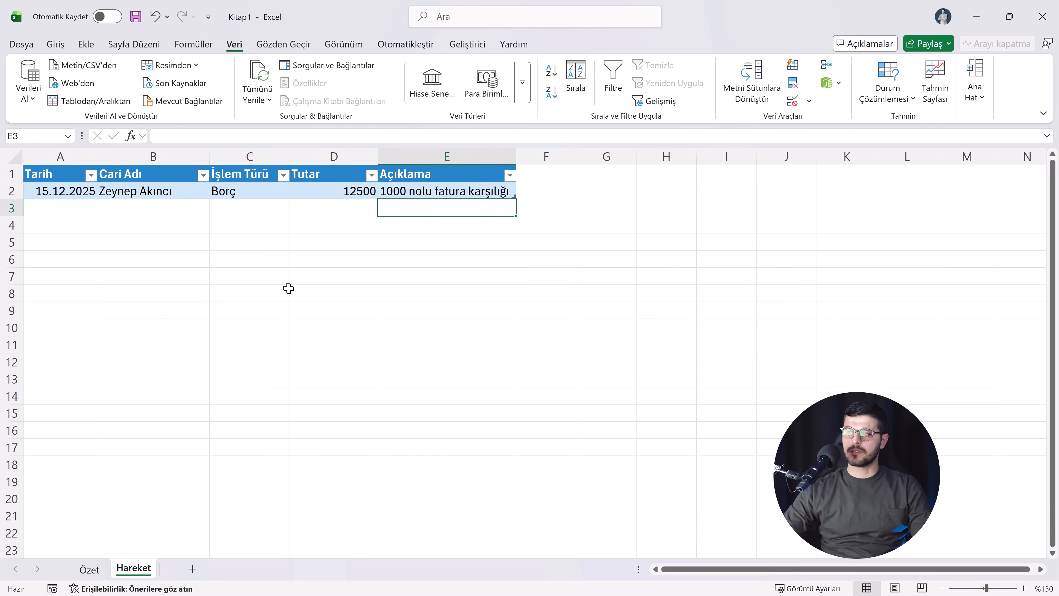
pyautogui.doubleClick(517, 156)
pyautogui.click(451, 189)
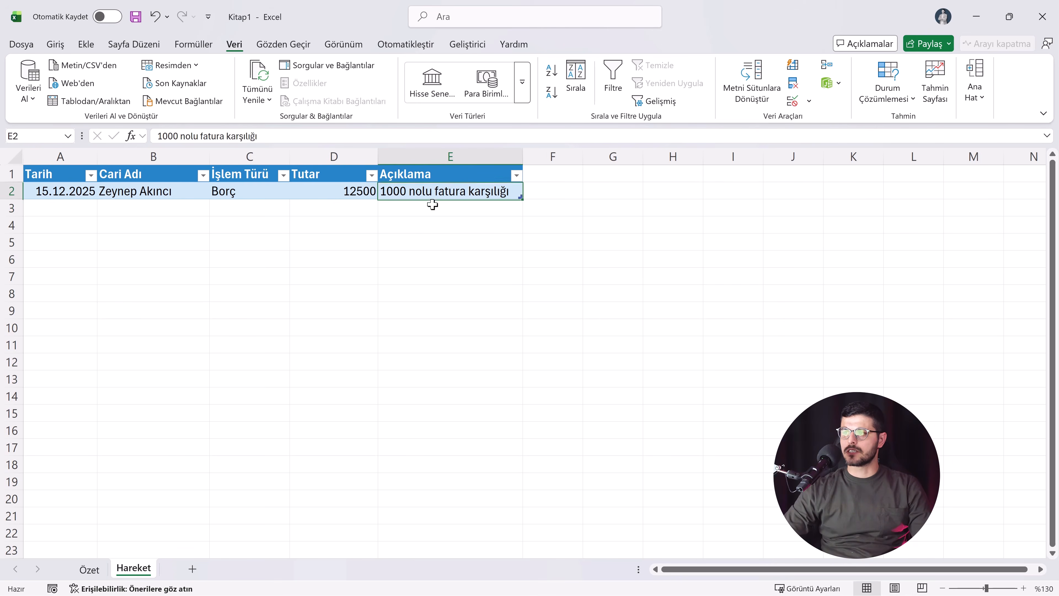
# Step: Start a second transaction in row 3 dated 16.12.2025, with the fifth account in the list and Borç as İşlem Türü
pyautogui.click(67, 211)
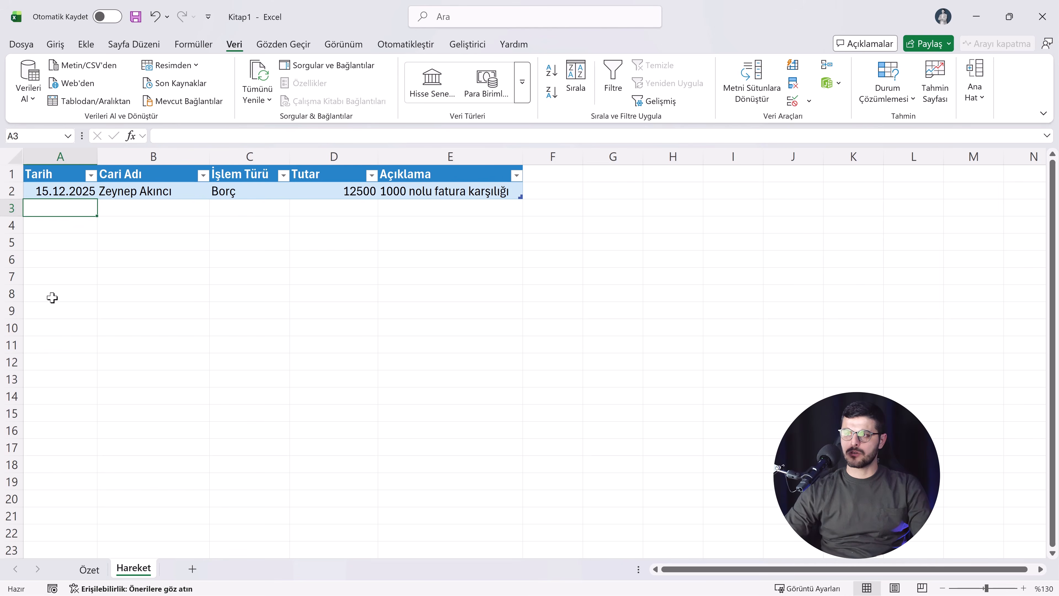
pyautogui.write('16.12.2025')
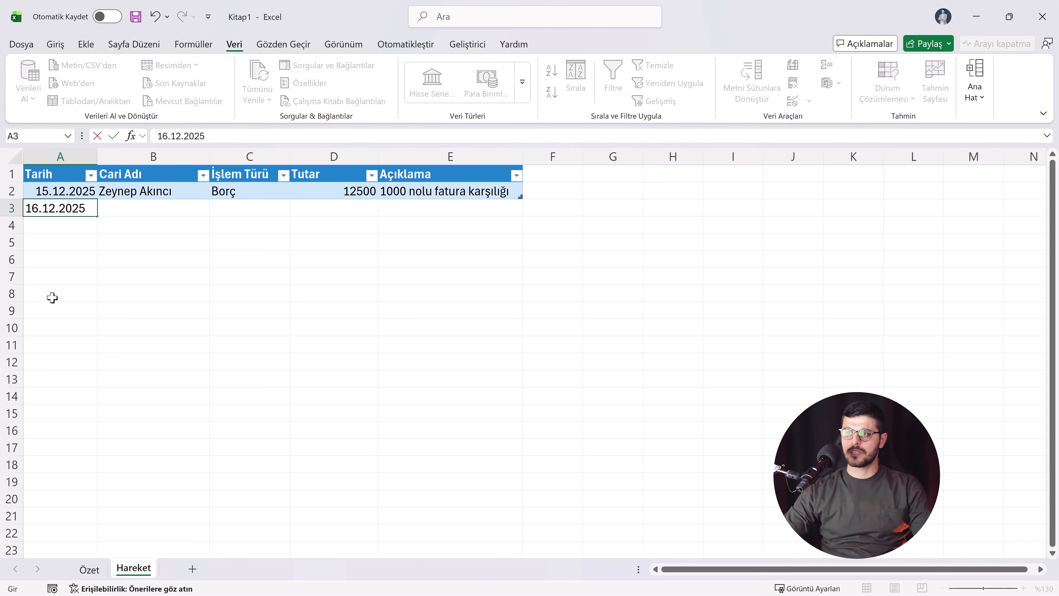
pyautogui.click(146, 212)
pyautogui.click(215, 210)
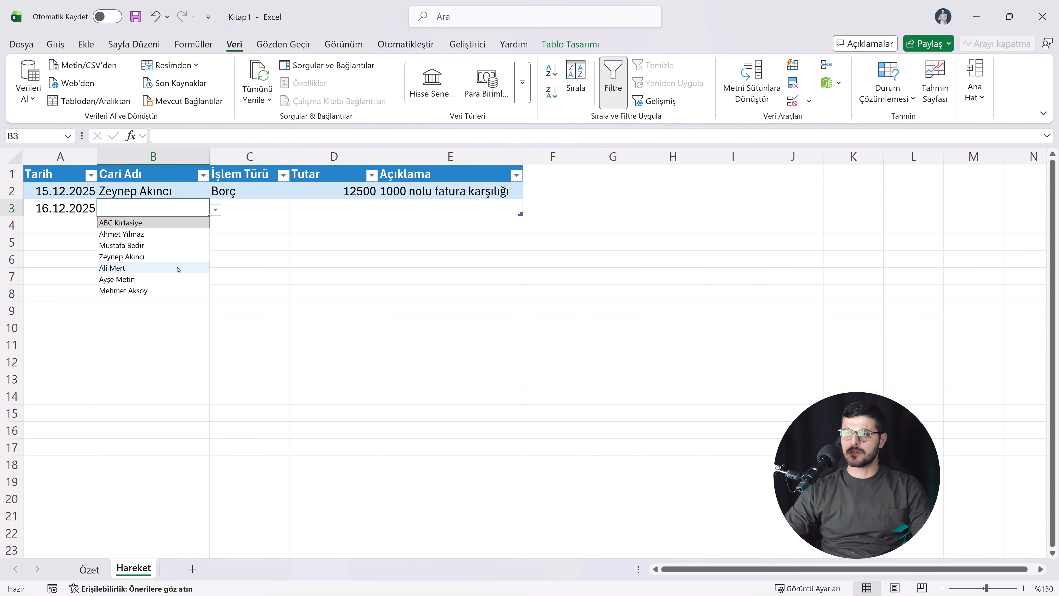
pyautogui.click(181, 269)
pyautogui.click(267, 209)
pyautogui.click(296, 209)
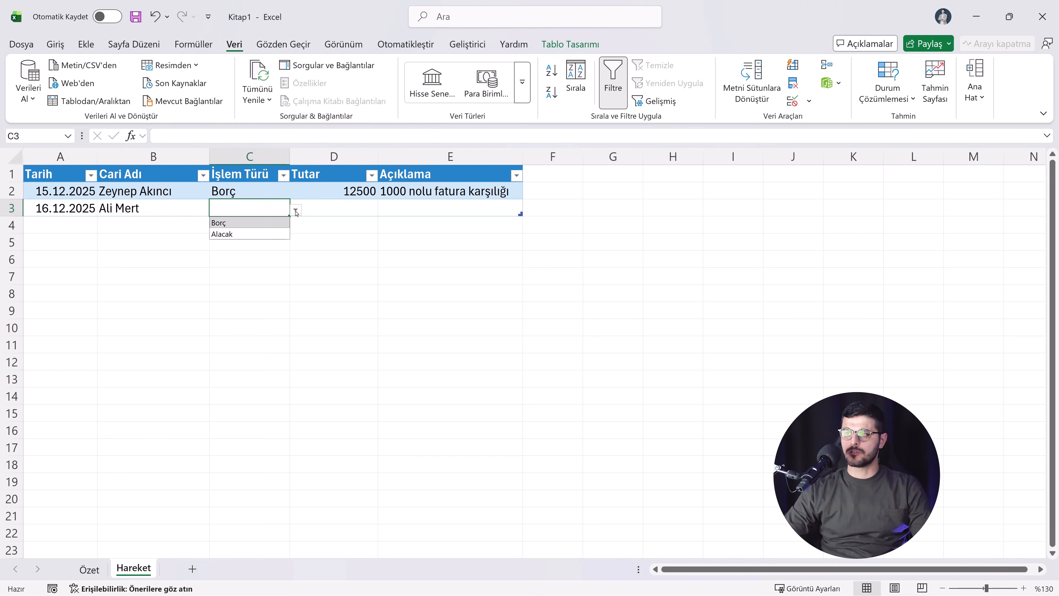
pyautogui.click(268, 228)
# Step: Enter 7500 as the Tutar and "..." as the Açıklama of the second transaction in row 3
pyautogui.click(328, 213)
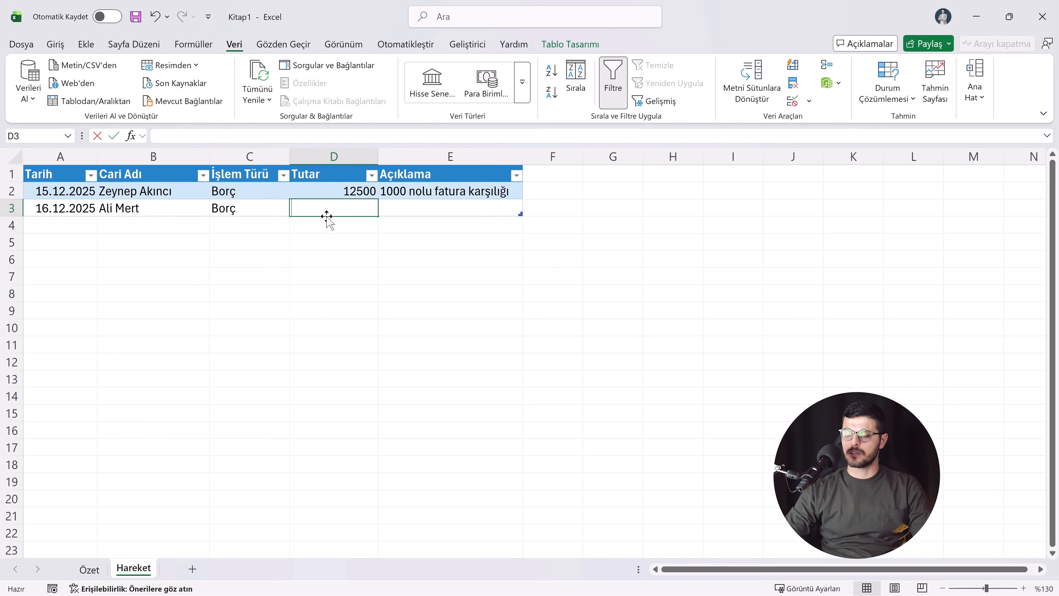
pyautogui.write('7500,')
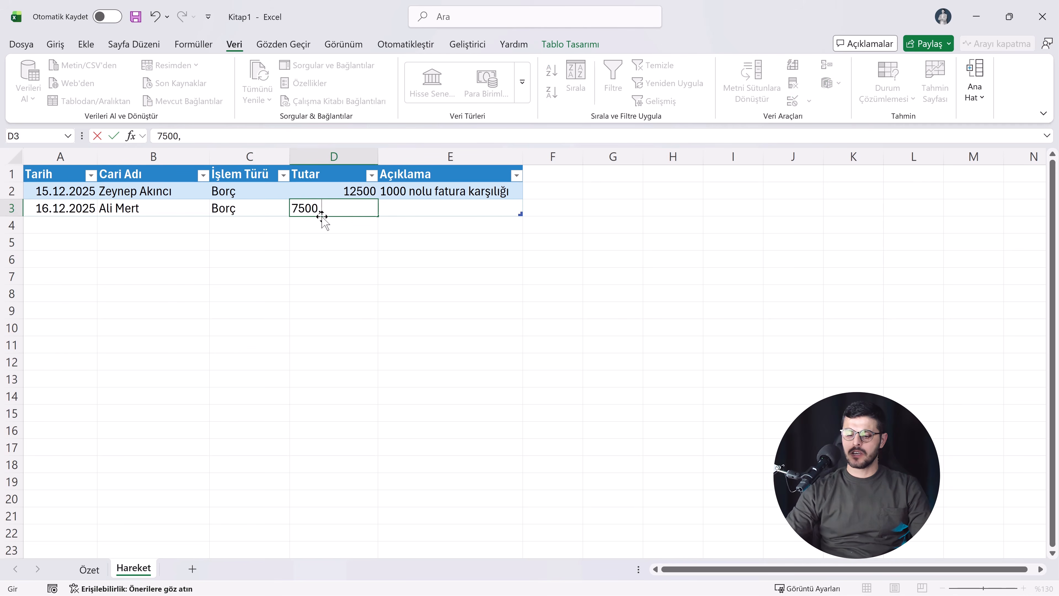
pyautogui.press('BackSpace')
pyautogui.press('Return')
pyautogui.click(401, 208)
pyautogui.write('...')
pyautogui.press('Return')
# Step: Add a transaction in row 4 dated 17.12.2025 for the same account as the first transaction, with Alacak as İşlem Türü
pyautogui.click(102, 228)
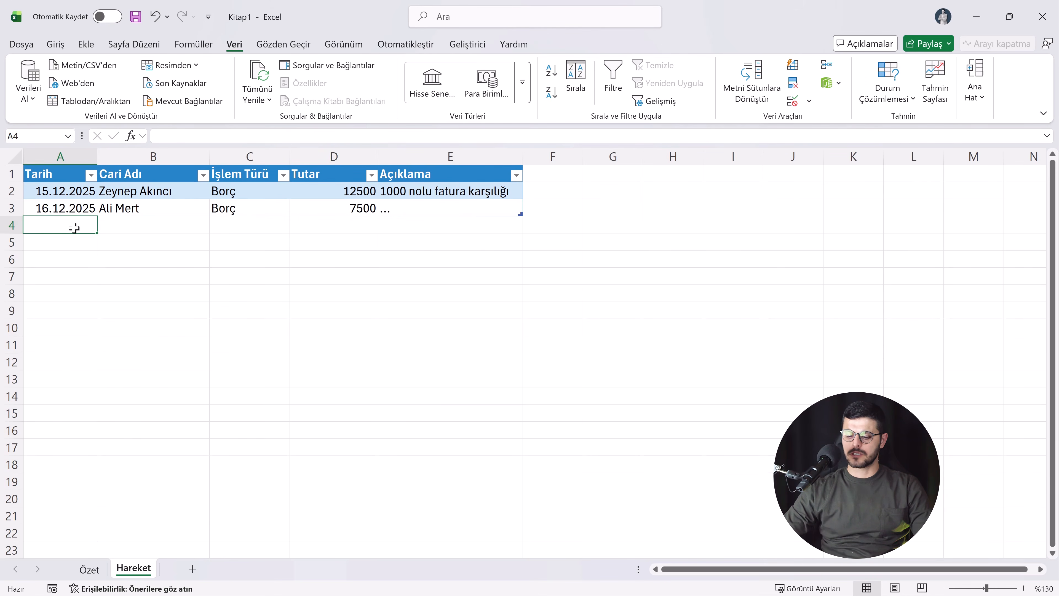
pyautogui.write('17.12.2025')
pyautogui.press('Tab')
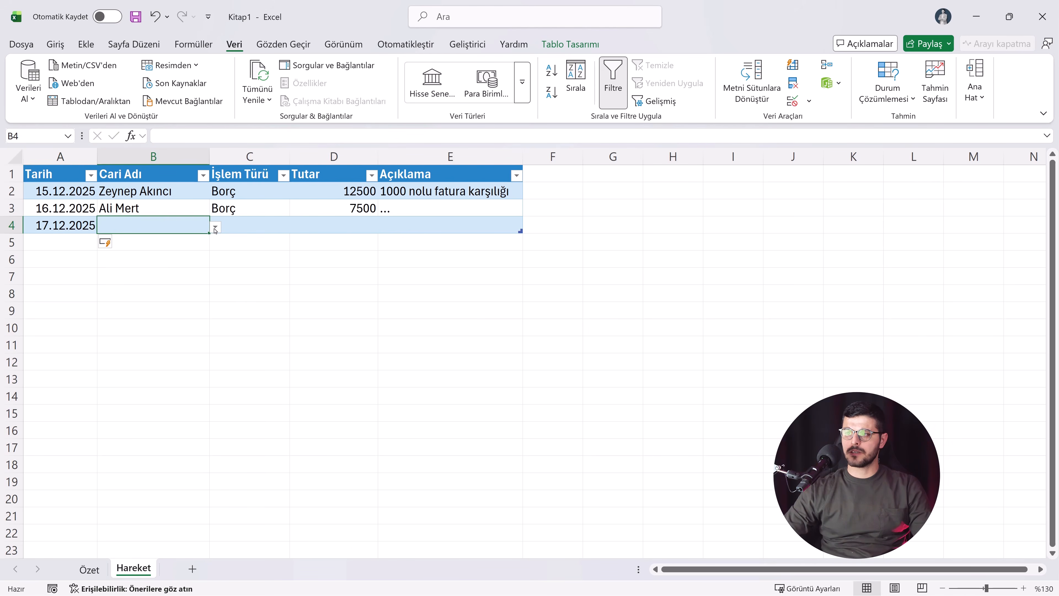
pyautogui.click(215, 228)
pyautogui.press('Return')
pyautogui.click(260, 223)
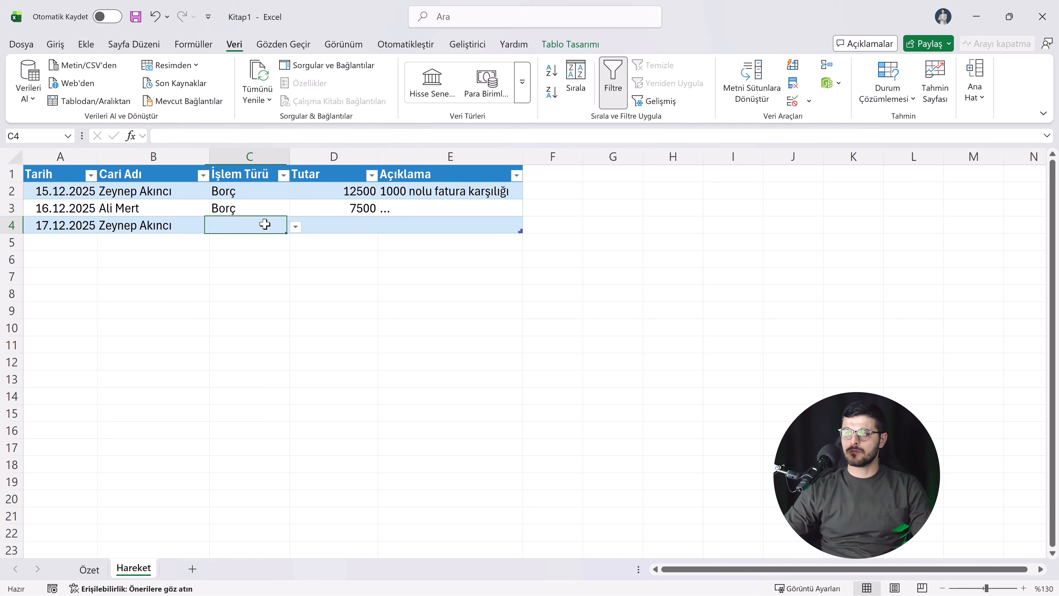
pyautogui.click(295, 226)
pyautogui.click(250, 253)
# Step: Widen the Tutar column slightly and enter 4500 as the Tutar in D4
pyautogui.click(331, 224)
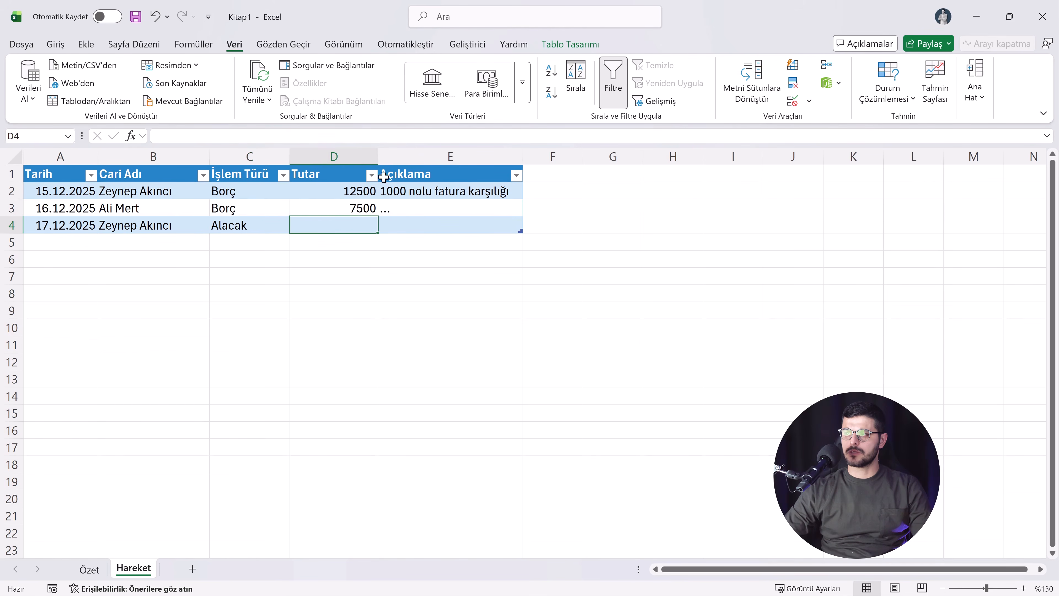
pyautogui.moveTo(379, 156); pyautogui.dragTo(382, 155)
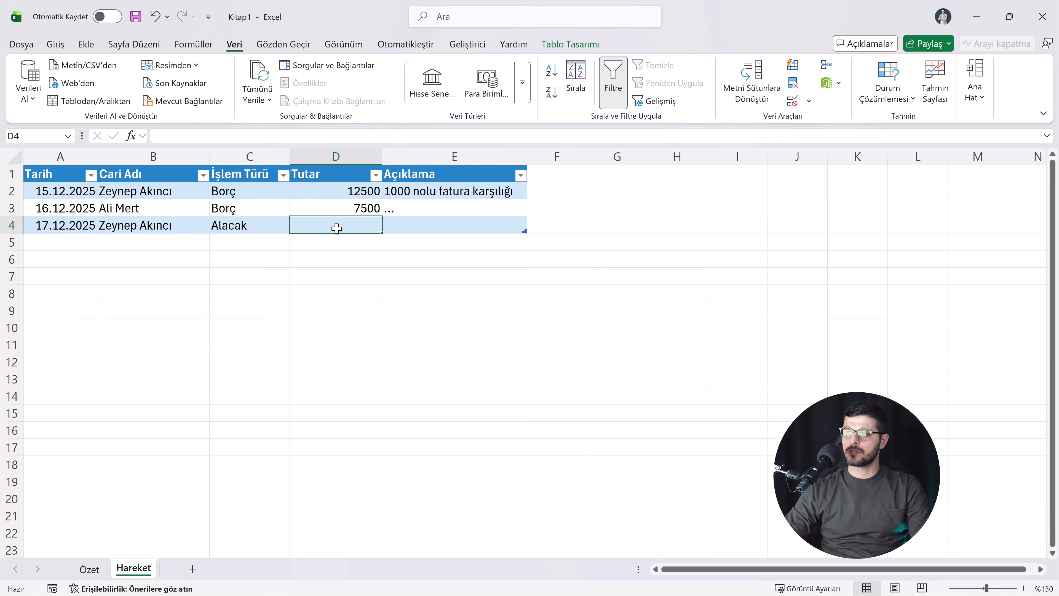
pyautogui.write('4500')
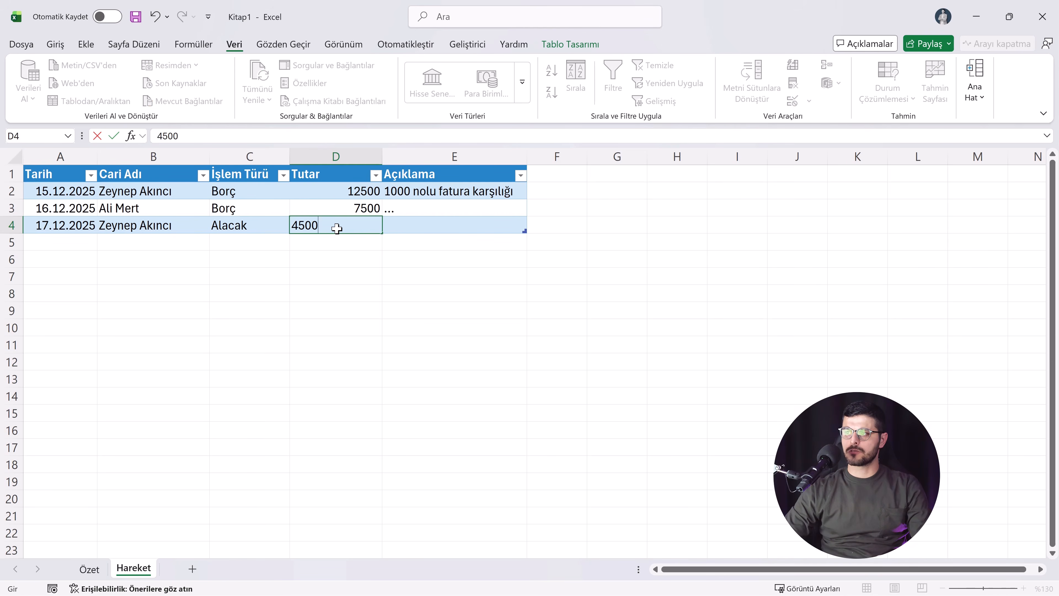
pyautogui.press('Return')
pyautogui.click(351, 230)
# Step: Enter "1000 nolu fatura karşılığı yapılan ödeme" as the Açıklama in E4 and autofit column E
pyautogui.click(396, 227)
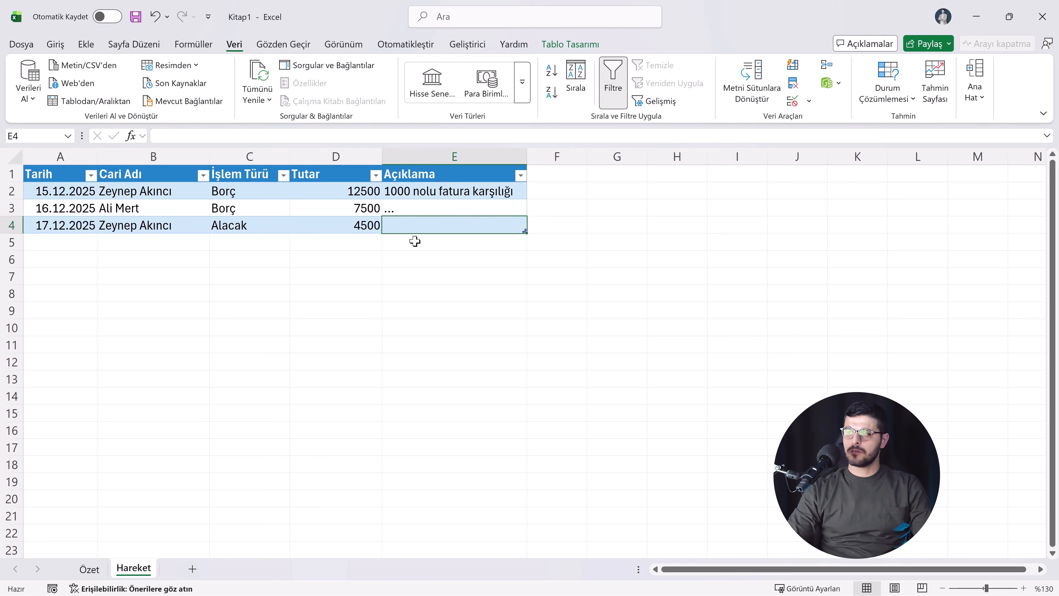
pyautogui.write('1000')
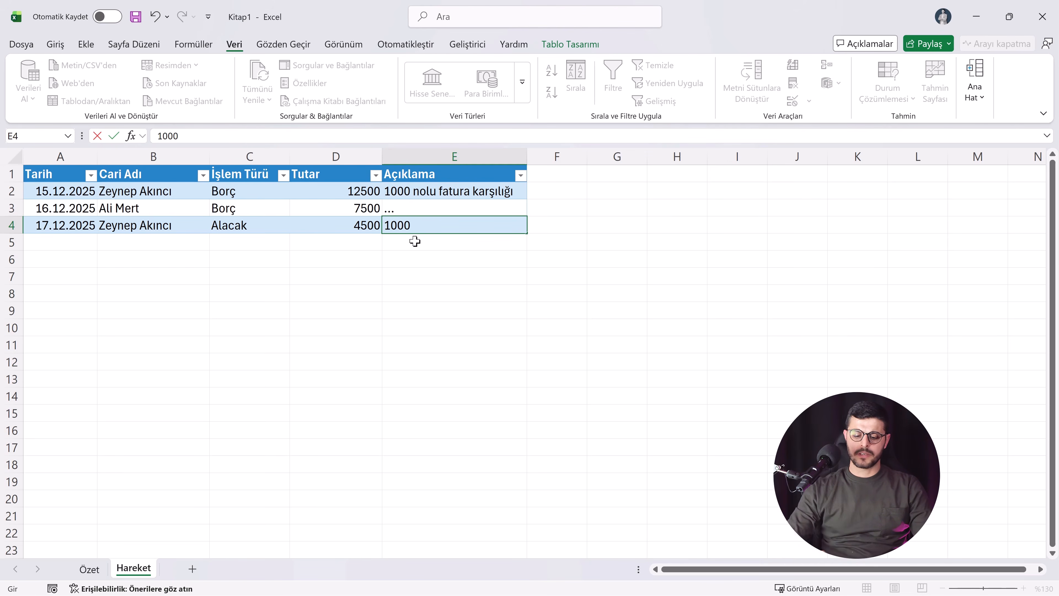
pyautogui.write(' nolu fatura kar')
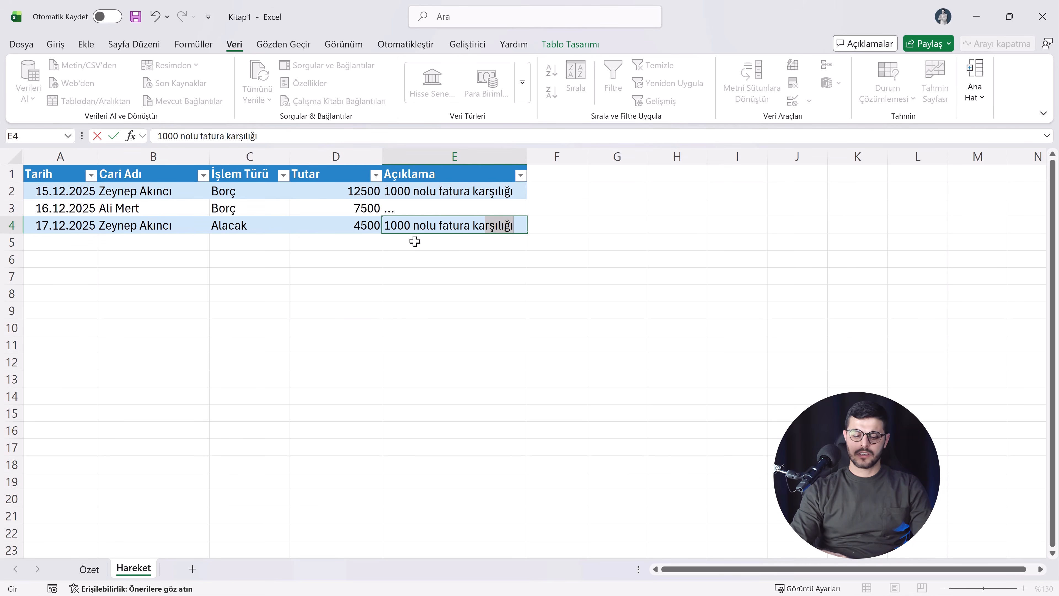
pyautogui.press('Right')
pyautogui.press('Left')
pyautogui.press('Right')
pyautogui.hotkey('ctrl', 'z')
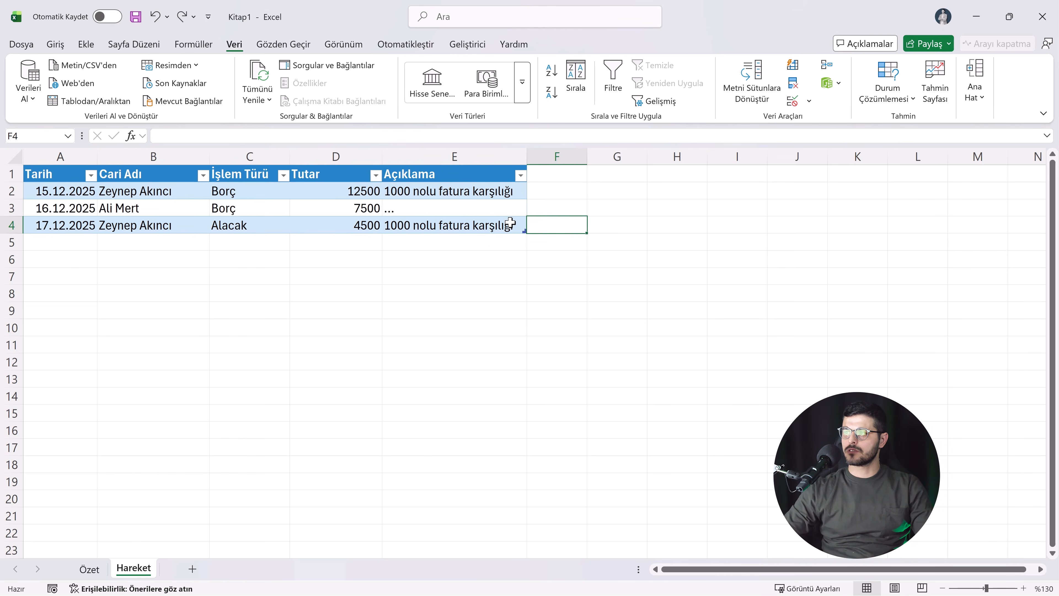
pyautogui.doubleClick(511, 223)
pyautogui.write('yapılan ödeme')
pyautogui.press('Return')
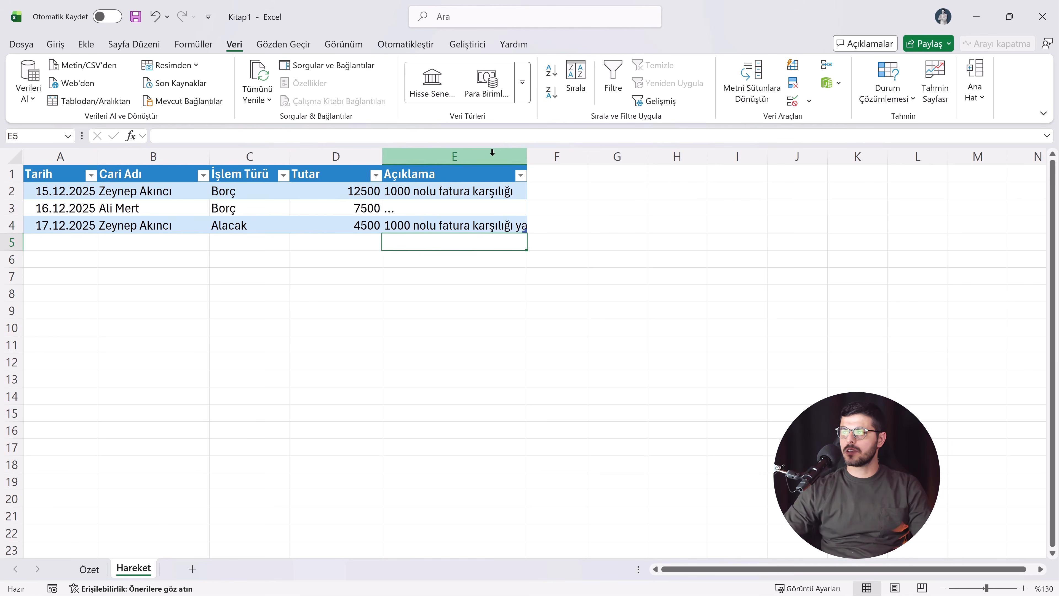
pyautogui.doubleClick(527, 156)
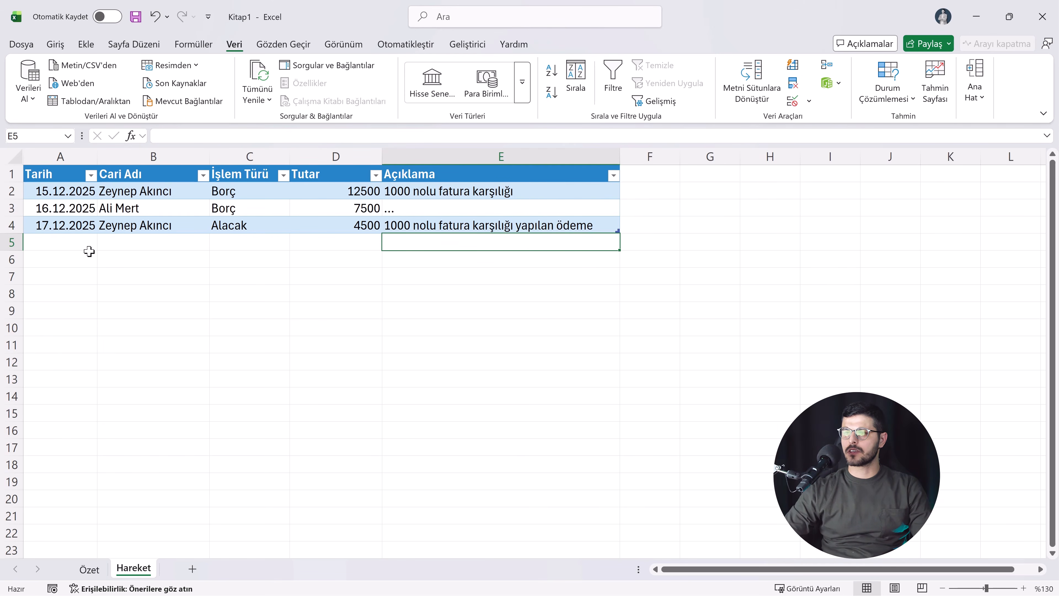
# Step: Start a fourth transaction in row 5 dated 18.12.2025 for the account ABC Kırtasiye
pyautogui.click(77, 244)
pyautogui.write('18')
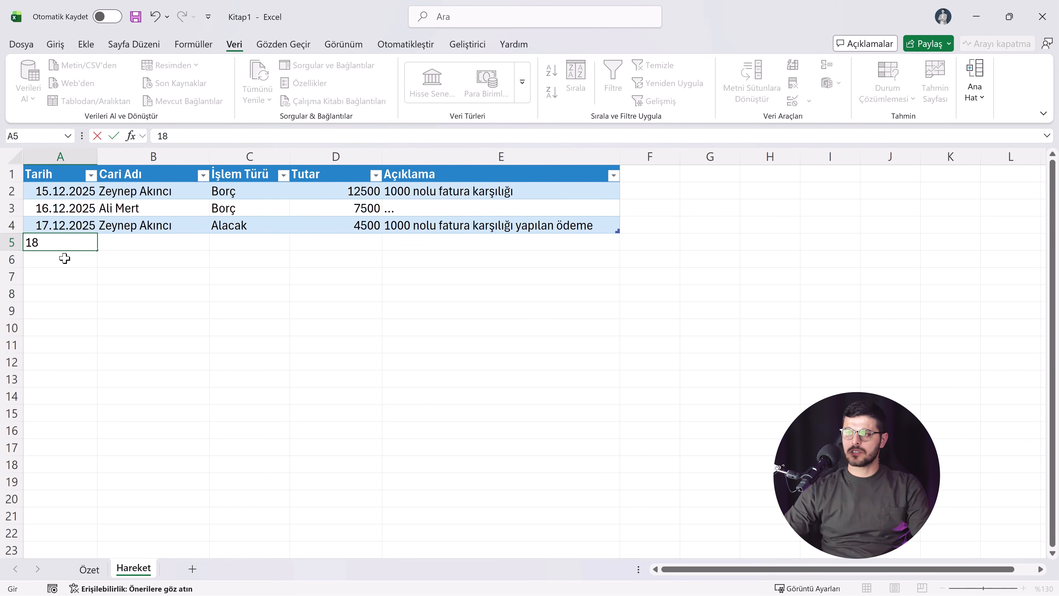
pyautogui.write('.12.2025')
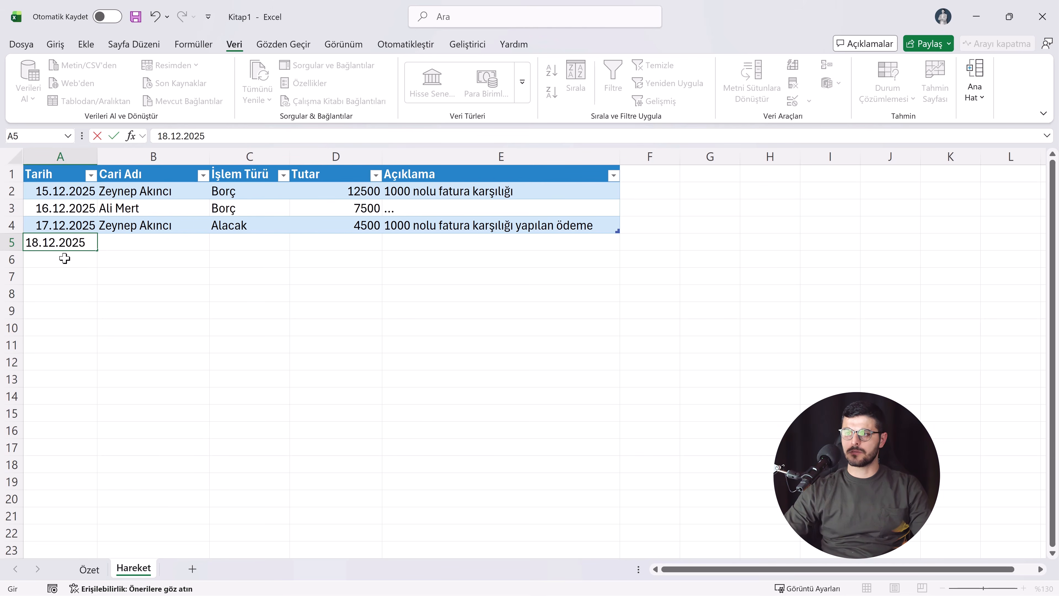
pyautogui.press('Return')
pyautogui.click(135, 242)
pyautogui.click(201, 244)
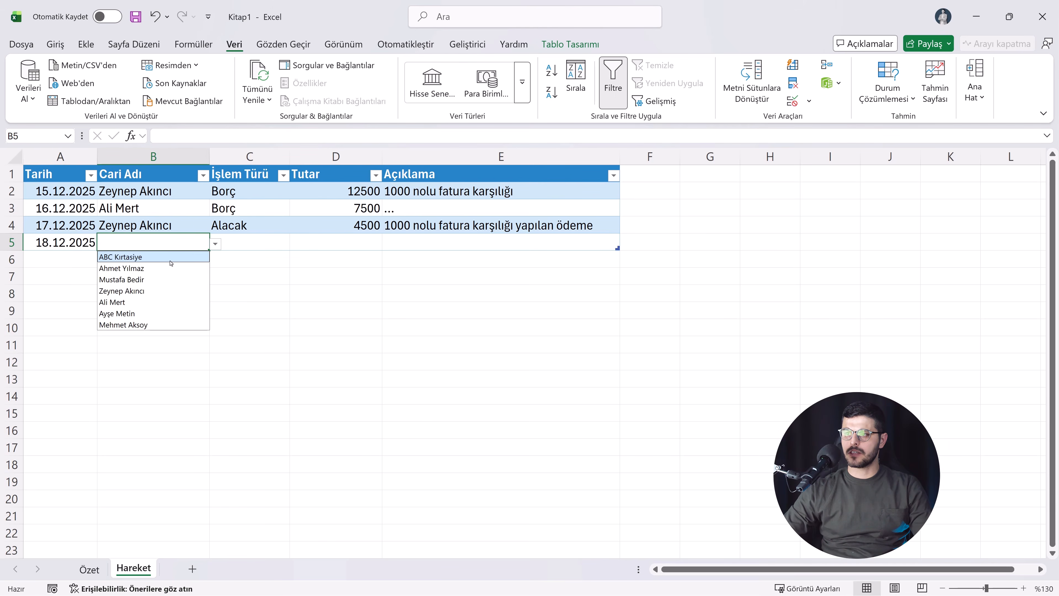
pyautogui.click(168, 257)
# Step: Set the ABC Kırtasiye transaction in row 5 to Borç with a Tutar of 7850
pyautogui.click(249, 247)
pyautogui.click(295, 243)
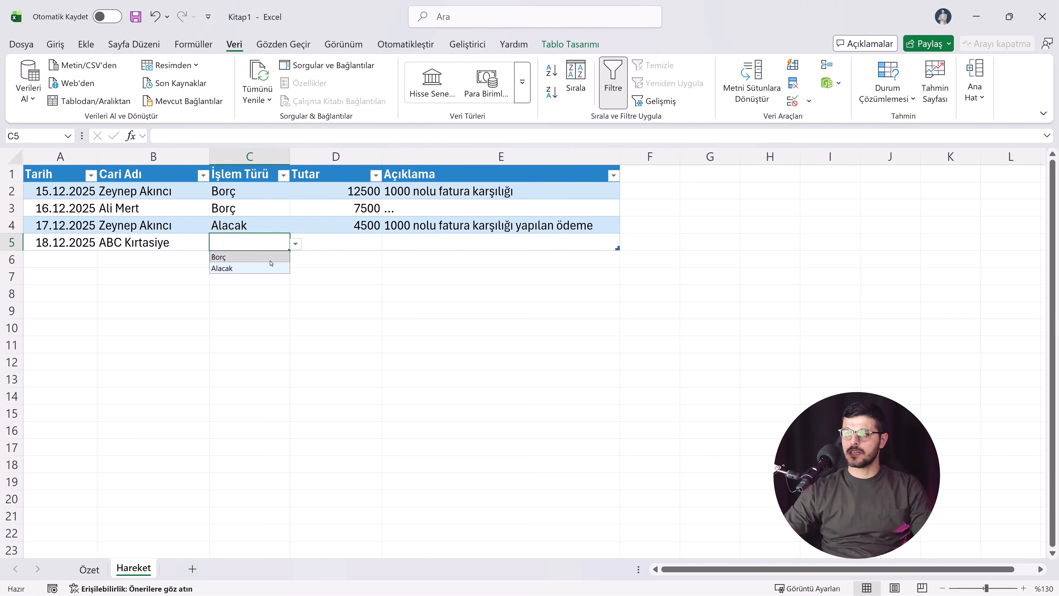
pyautogui.click(258, 255)
pyautogui.click(327, 246)
pyautogui.write('7')
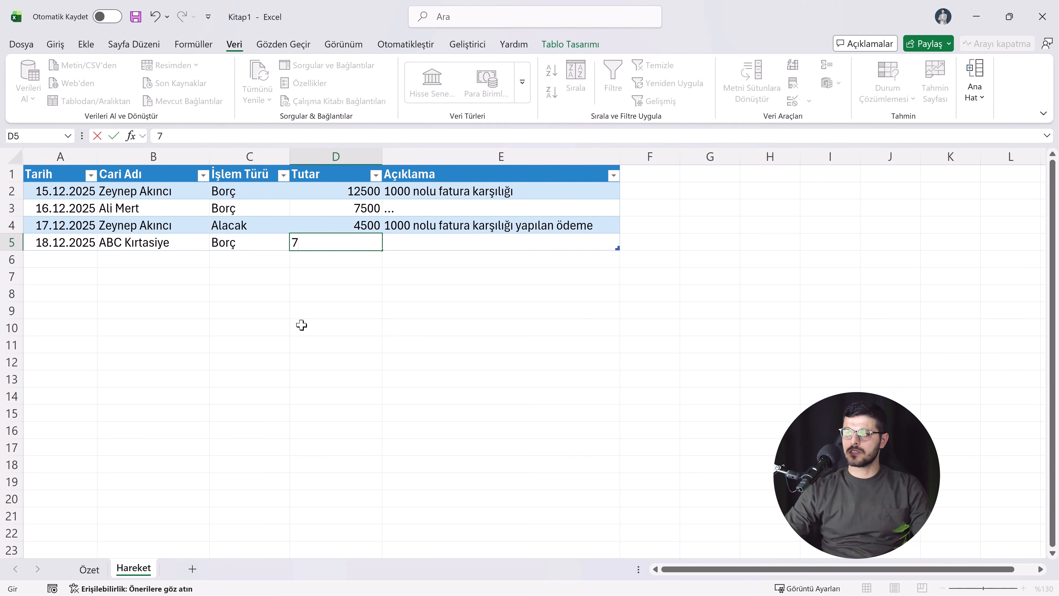
pyautogui.press('Return')
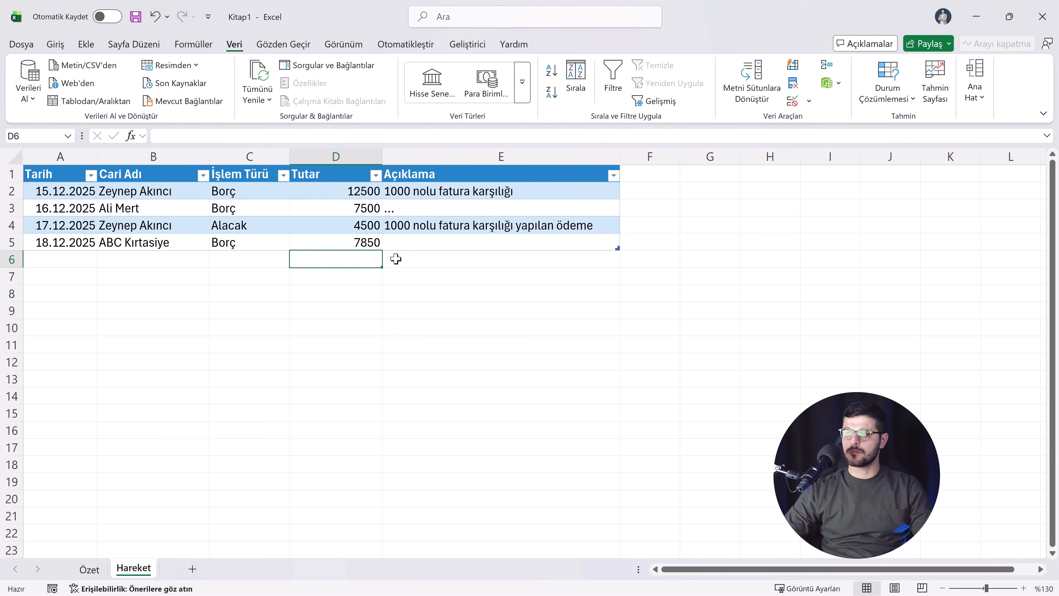
pyautogui.click(398, 242)
pyautogui.moveTo(62, 193); pyautogui.dragTo(426, 244)
pyautogui.click(385, 232)
pyautogui.click(232, 219)
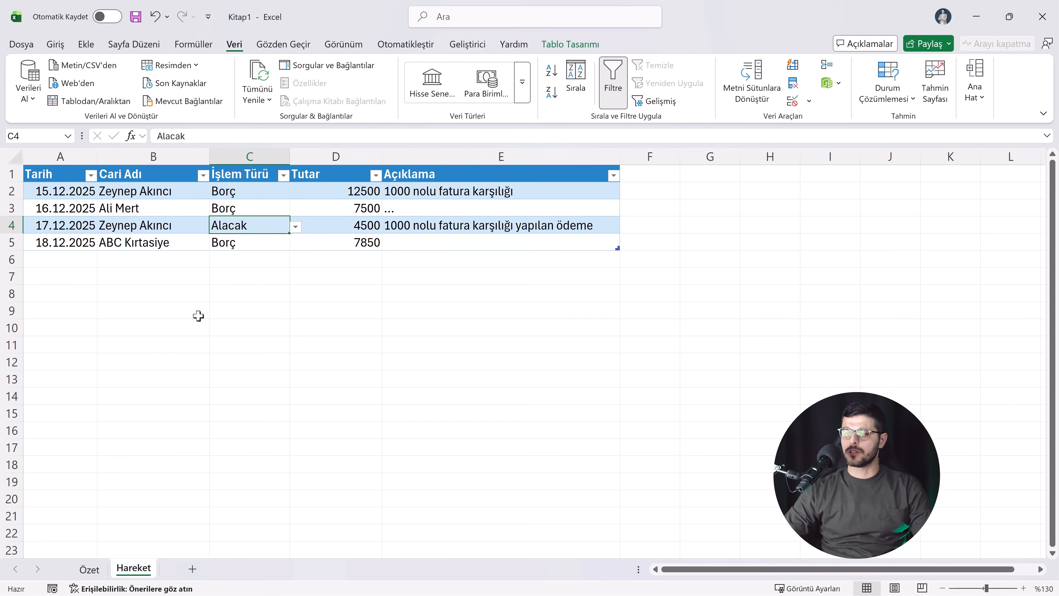
# Step: Start a ÇOKETOPLA formula in B2 of the Özet sheet, under Toplam Borç
pyautogui.click(89, 569)
pyautogui.click(169, 196)
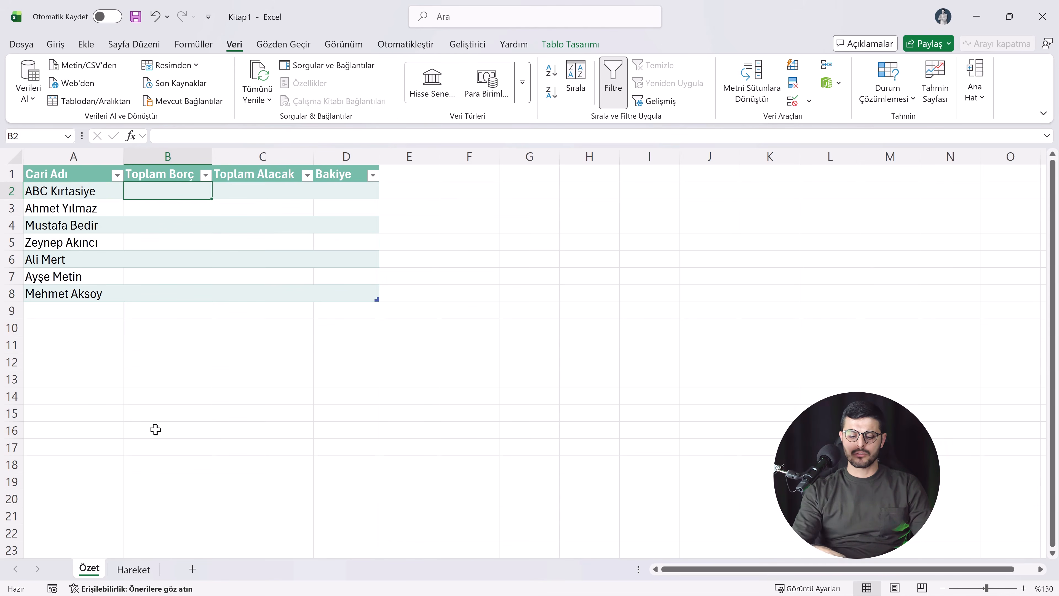
pyautogui.write('=çok')
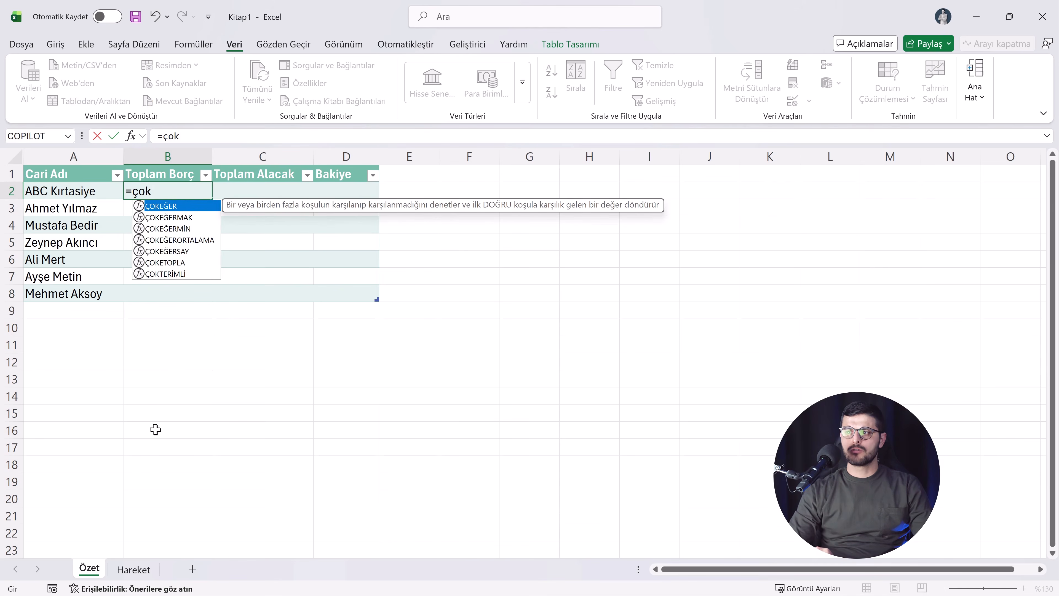
pyautogui.press('Down')
pyautogui.press('Down')
pyautogui.press('Down')
pyautogui.press('Down')
pyautogui.press('Down')
pyautogui.press('Tab')
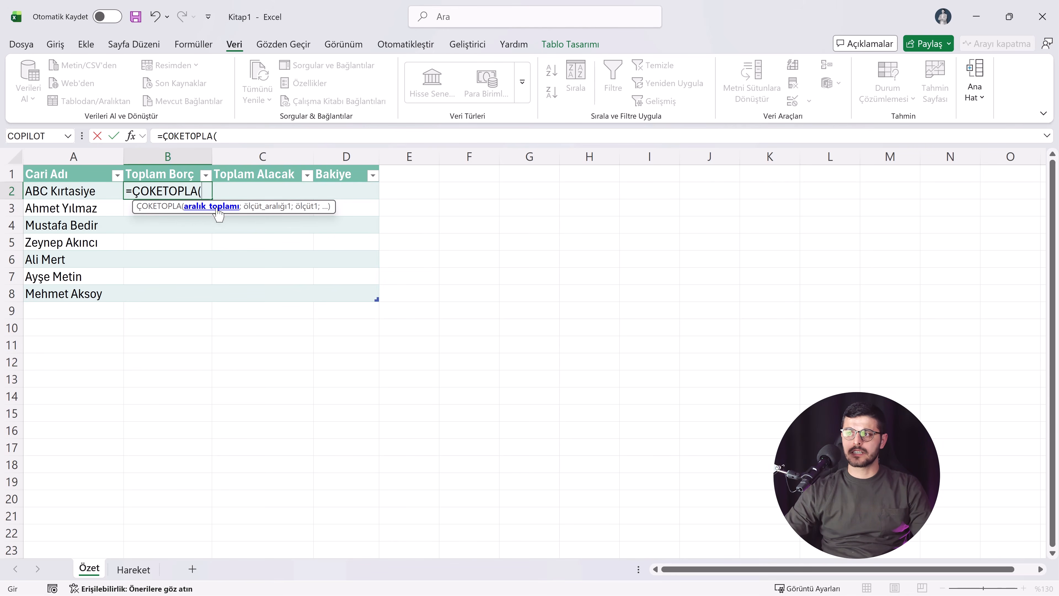
# Step: Use the Tutar column of the Hareket table as the sum range of the ÇOKETOPLA formula
pyautogui.click(134, 570)
pyautogui.moveTo(350, 200); pyautogui.dragTo(348, 244)
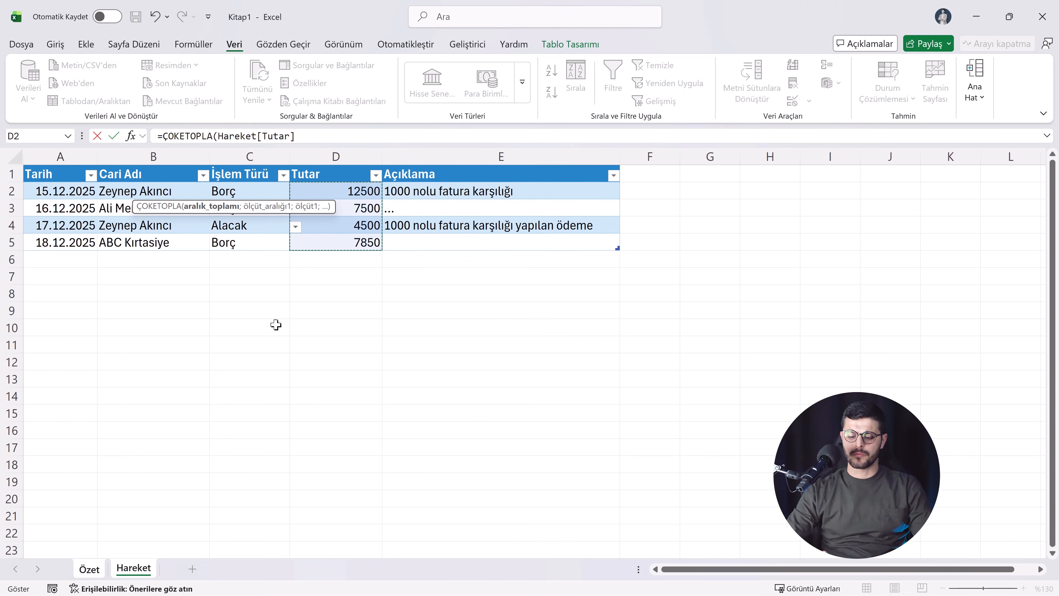
pyautogui.write(';')
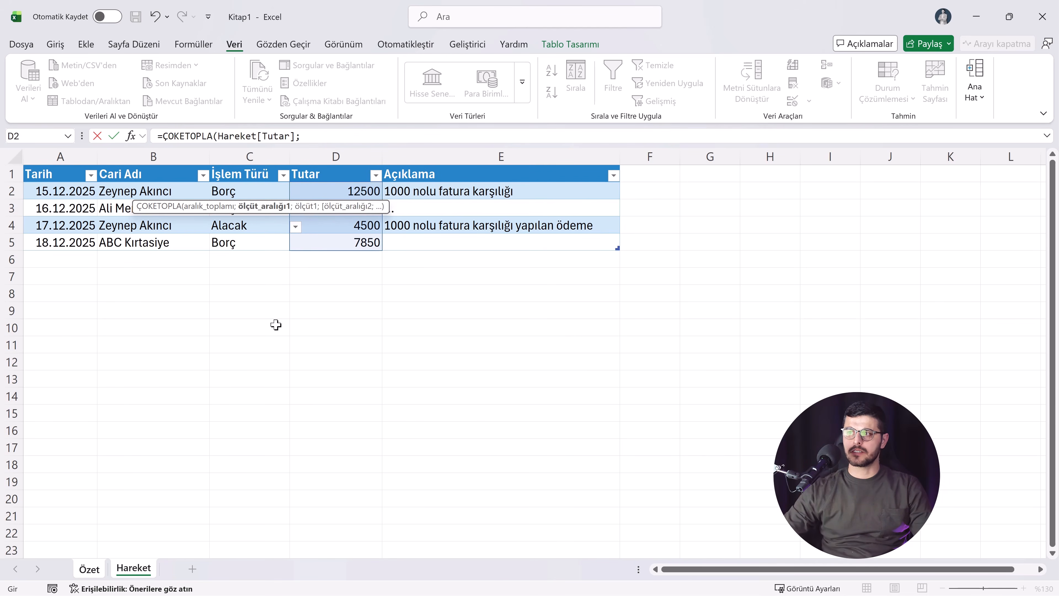
# Step: Add the Hareket table's Cari Adı column as the first criteria range, with the account name in Özet A2 as its criterion
pyautogui.click(312, 137)
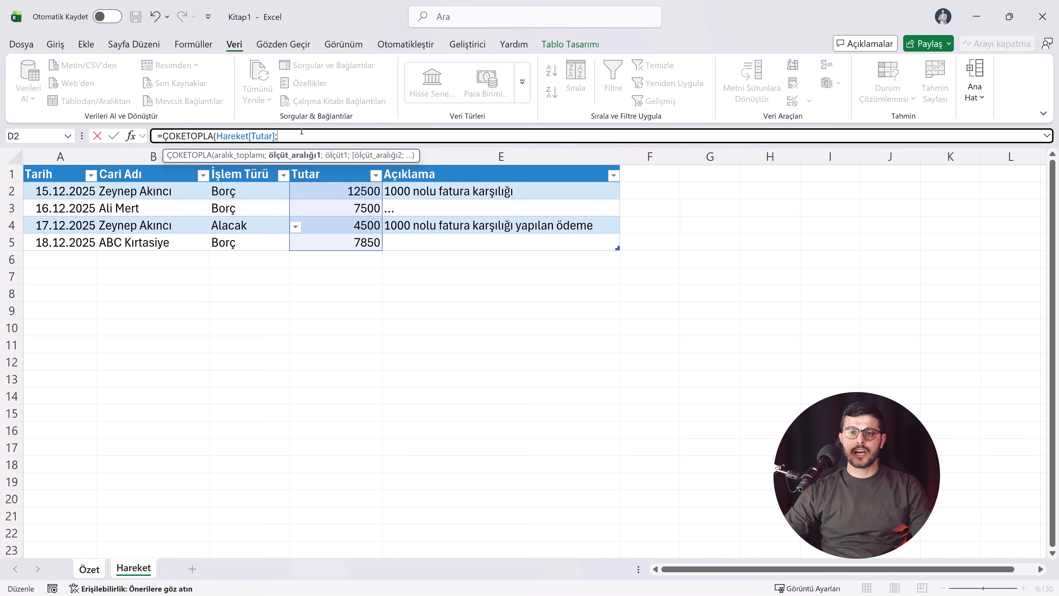
pyautogui.moveTo(158, 192); pyautogui.dragTo(196, 244)
pyautogui.click(359, 138)
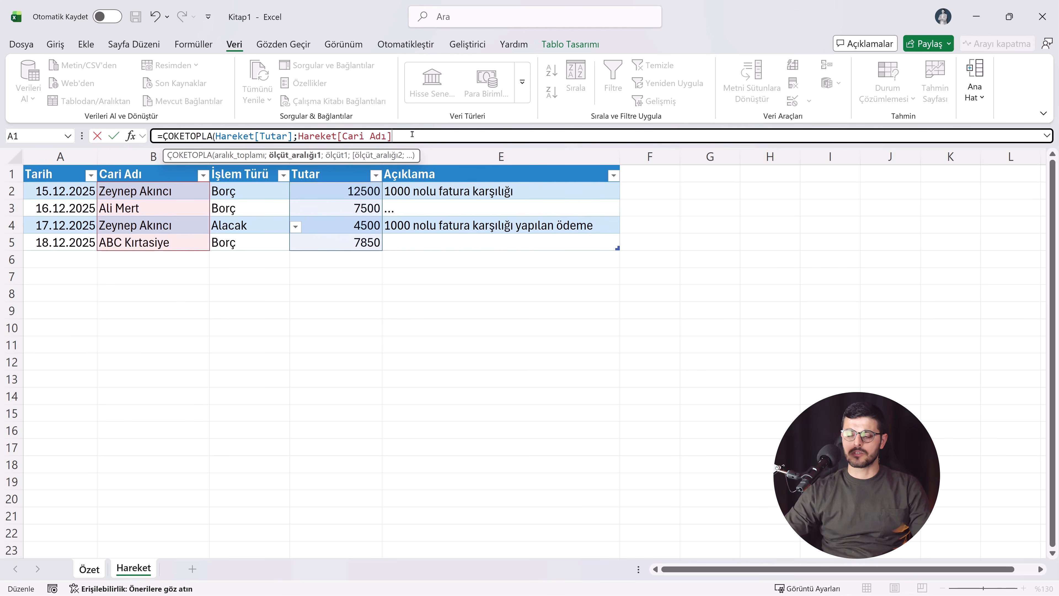
pyautogui.write(';')
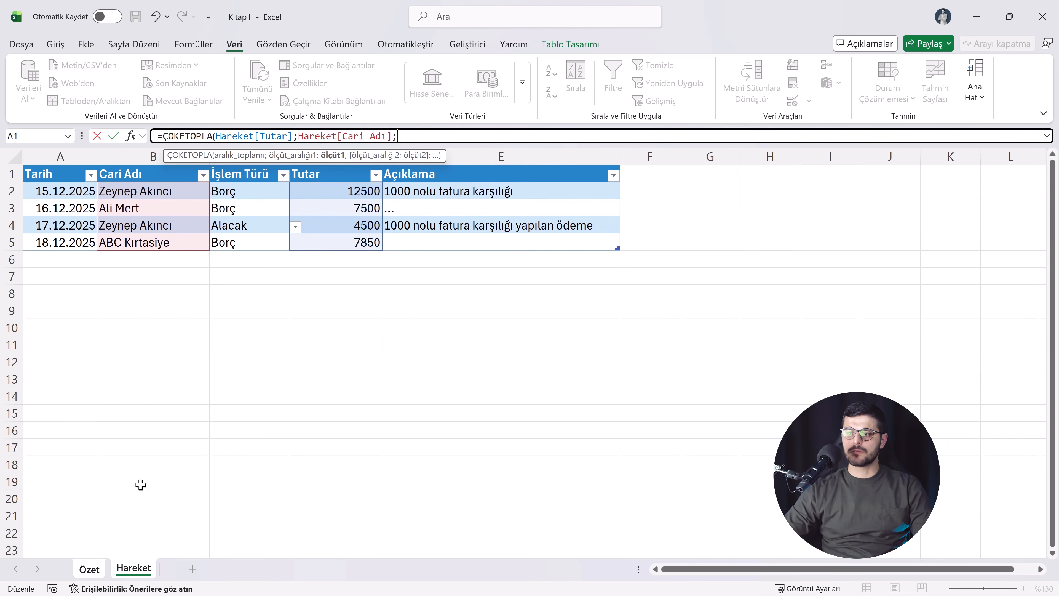
pyautogui.click(100, 568)
pyautogui.click(67, 191)
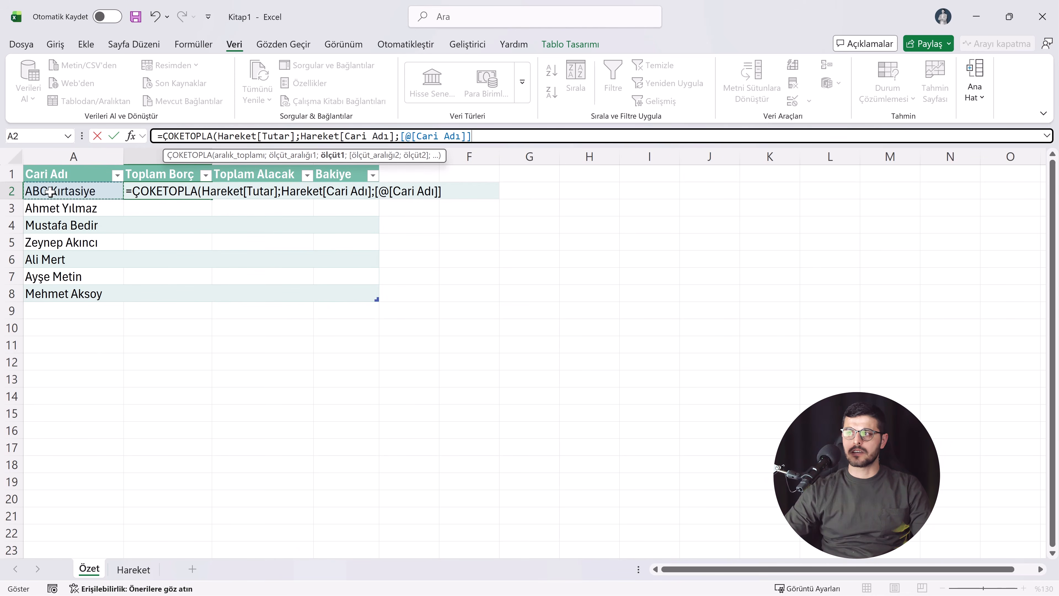
pyautogui.click(495, 137)
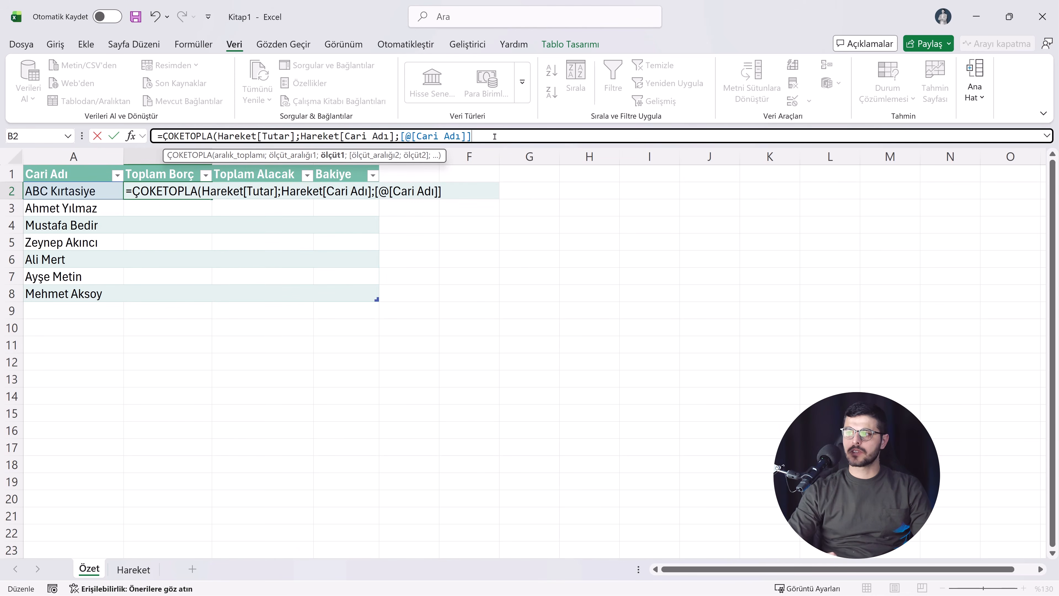
# Step: Add the Hareket table's İşlem Türü column as the second criteria range with the criterion "Borç" and complete the Toplam Borç formula
pyautogui.write(';')
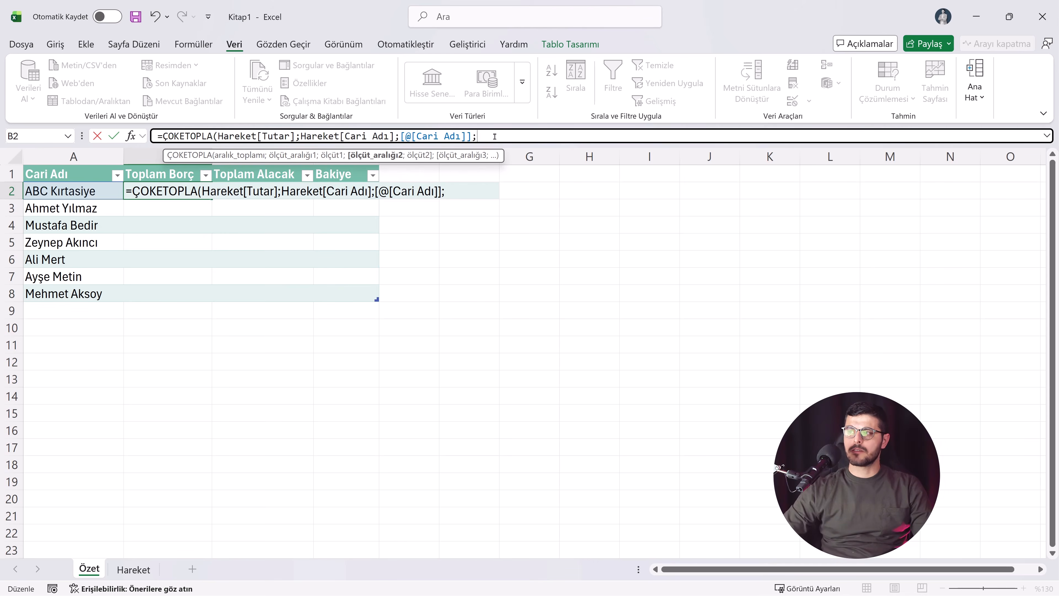
pyautogui.click(134, 570)
pyautogui.moveTo(236, 188); pyautogui.dragTo(234, 241)
pyautogui.click(611, 136)
pyautogui.write(';"Bo')
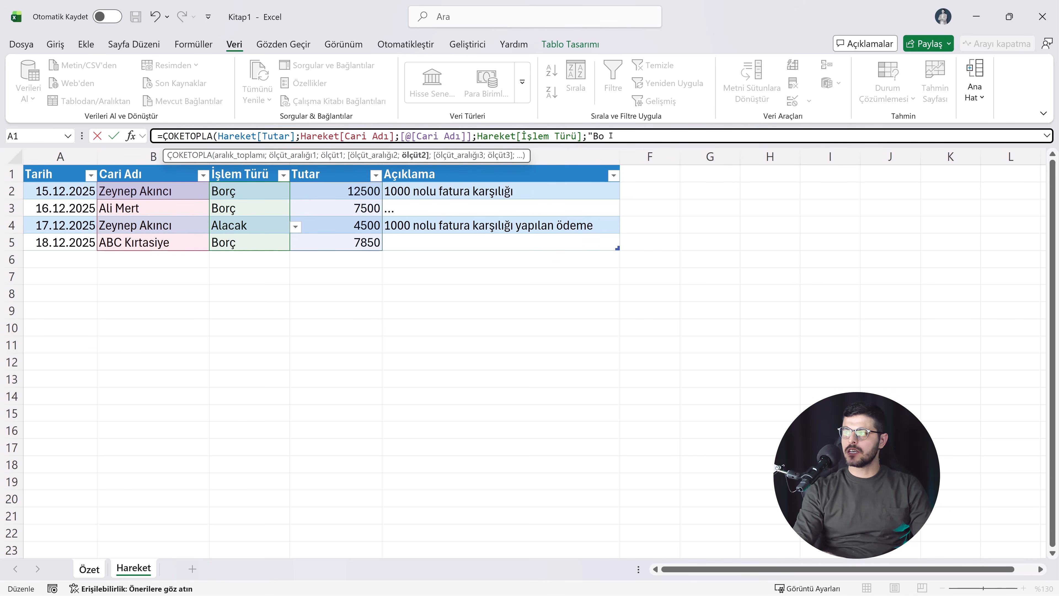
pyautogui.write('rç"')
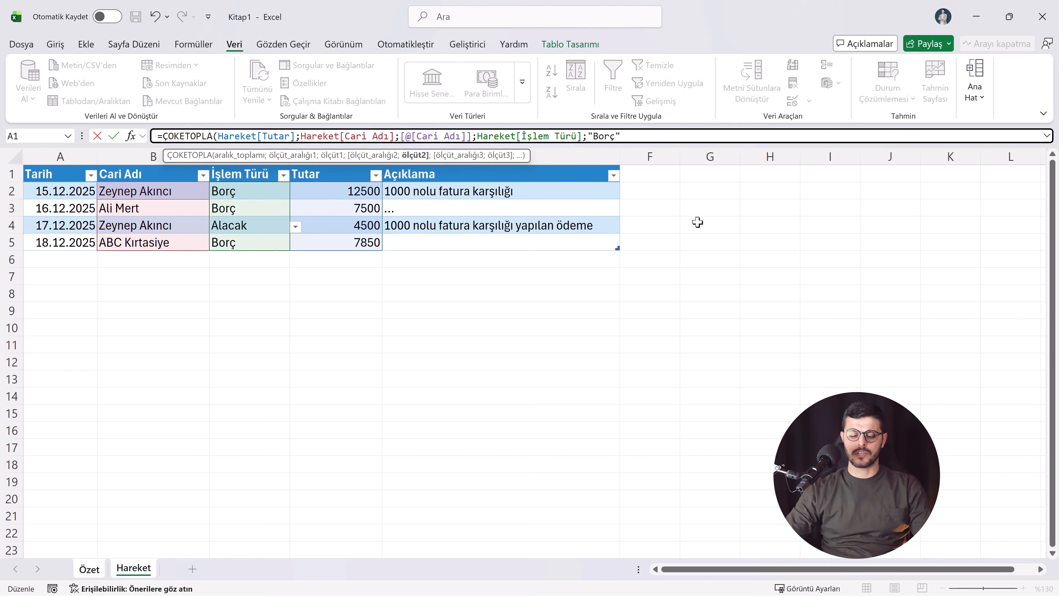
pyautogui.write(')')
pyautogui.press('Return')
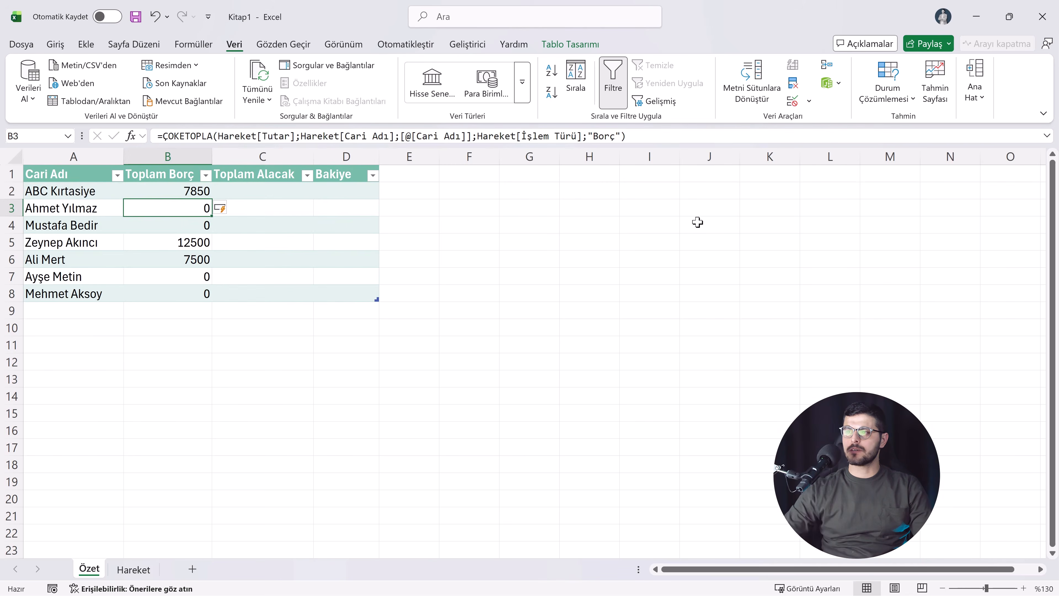
# Step: Examine the calculated values and formulas down the Toplam Borç column of the Özet table
pyautogui.click(171, 191)
pyautogui.click(173, 225)
pyautogui.click(178, 242)
pyautogui.click(180, 288)
pyautogui.click(186, 192)
pyautogui.click(184, 243)
pyautogui.click(178, 278)
pyautogui.click(184, 194)
pyautogui.click(187, 237)
pyautogui.click(197, 261)
pyautogui.click(189, 278)
pyautogui.click(189, 292)
# Step: Start a ÇOKETOPLA formula in C2 of the Özet sheet, under Toplam Alacak
pyautogui.click(247, 193)
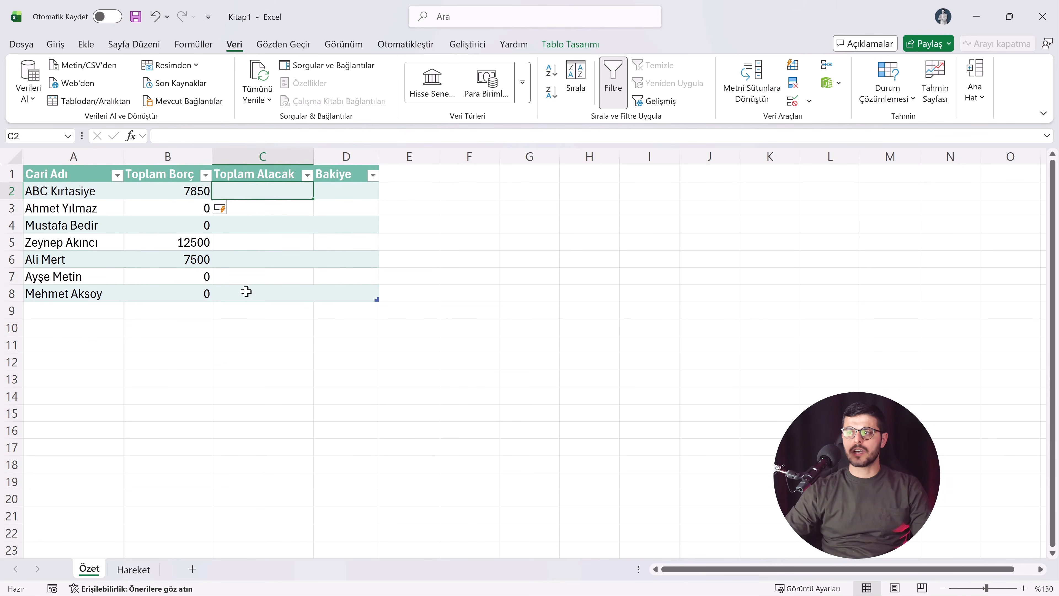
pyautogui.write('=')
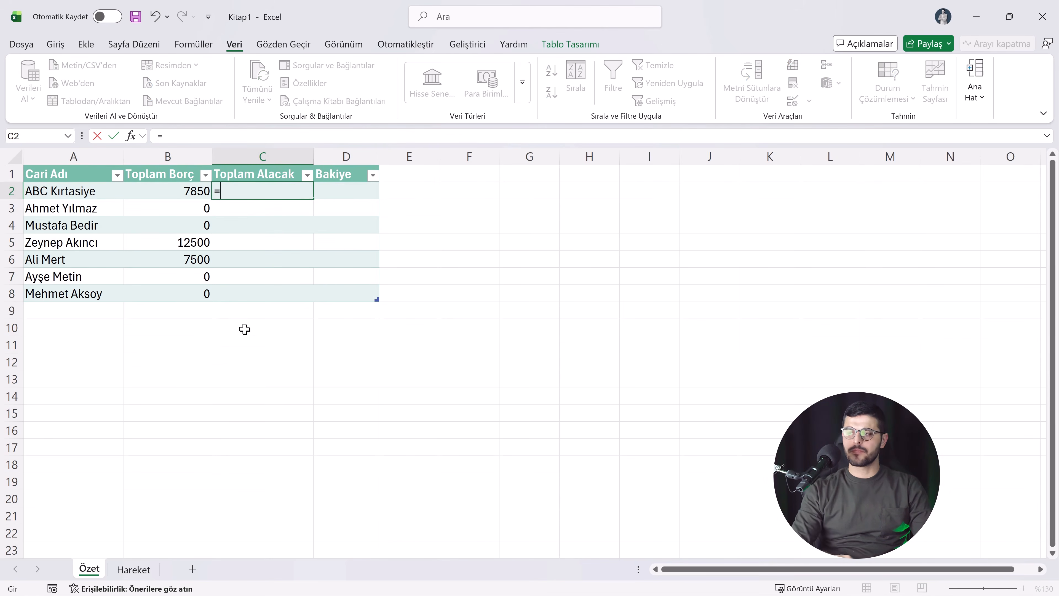
pyautogui.write('ço')
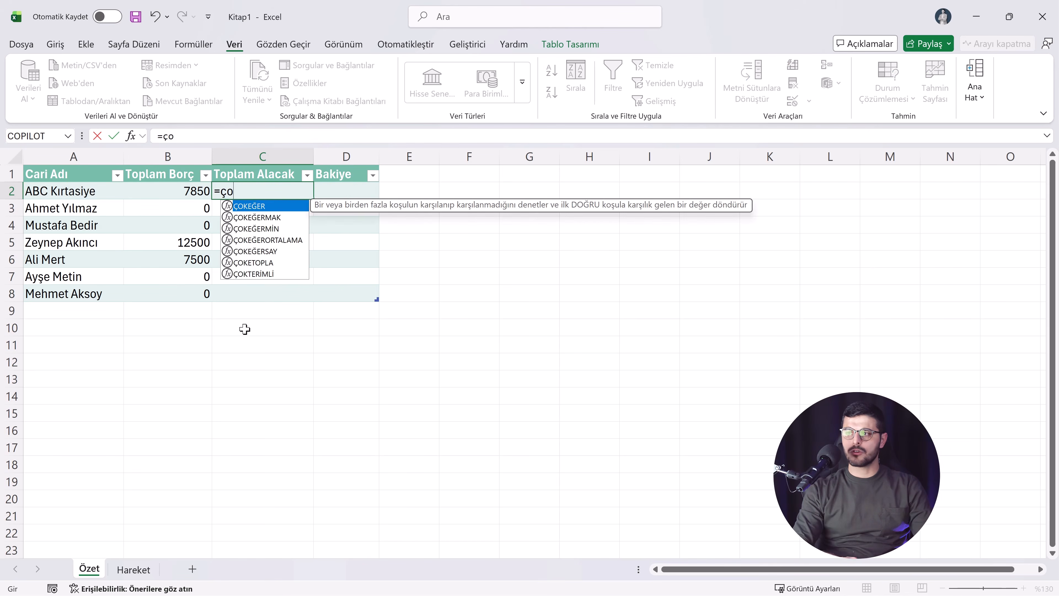
pyautogui.write('k')
pyautogui.press('Down')
pyautogui.press('Down')
pyautogui.press('Down')
pyautogui.press('Down')
pyautogui.press('Down')
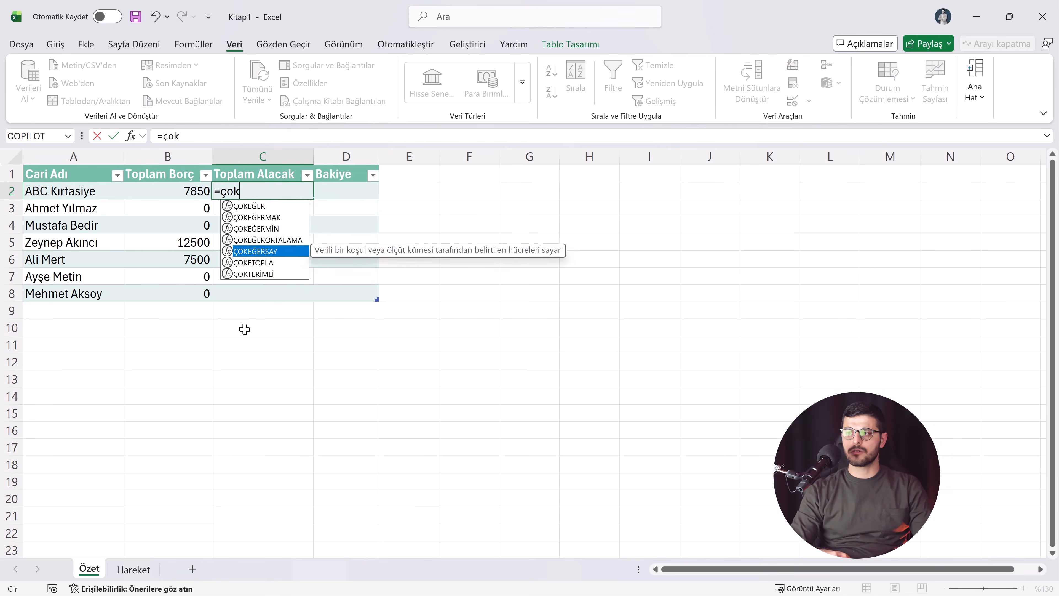
pyautogui.press('Tab')
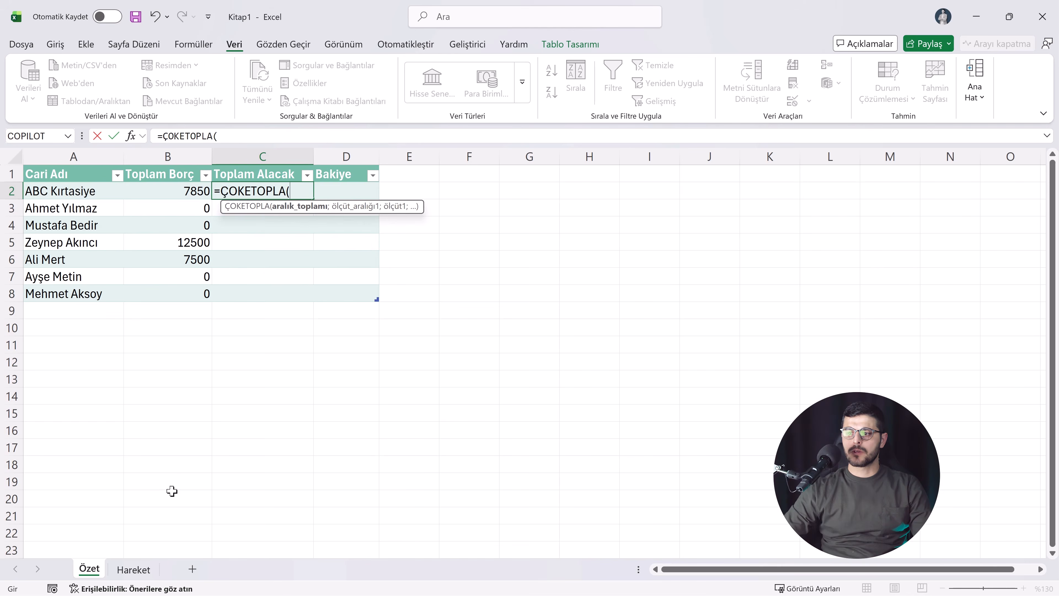
# Step: Use the Hareket table's Tutar column as the sum range of the Toplam Alacak formula
pyautogui.click(140, 570)
pyautogui.moveTo(352, 191); pyautogui.dragTo(338, 253)
pyautogui.write(';')
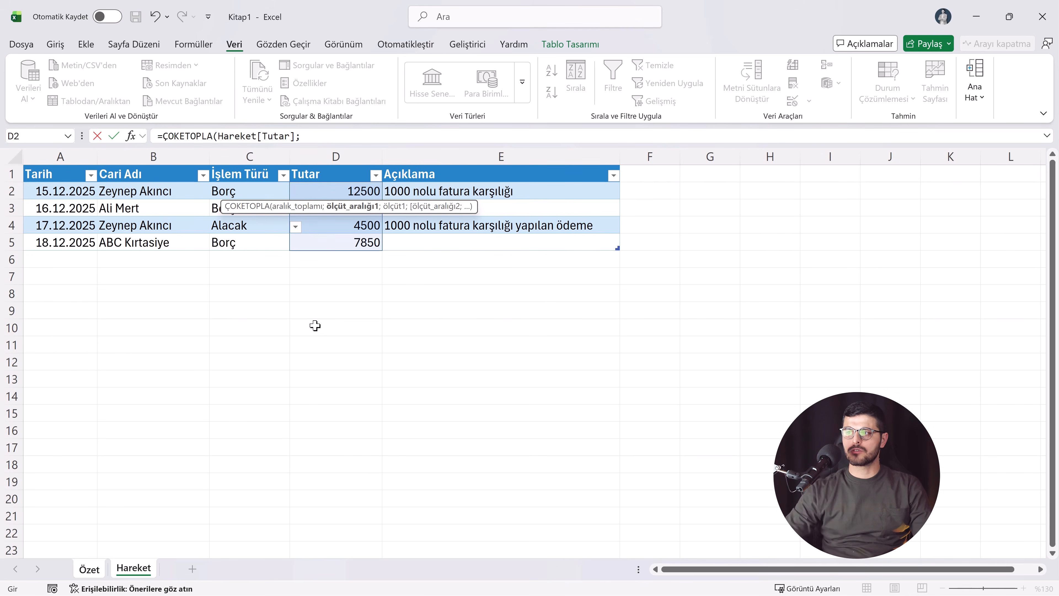
# Step: Add Hareket's Cari Adı column as the first criteria range of the Toplam Alacak formula, with Özet A2 as its criterion
pyautogui.moveTo(134, 192); pyautogui.dragTo(167, 244)
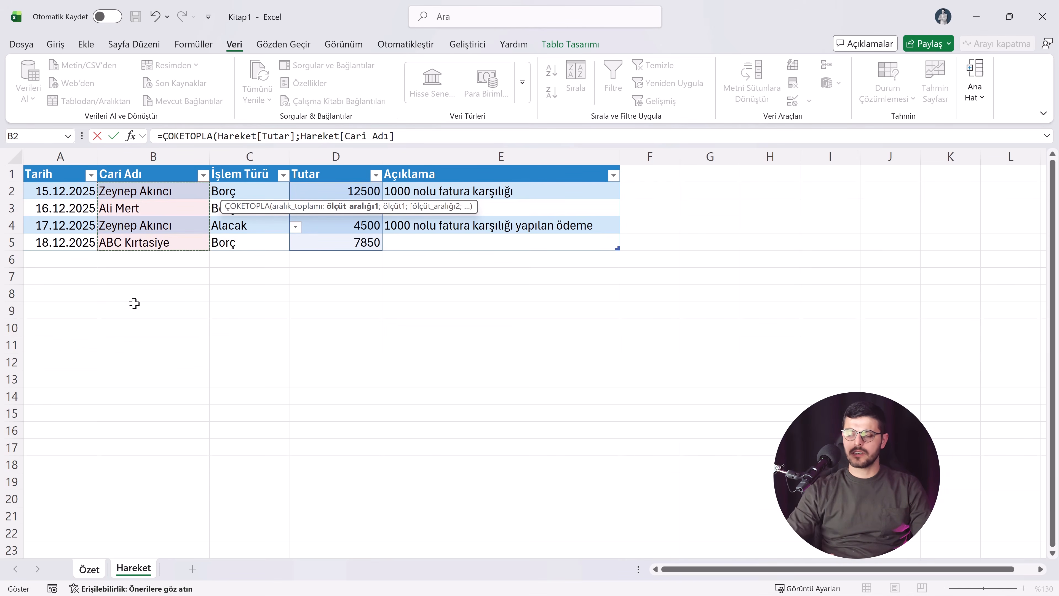
pyautogui.write(';')
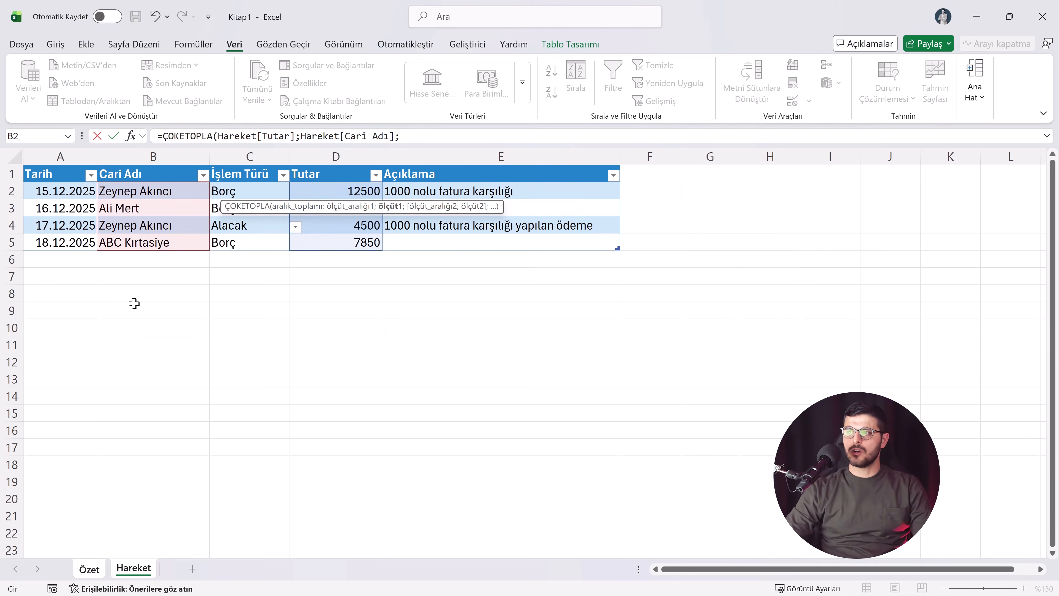
pyautogui.click(100, 569)
pyautogui.click(69, 192)
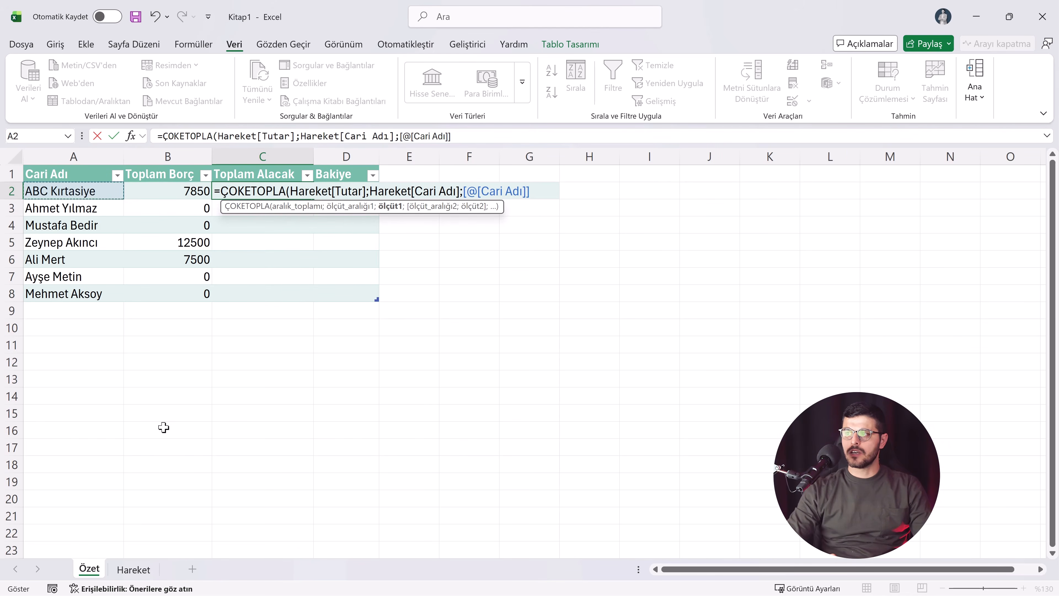
pyautogui.write(';')
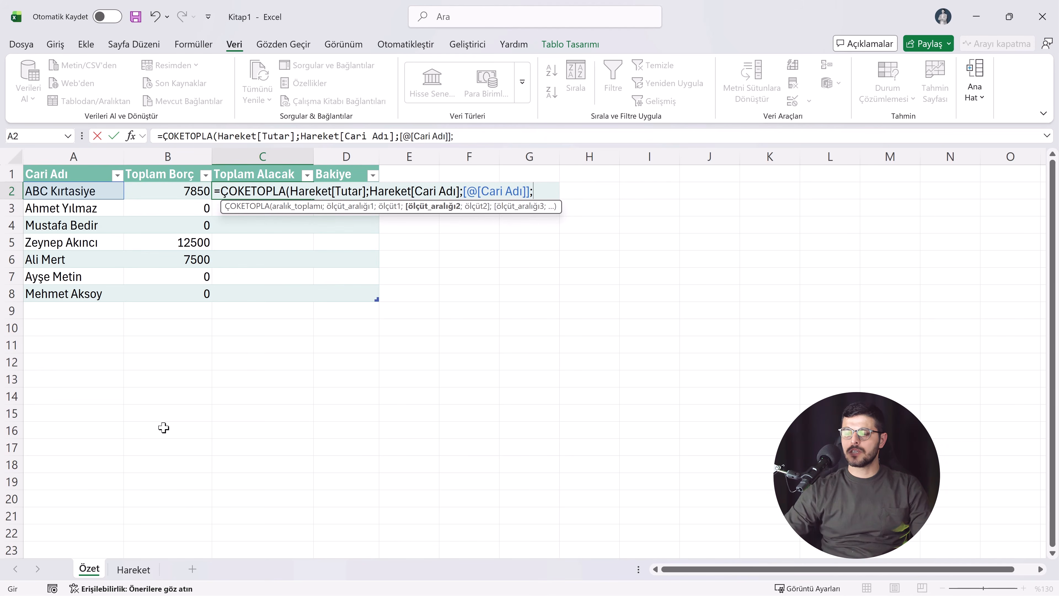
# Step: Add Hareket's İşlem Türü column as the second criteria range with the criterion "Alacak" and complete the Toplam Alacak formula
pyautogui.click(133, 570)
pyautogui.moveTo(239, 191); pyautogui.dragTo(238, 244)
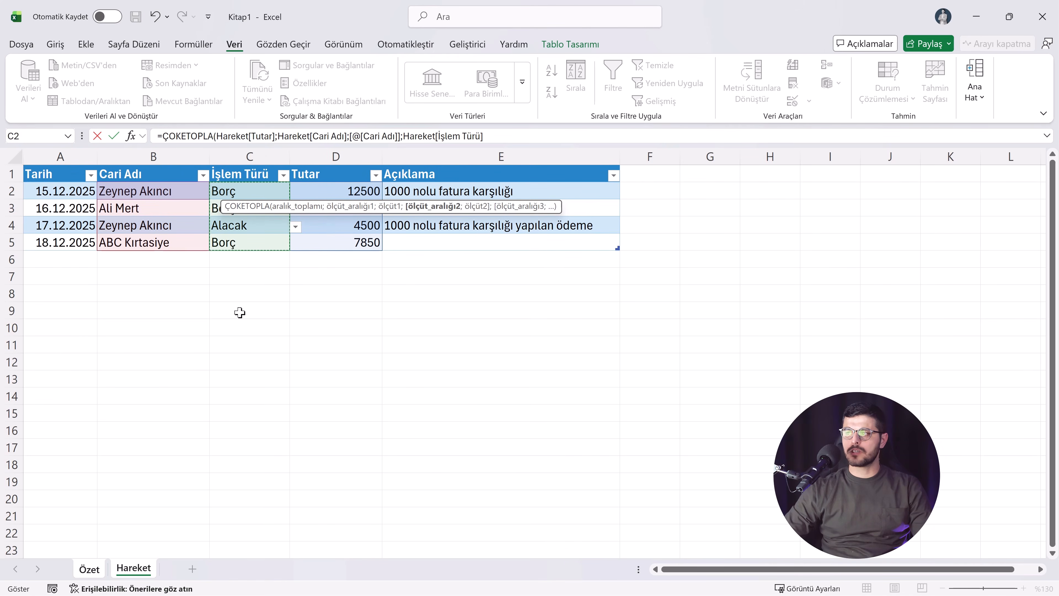
pyautogui.write(';"Ala')
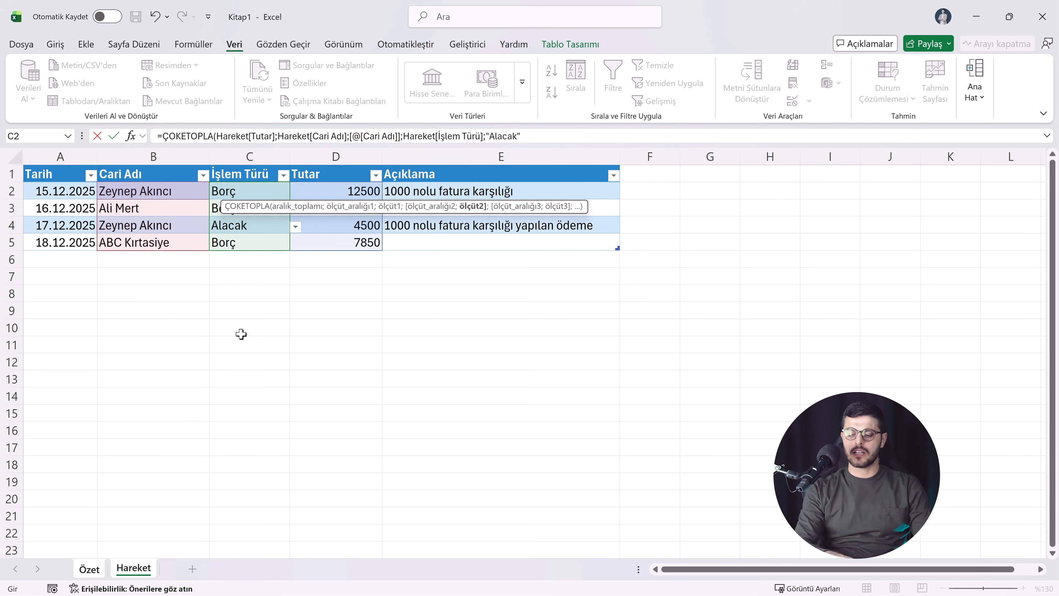
pyautogui.write('cak"')
pyautogui.press('Return')
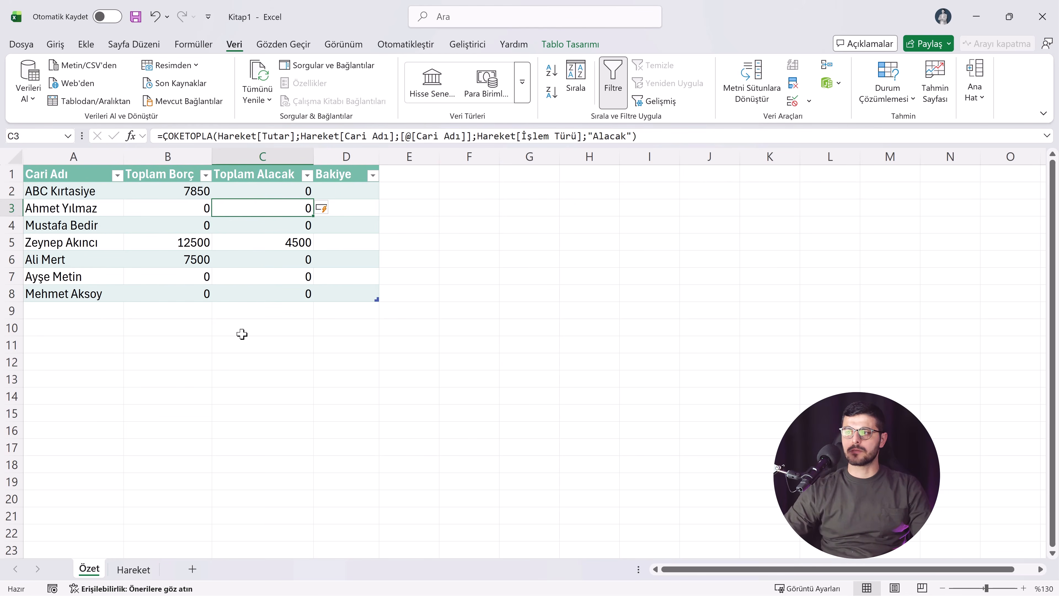
pyautogui.press('Down')
pyautogui.press('Down')
pyautogui.press('Down')
pyautogui.press('Down')
pyautogui.press('Down')
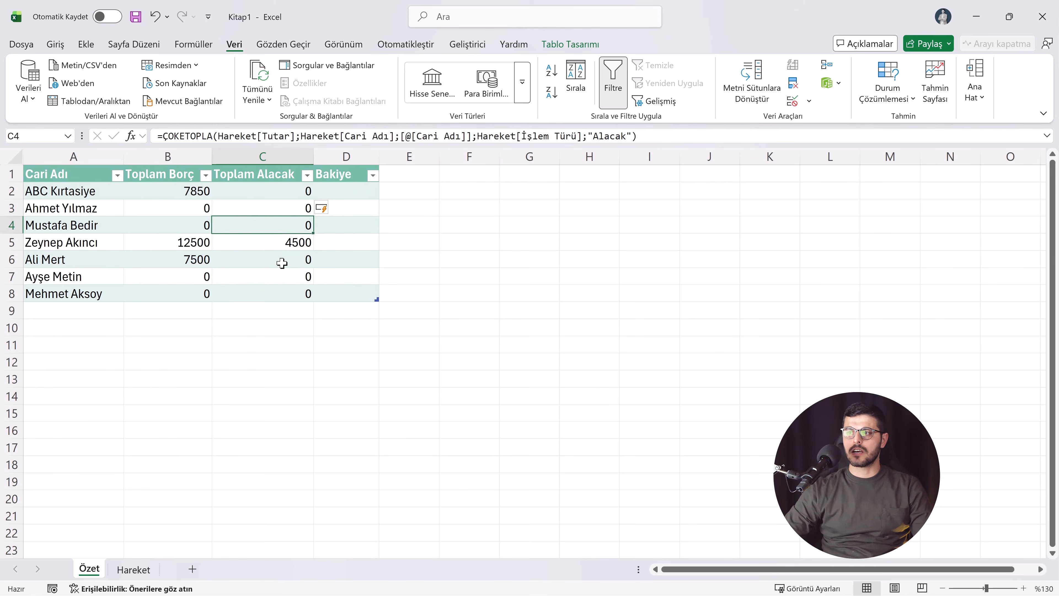
# Step: Calculate Bakiye in D2 of the Özet table as Toplam Borç minus Toplam Alacak and check the filled column
pyautogui.click(355, 194)
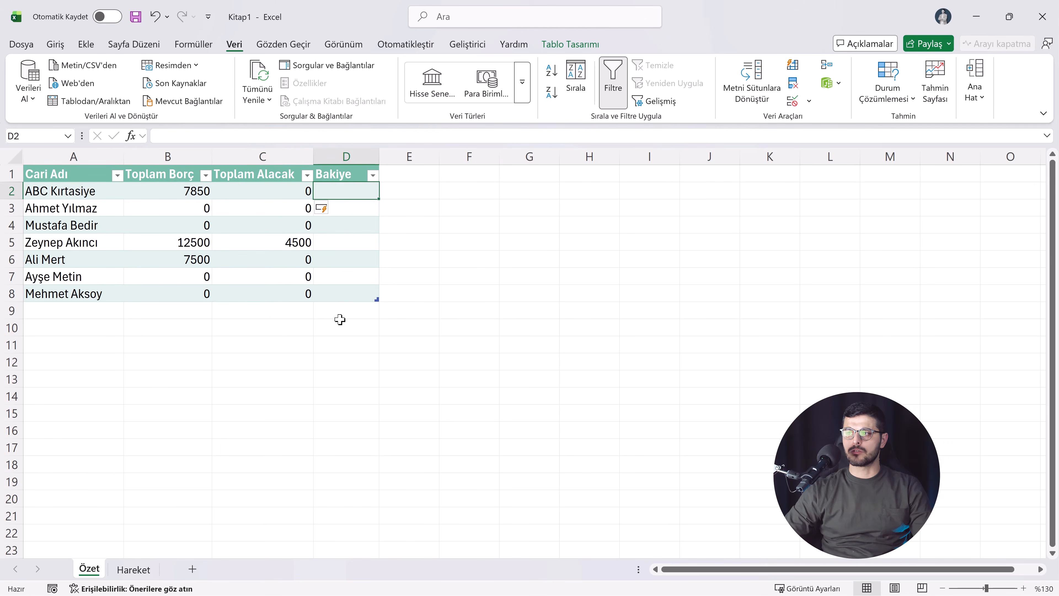
pyautogui.write('=')
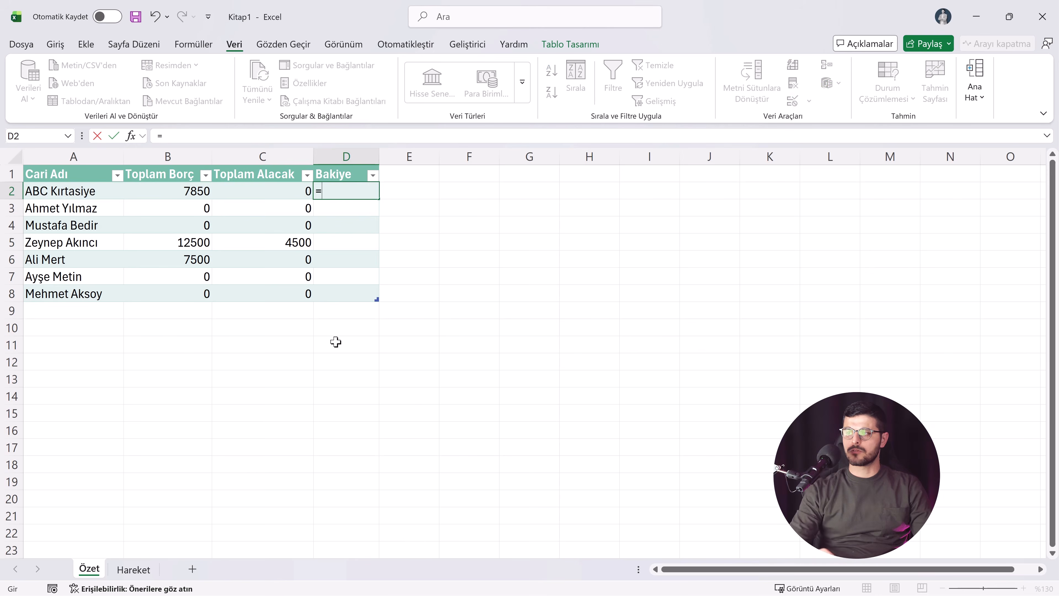
pyautogui.click(153, 192)
pyautogui.write('-')
pyautogui.click(254, 197)
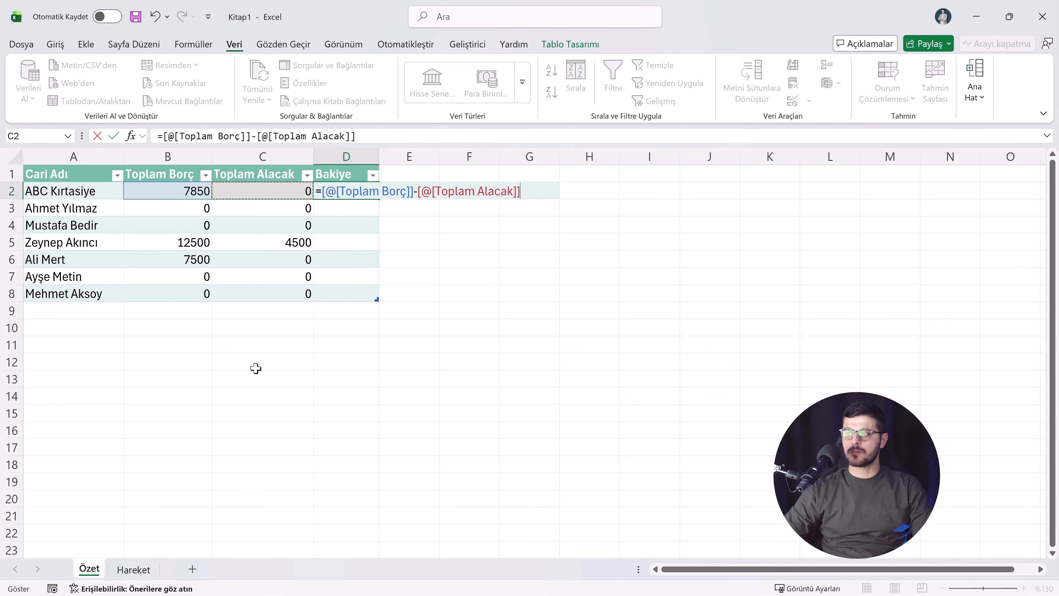
pyautogui.press('Return')
pyautogui.click(342, 191)
pyautogui.click(349, 244)
pyautogui.click(347, 278)
# Step: Format the Toplam Borç, Toplam Alacak and Bakiye values in B2:D8 of the Özet sheet as Para Birimi
pyautogui.hotkey('ctrl', 'a')
pyautogui.hotkey('ctrl', 'a')
pyautogui.click(244, 211)
pyautogui.moveTo(191, 196); pyautogui.dragTo(344, 297)
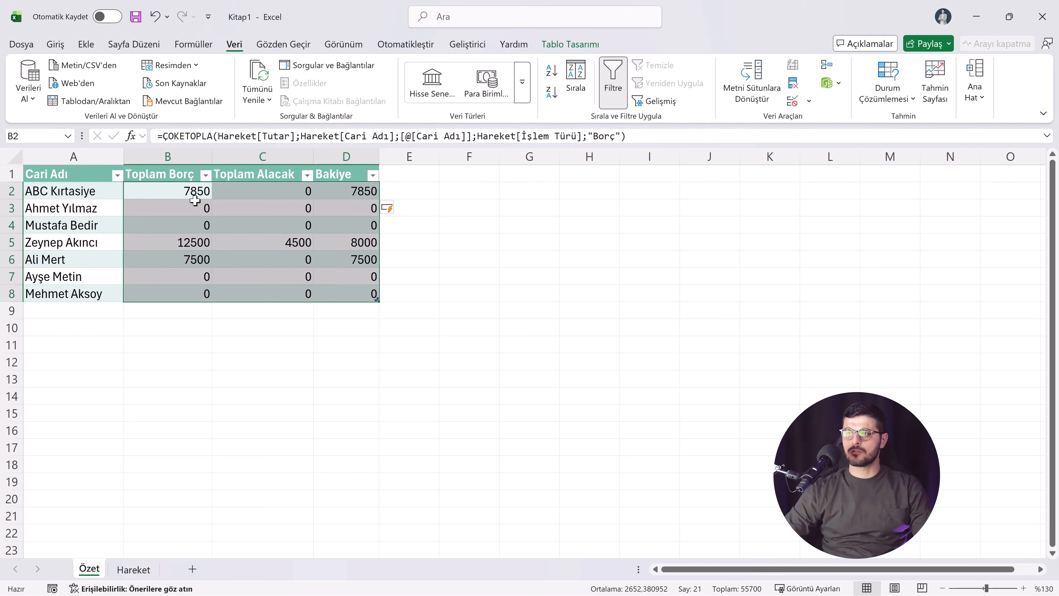
pyautogui.click(55, 44)
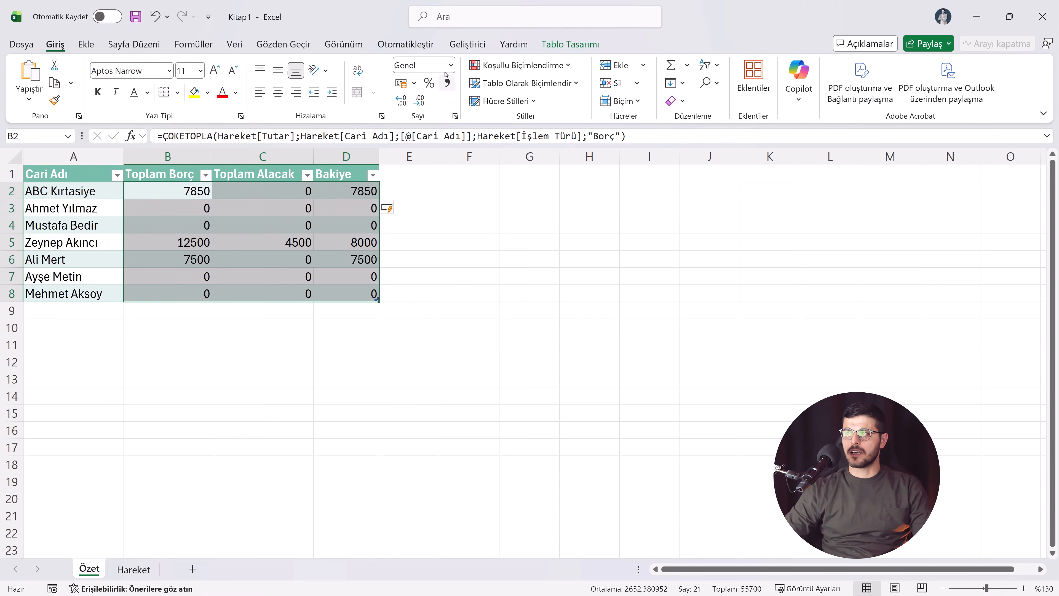
pyautogui.click(450, 65)
pyautogui.click(456, 156)
pyautogui.click(222, 208)
pyautogui.click(271, 242)
pyautogui.click(333, 294)
# Step: Format the Tutar values in D2:D5 of the Hareket sheet as Para Birimi
pyautogui.click(133, 569)
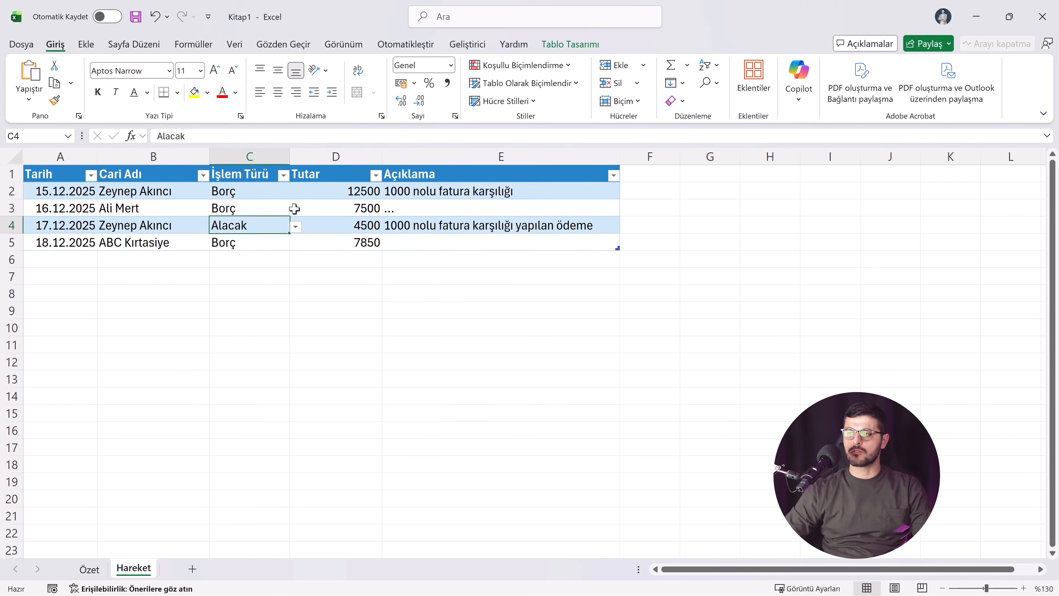
pyautogui.moveTo(350, 190); pyautogui.dragTo(351, 240)
pyautogui.click(451, 64)
pyautogui.click(455, 155)
pyautogui.click(74, 261)
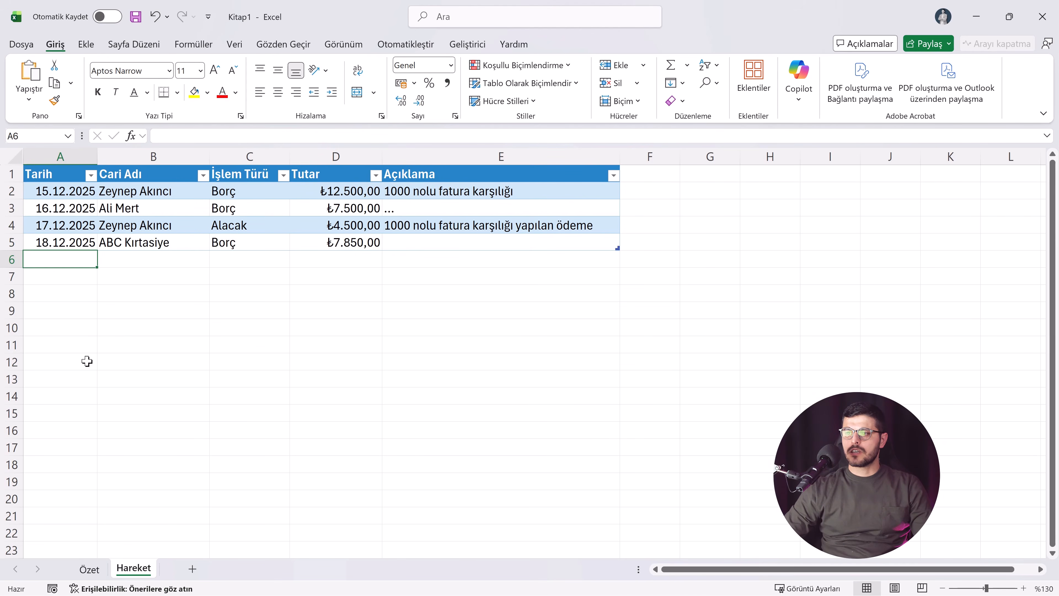
# Step: Examine the formatted Toplam Borç, Toplam Alacak and Bakiye values in the Özet table
pyautogui.hotkey('ctrl', 'pageup')
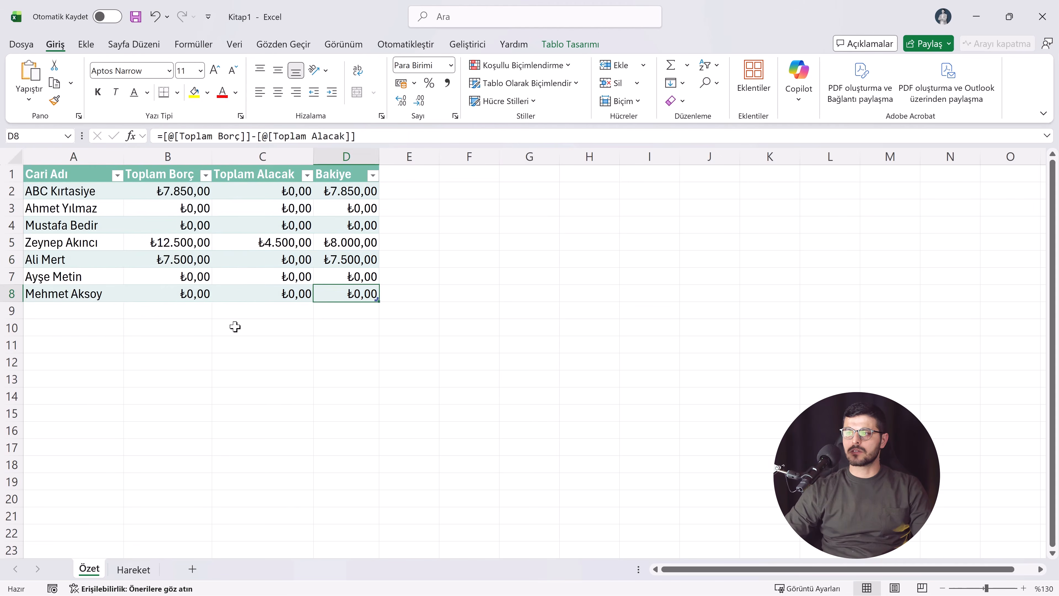
pyautogui.click(205, 199)
pyautogui.click(191, 241)
pyautogui.click(192, 275)
pyautogui.click(196, 294)
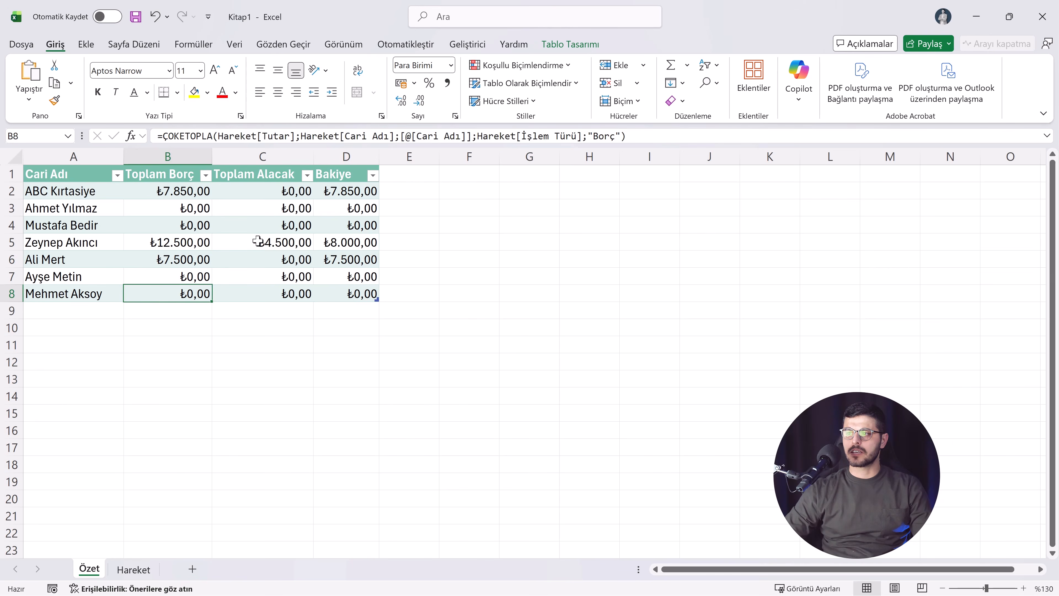
pyautogui.click(267, 211)
pyautogui.click(268, 245)
pyautogui.click(264, 287)
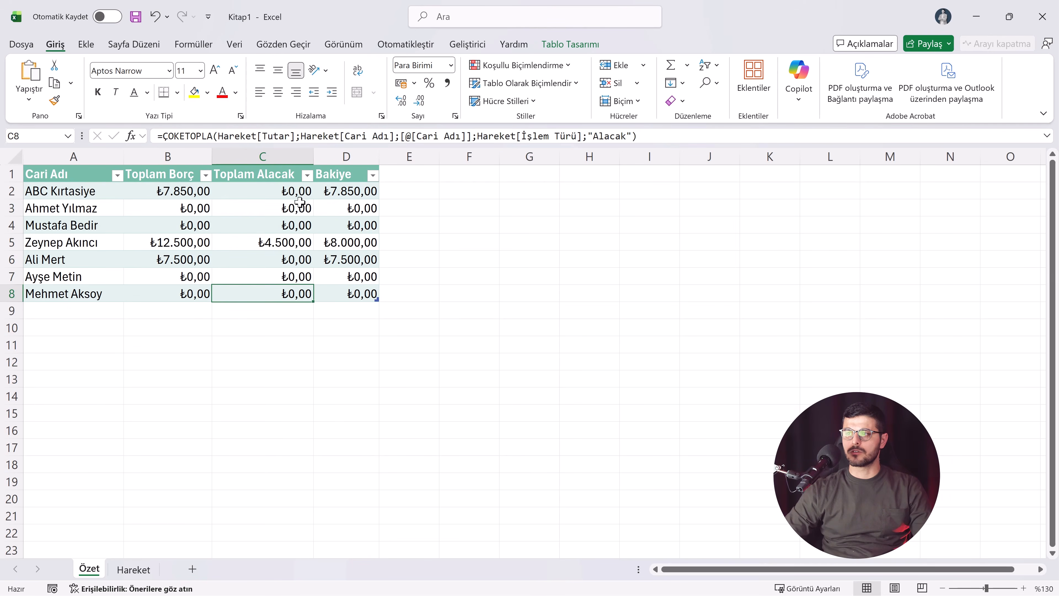
pyautogui.click(320, 198)
pyautogui.click(338, 247)
pyautogui.click(336, 294)
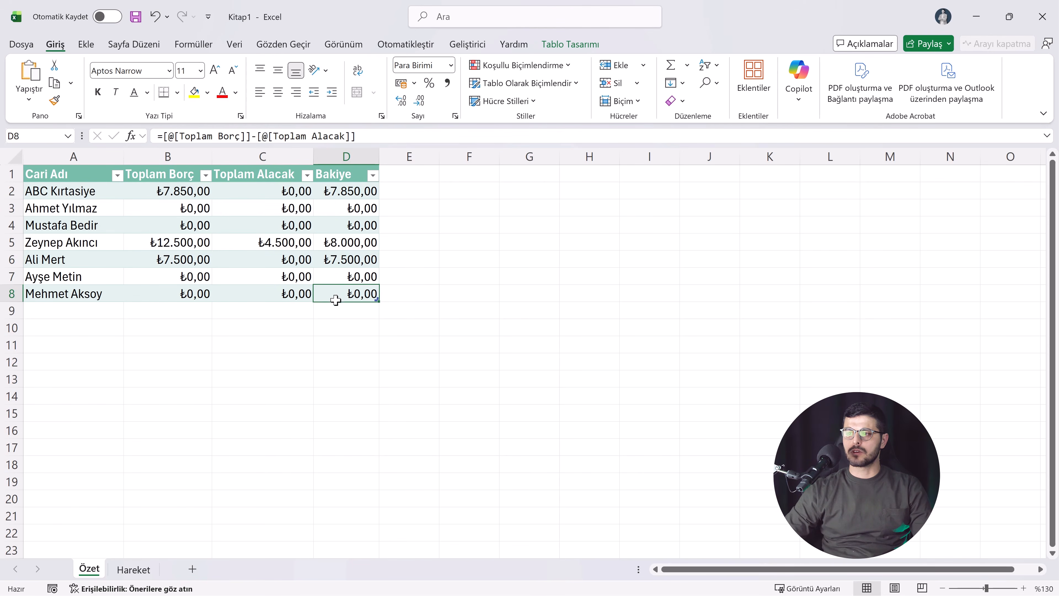
# Step: Add a Toplam Satırı (total row) to the Özet table and select its Bakiye total
pyautogui.click(250, 225)
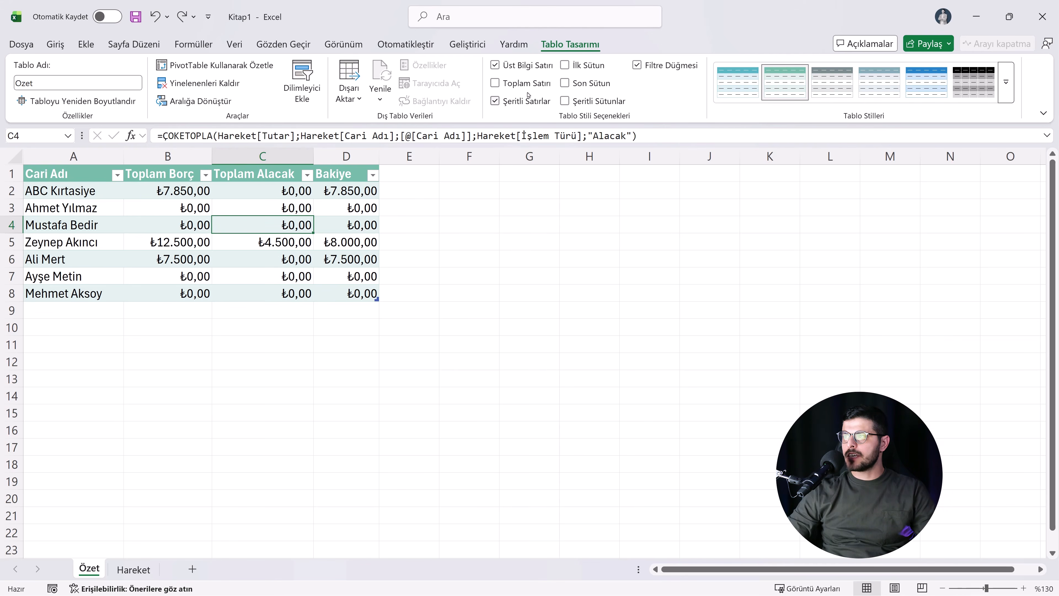
pyautogui.click(526, 83)
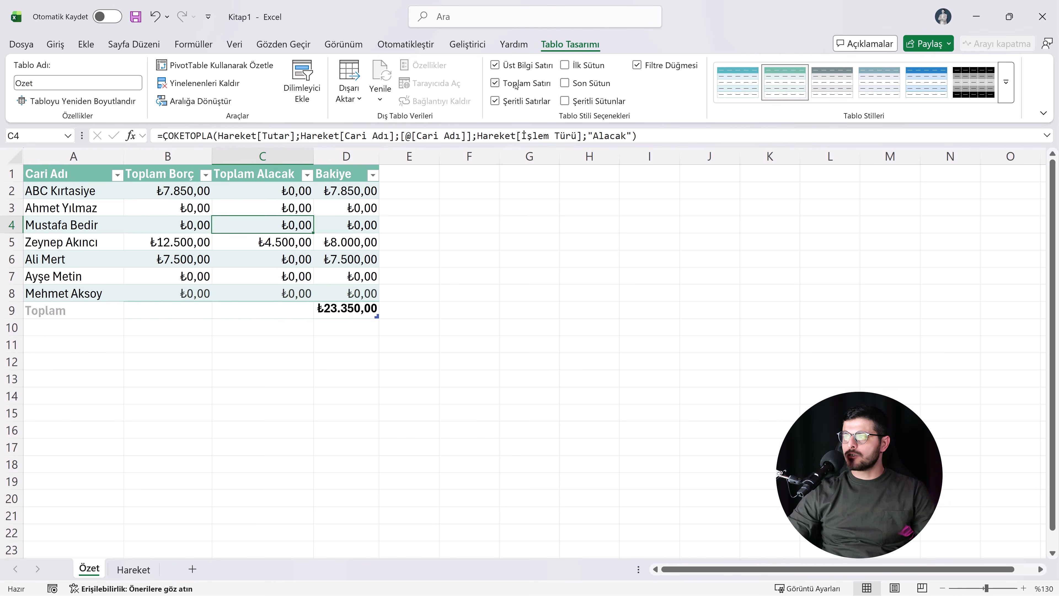
pyautogui.click(336, 310)
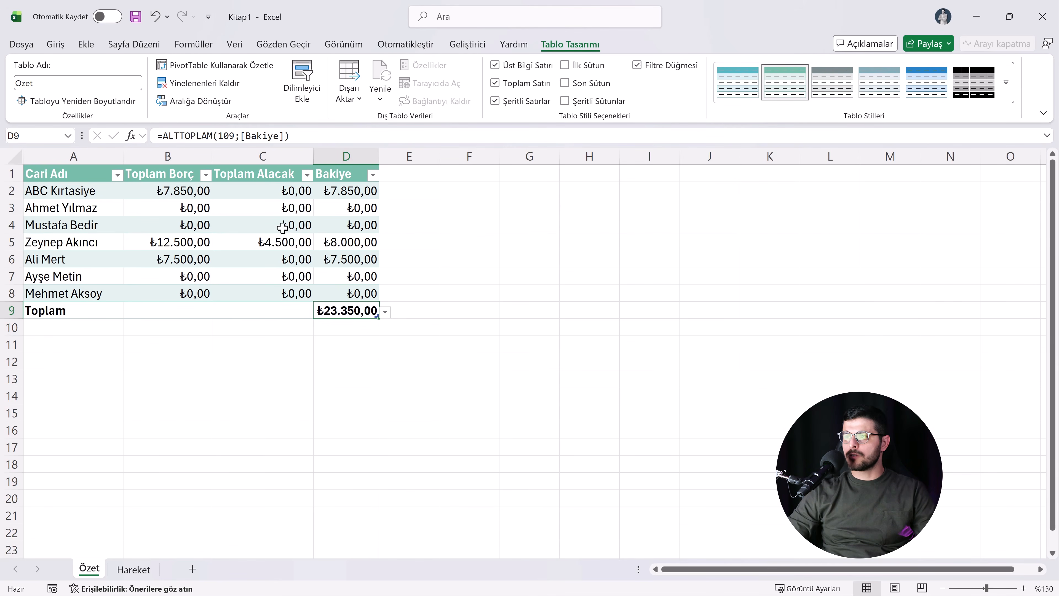
# Step: Set the total row's function for the Toplam Alacak column to Toplam
pyautogui.click(277, 310)
pyautogui.click(319, 311)
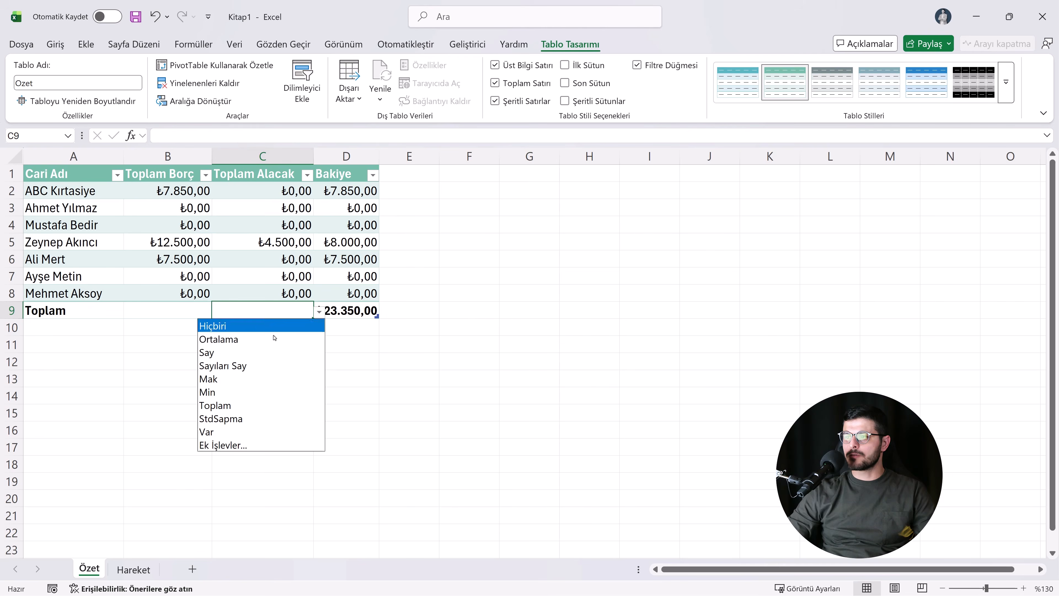
pyautogui.click(258, 406)
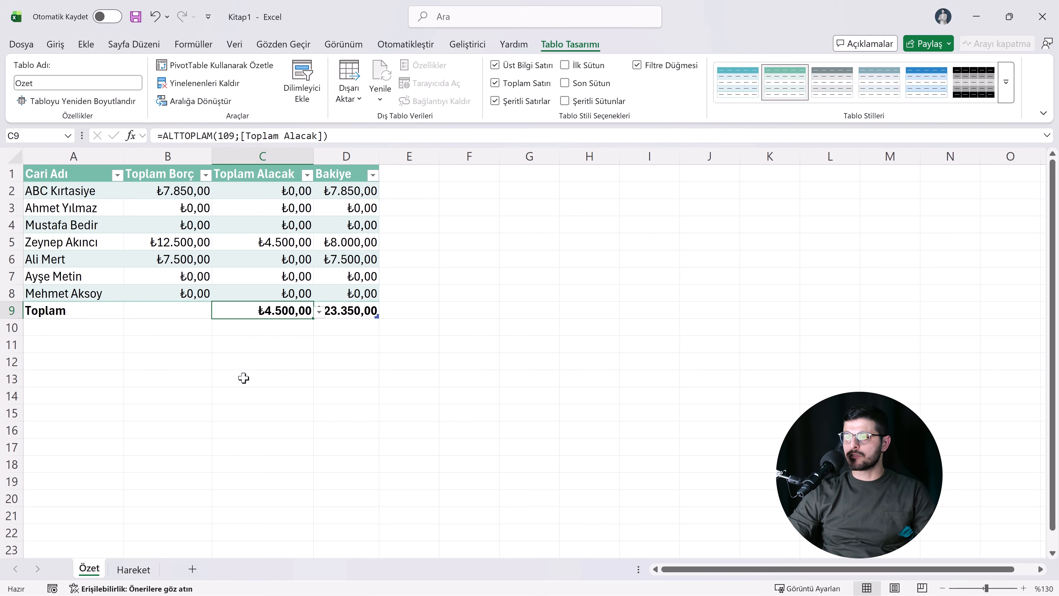
# Step: Set the total row's function for the Toplam Borç column to Toplam
pyautogui.click(186, 311)
pyautogui.click(218, 309)
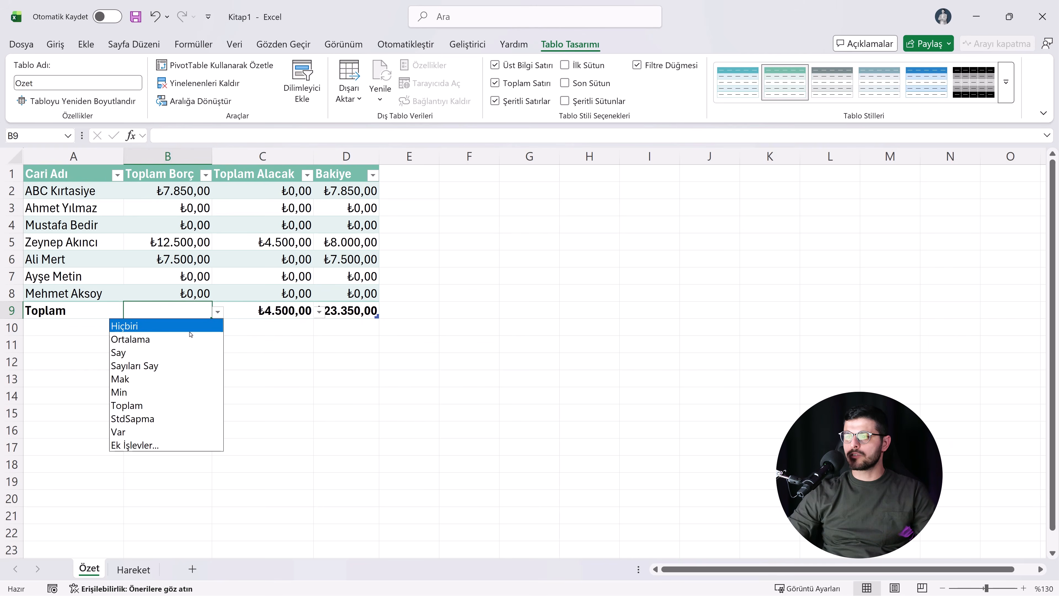
pyautogui.click(166, 406)
# Step: Review the three totals in the Özet total row and widen the Bakiye column slightly to fit its total
pyautogui.click(247, 276)
pyautogui.click(186, 309)
pyautogui.click(245, 312)
pyautogui.click(339, 312)
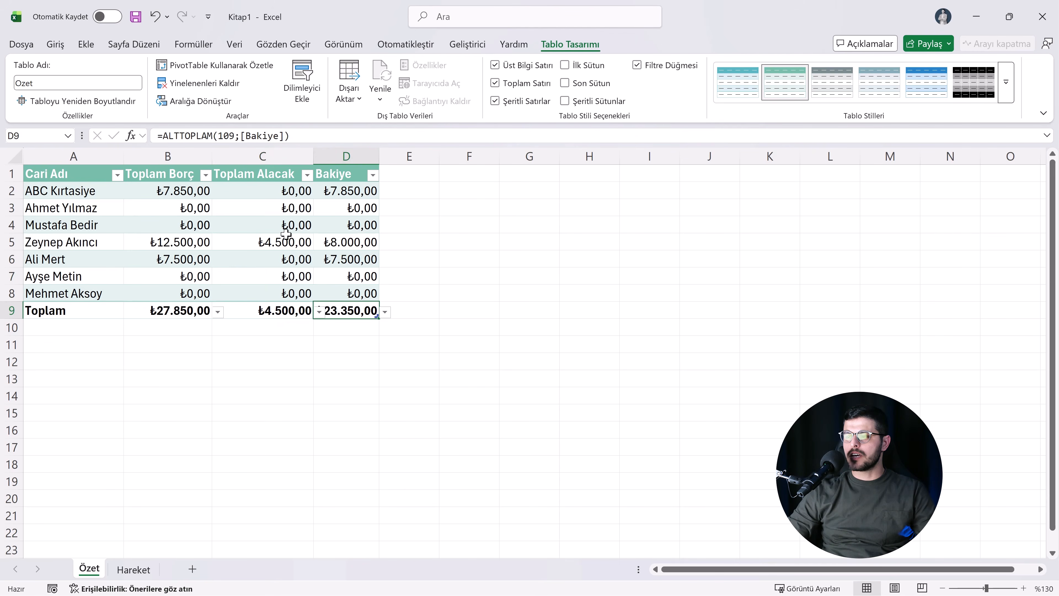
pyautogui.click(266, 242)
pyautogui.moveTo(379, 156); pyautogui.dragTo(392, 157)
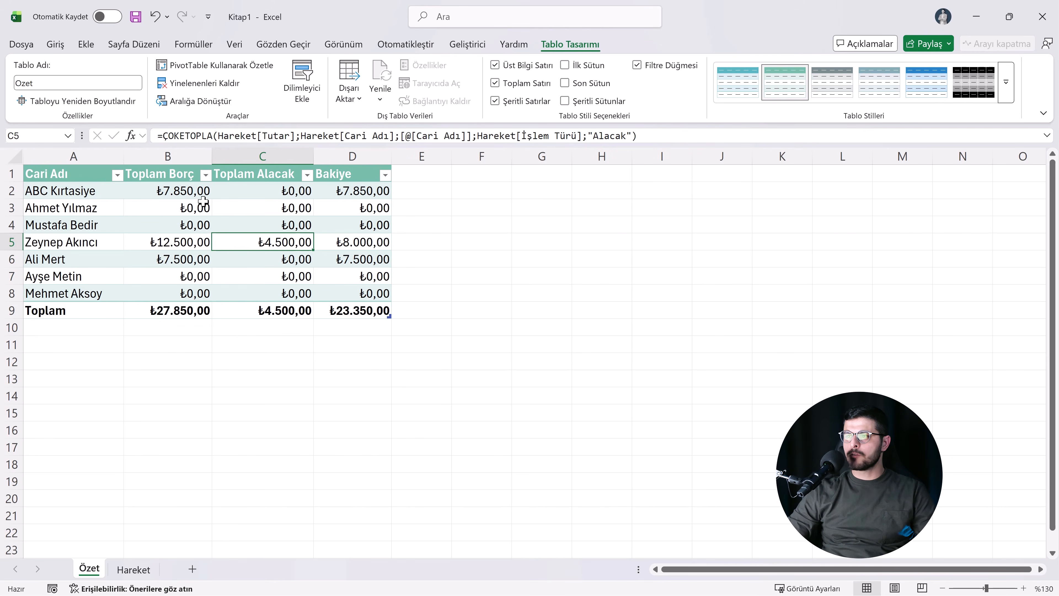
# Step: Compare the ABC Kırtasiye transaction in row 5 of the Hareket sheet with its Toplam Borç and Toplam Alacak cells in Özet
pyautogui.click(134, 570)
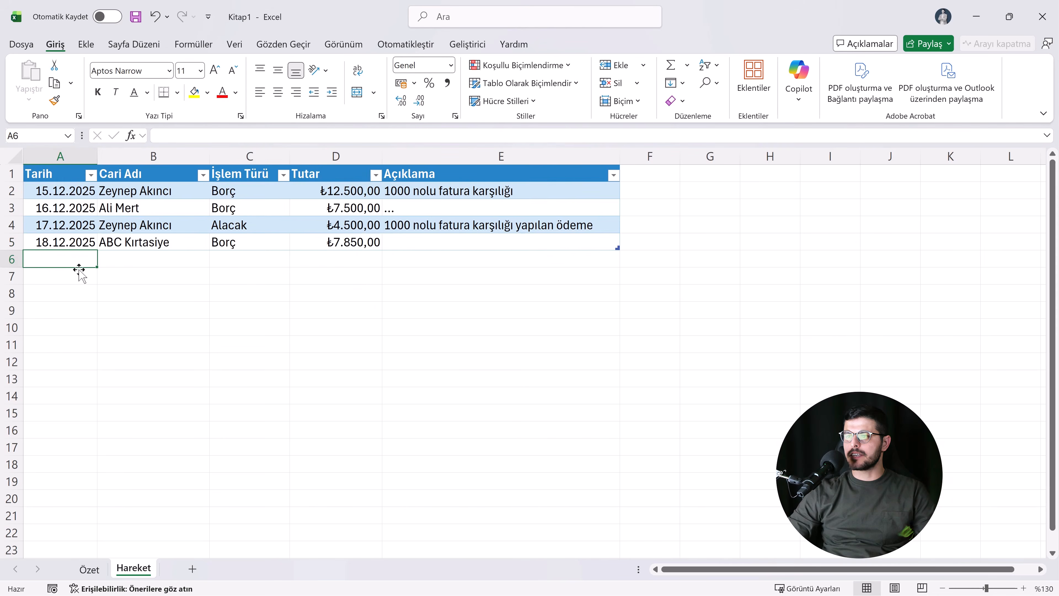
pyautogui.click(153, 244)
pyautogui.click(235, 244)
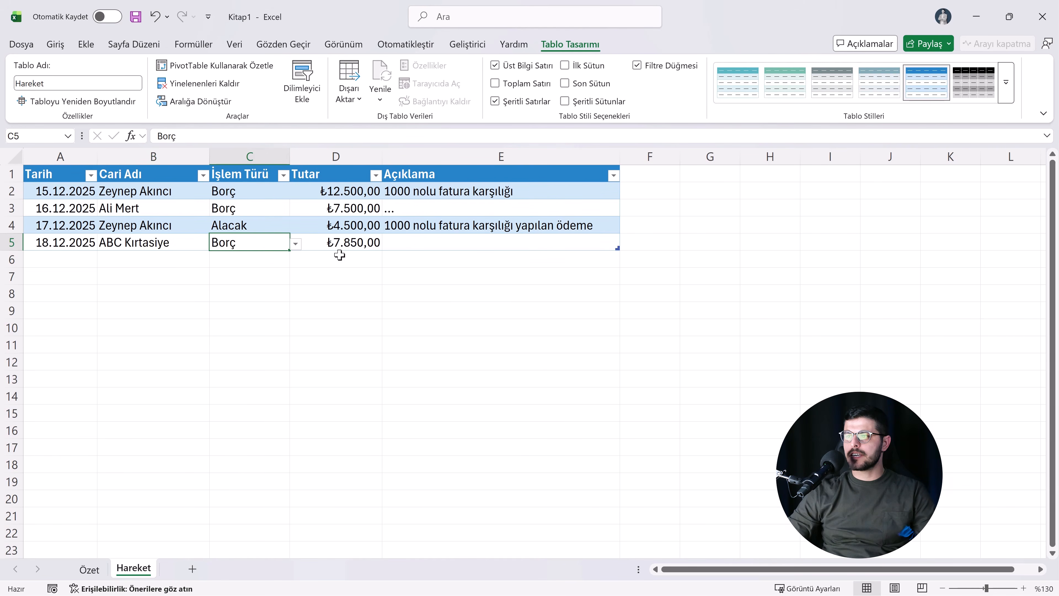
pyautogui.click(352, 248)
pyautogui.click(90, 569)
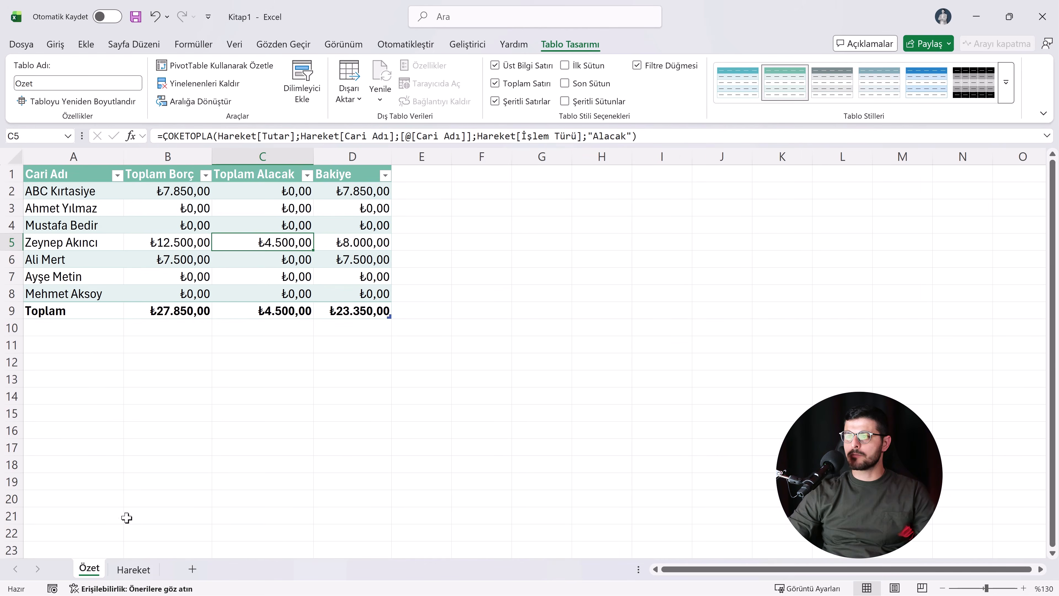
pyautogui.click(157, 192)
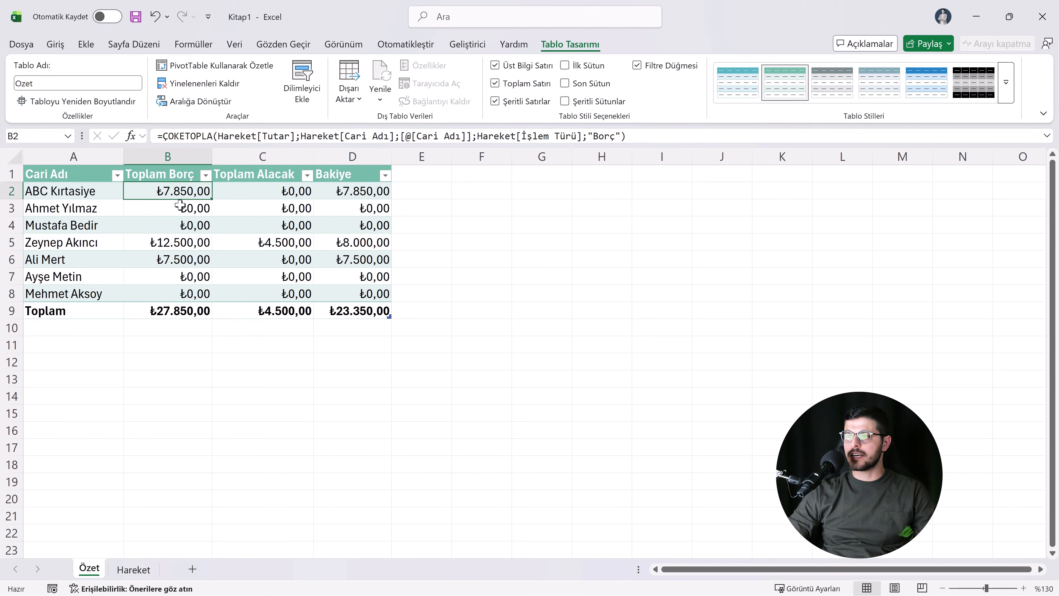
pyautogui.click(259, 192)
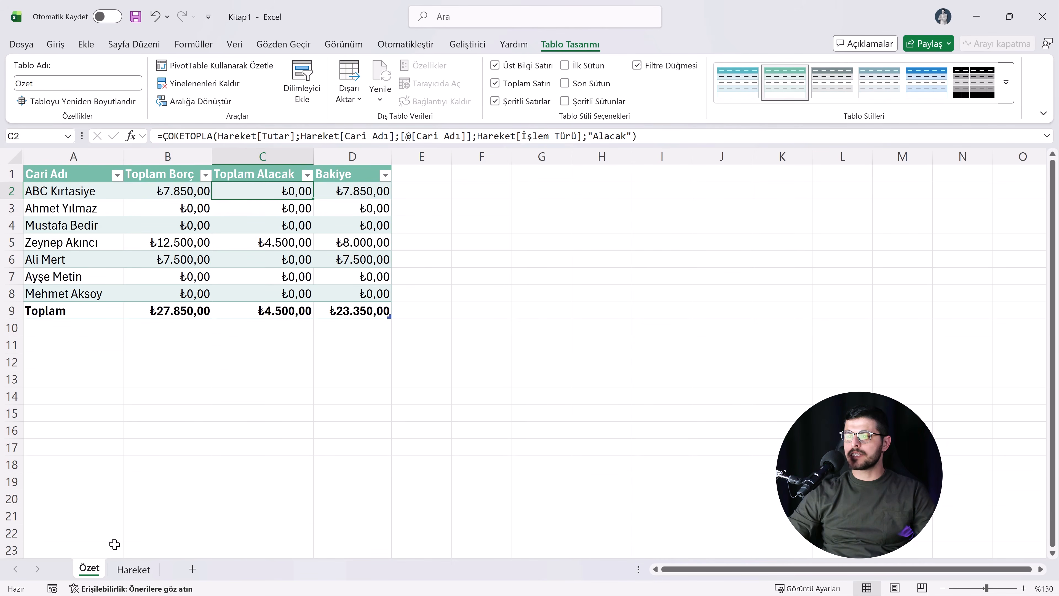
# Step: Start a new transaction in row 6 of the Hareket sheet with Tarih 20.12.2025 and Cari Adı ABC Kırtasiye
pyautogui.click(134, 569)
pyautogui.click(76, 261)
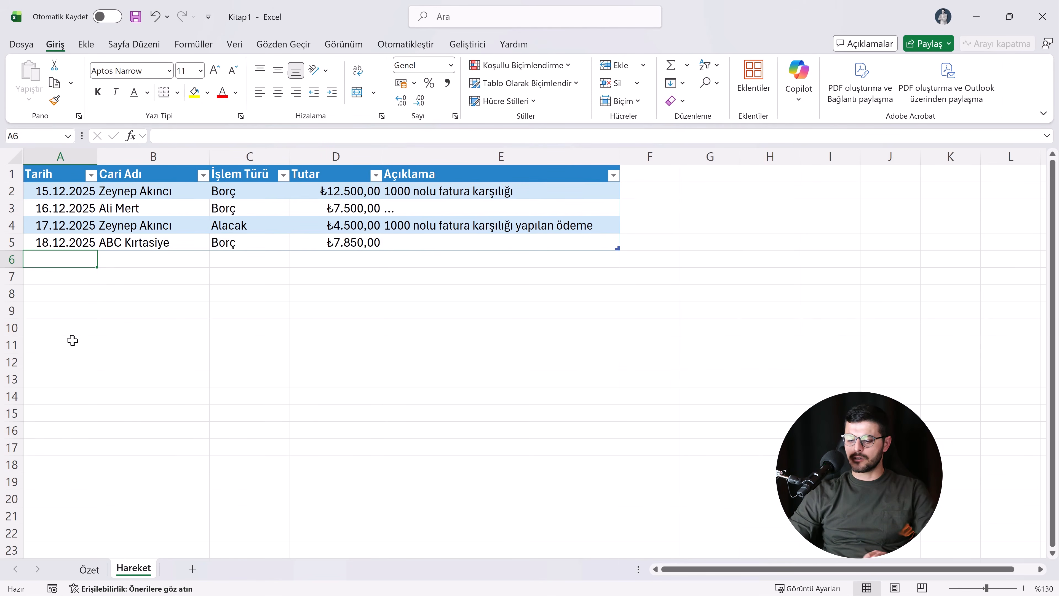
pyautogui.write('20.12.2025')
pyautogui.press('Tab')
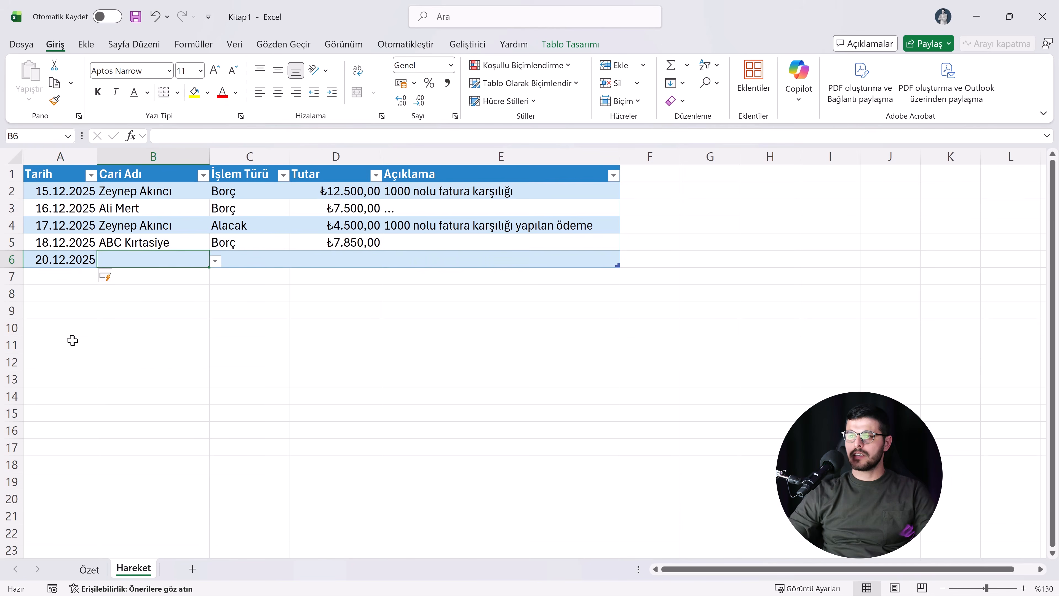
pyautogui.click(216, 261)
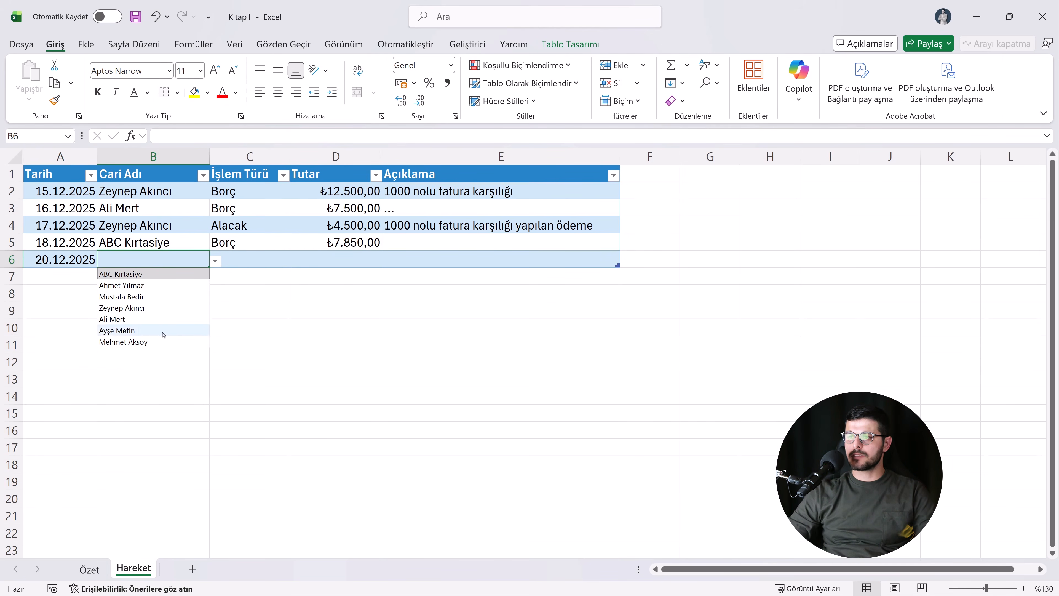
pyautogui.click(125, 273)
# Step: Set the İşlem Türü of the 20.12.2025 transaction to Alacak and enter 2850 as its Tutar
pyautogui.click(241, 260)
pyautogui.click(296, 261)
pyautogui.click(246, 285)
pyautogui.click(327, 263)
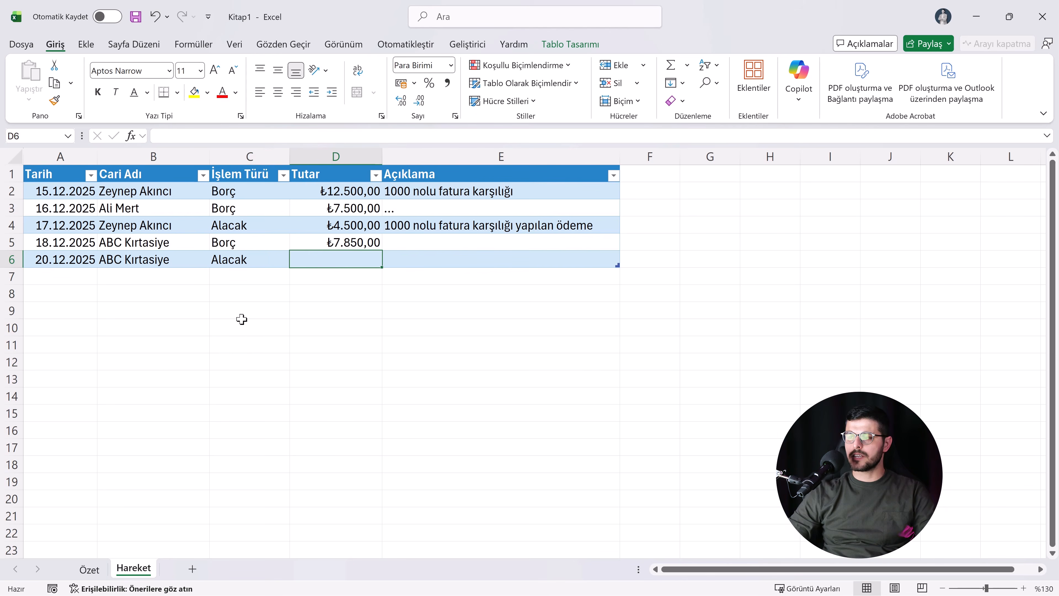
pyautogui.write('2.850')
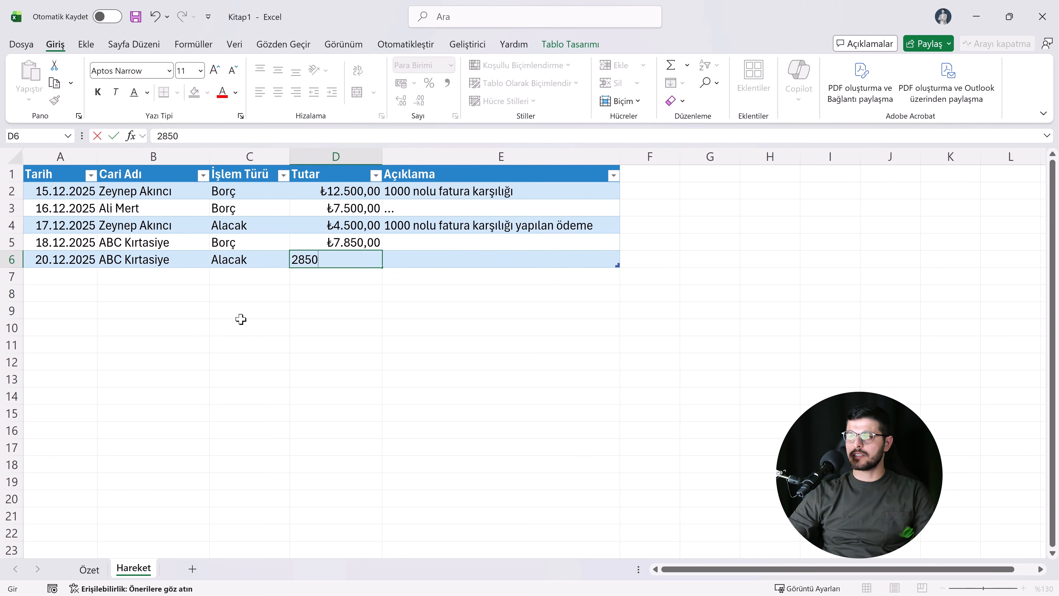
# Step: Enter "Borç karşılığı yapılan ödeme" as the Açıklama of the 20.12.2025 transaction
pyautogui.click(432, 263)
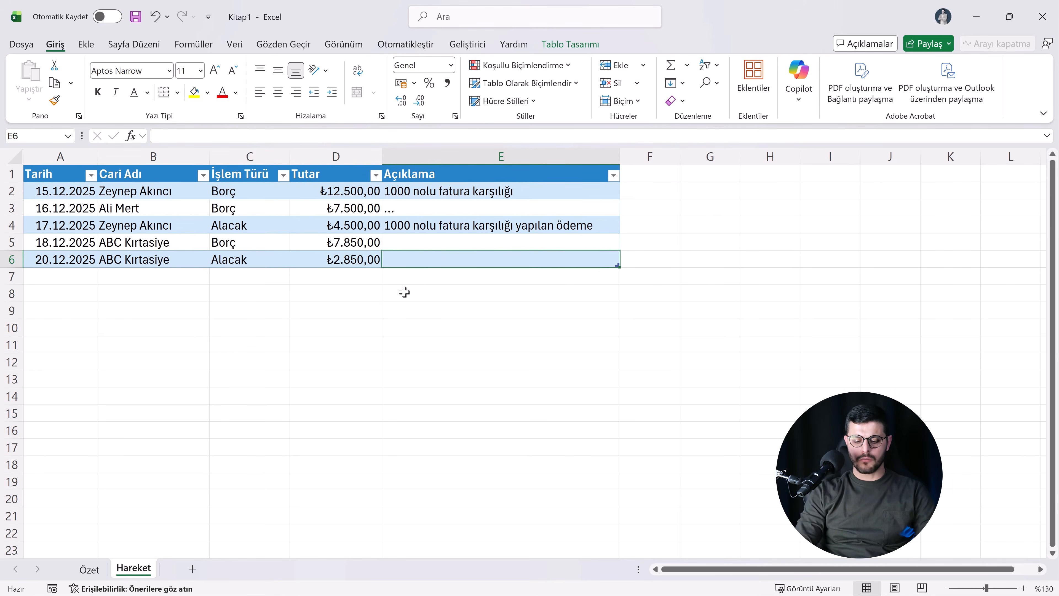
pyautogui.write('Borç karş')
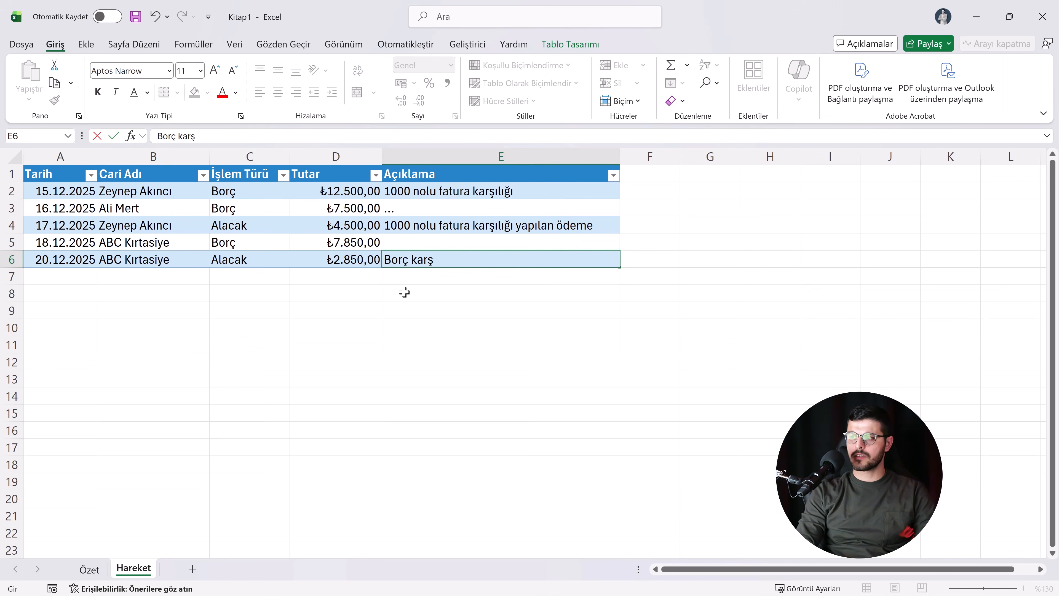
pyautogui.write('ılığı yapılan ödeme')
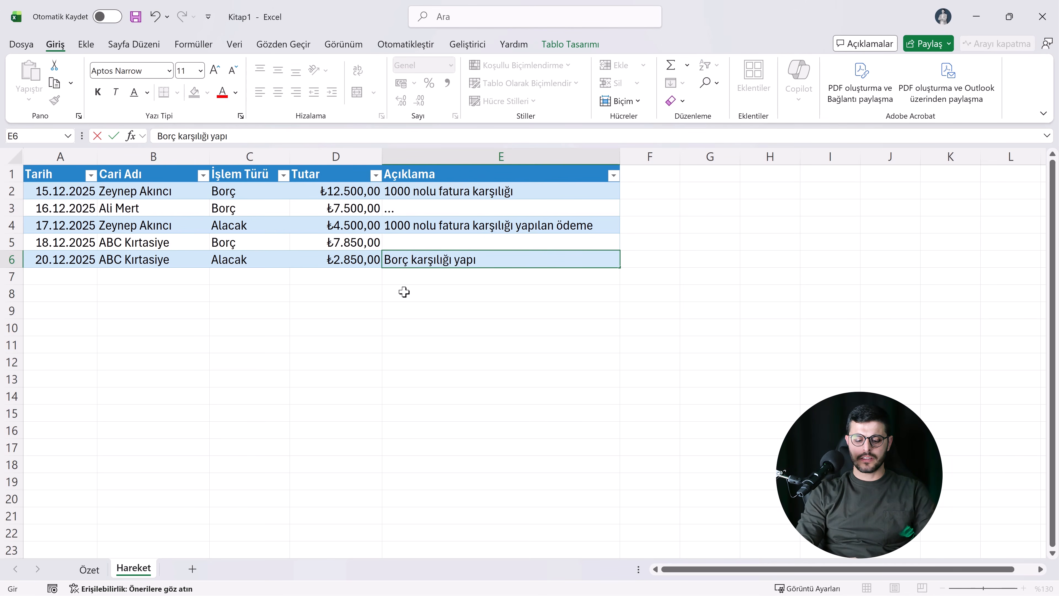
pyautogui.press('Return')
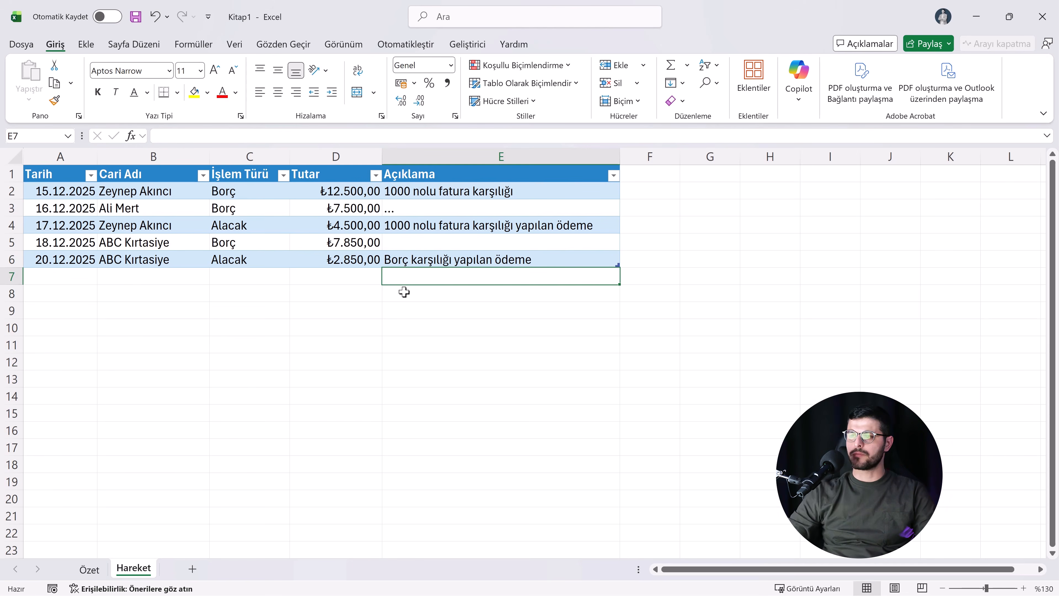
# Step: Check ABC Kırtasiye's updated Toplam Alacak and Bakiye values in the Özet table
pyautogui.click(89, 570)
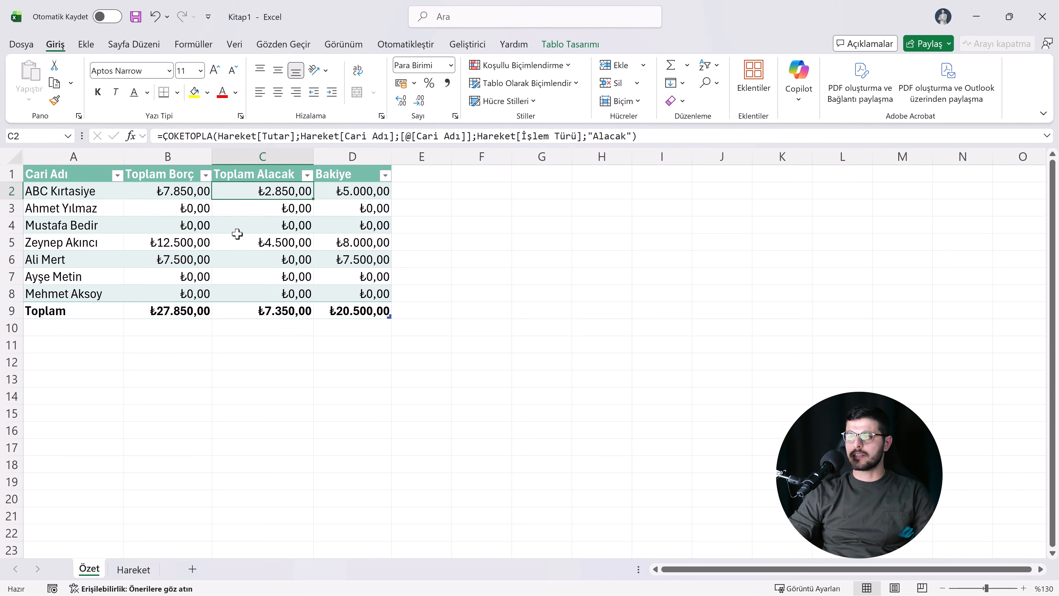
pyautogui.click(262, 214)
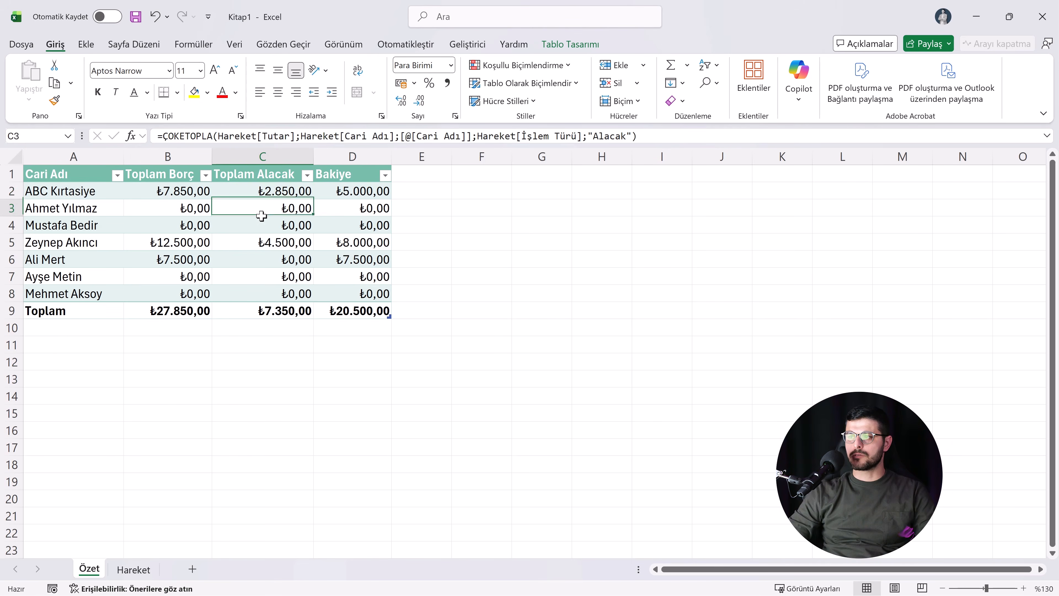
pyautogui.click(270, 196)
pyautogui.click(338, 196)
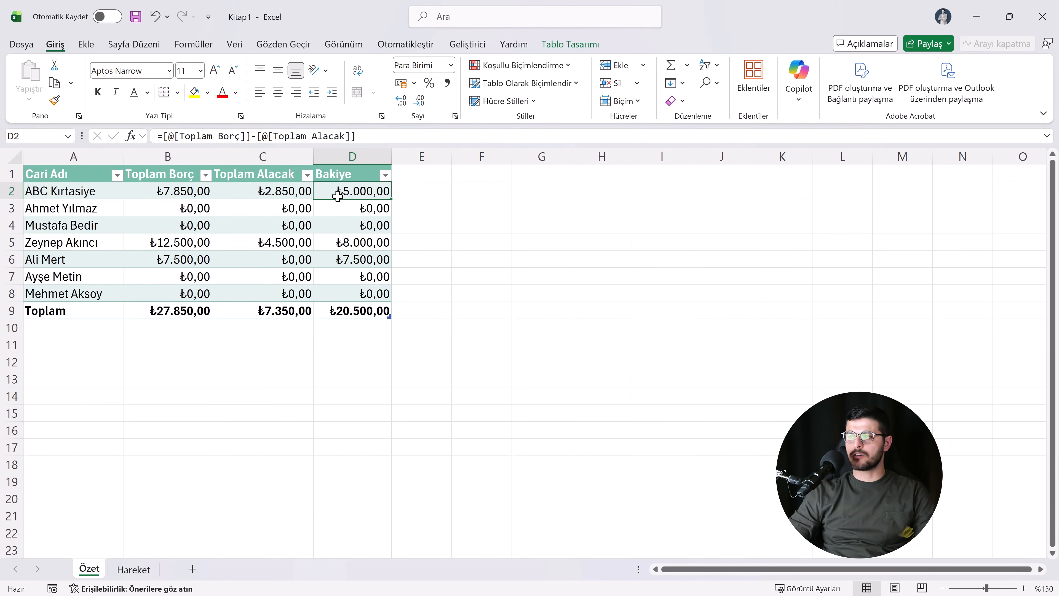